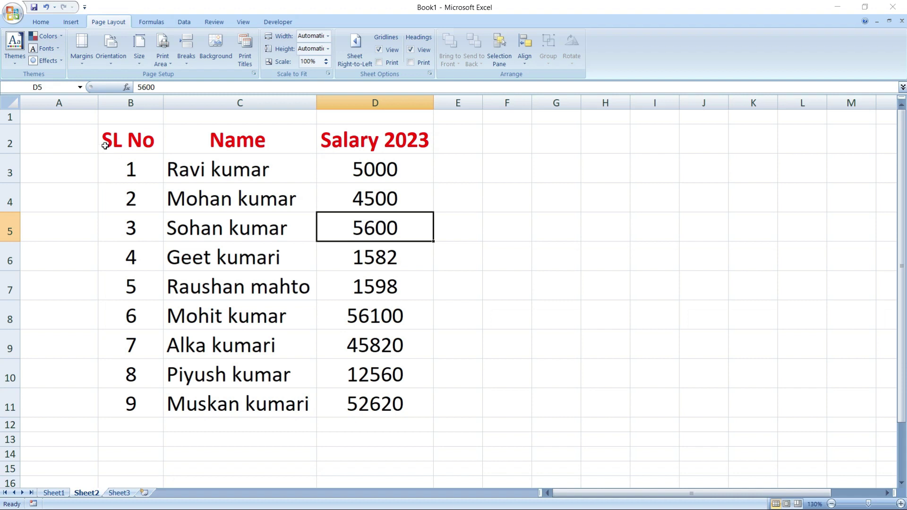
# Step: Select the salary table and browse the document themes without applying one
pyautogui.moveTo(107, 138); pyautogui.dragTo(370, 284)
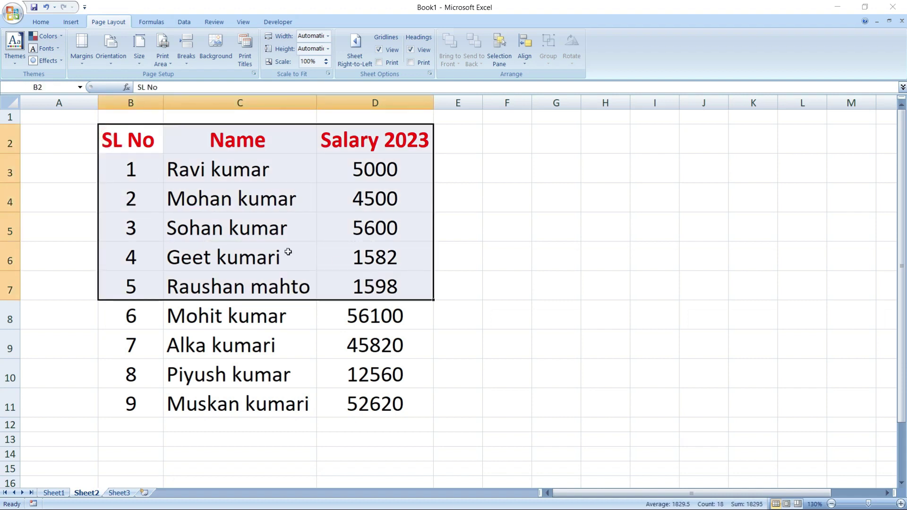
pyautogui.click(11, 66)
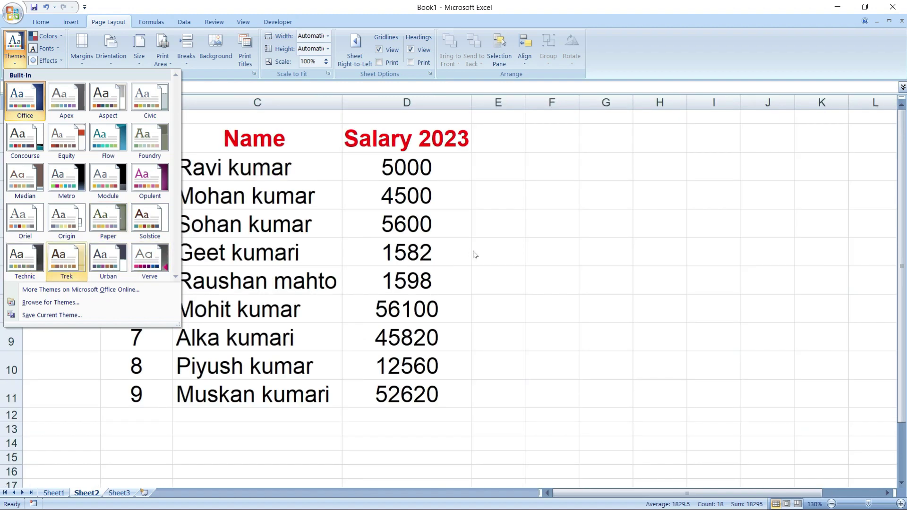
pyautogui.click(472, 251)
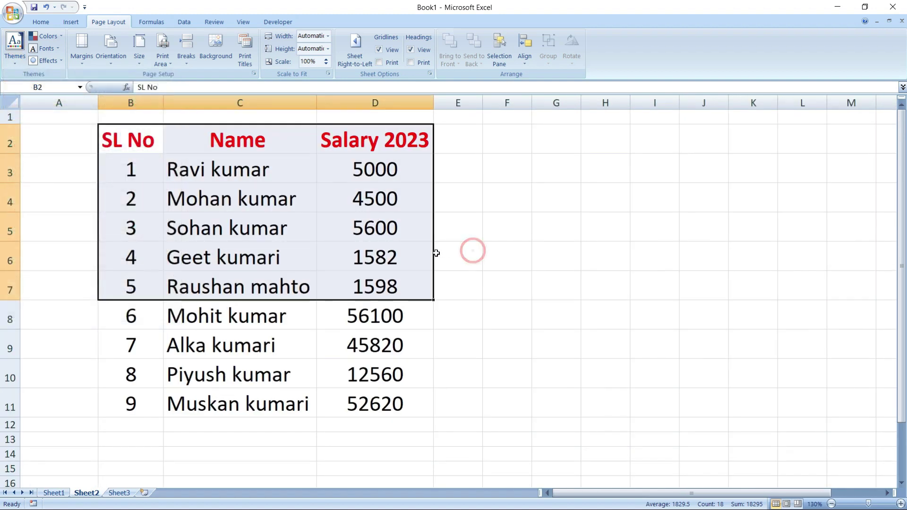
# Step: Format B2:D11 as a table with a dark blue style, including headers
pyautogui.click(76, 254)
pyautogui.moveTo(128, 142)
pyautogui.mouseDown()
pyautogui.moveTo(370, 373)
pyautogui.moveTo(374, 399)
pyautogui.mouseUp()
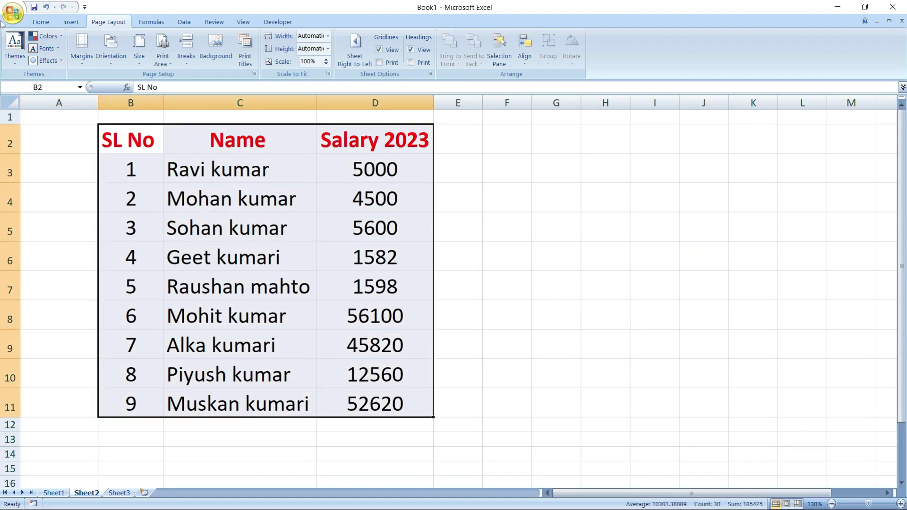
pyautogui.click(41, 22)
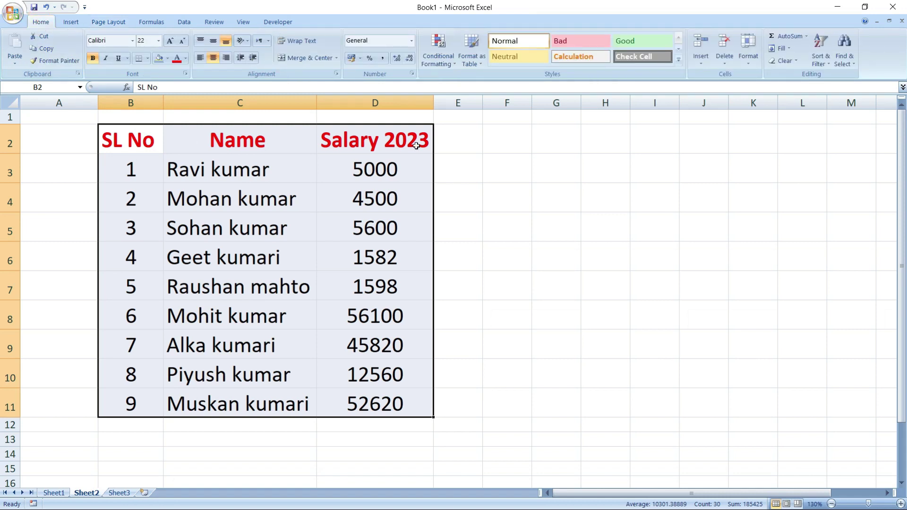
pyautogui.click(483, 65)
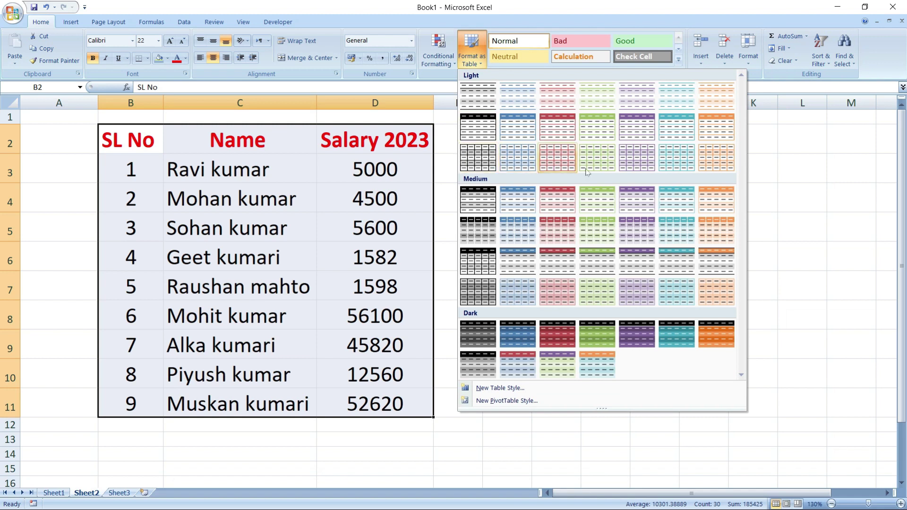
pyautogui.click(522, 338)
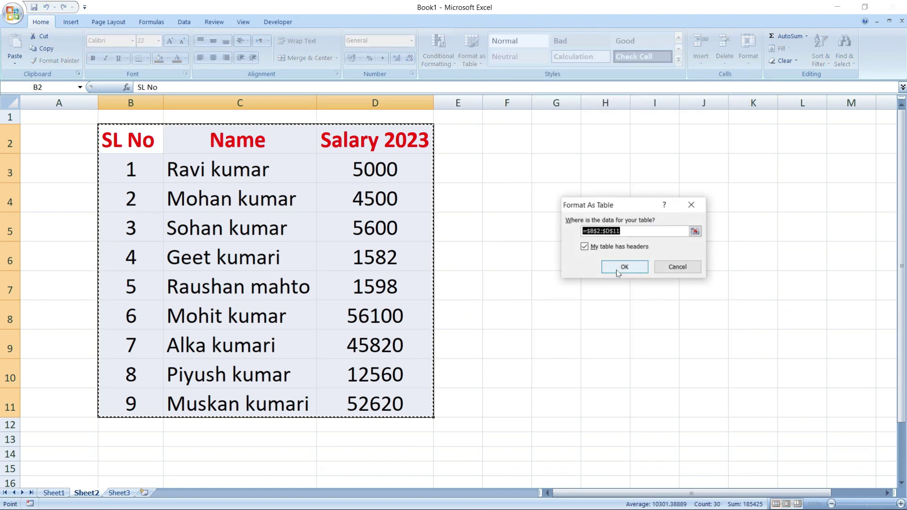
pyautogui.click(616, 271)
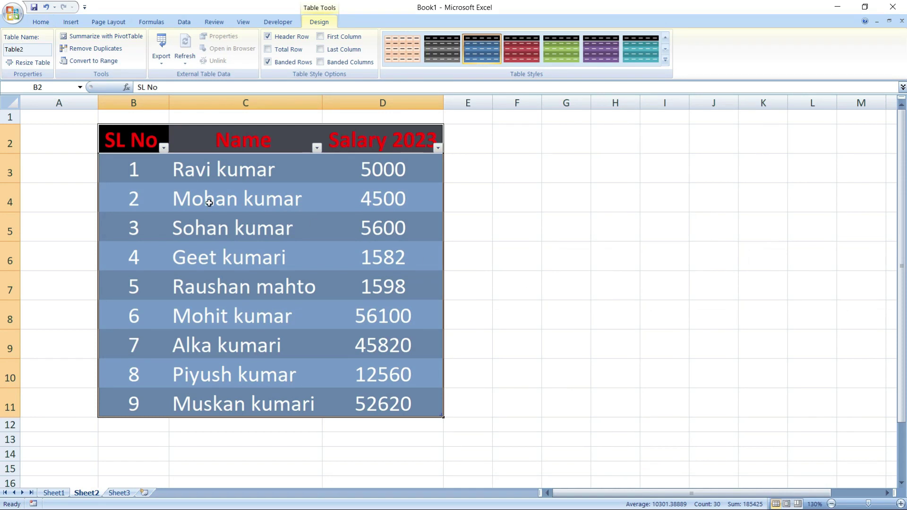
# Step: Reselect the table, deselect to cell E9, and widen column A
pyautogui.click(269, 198)
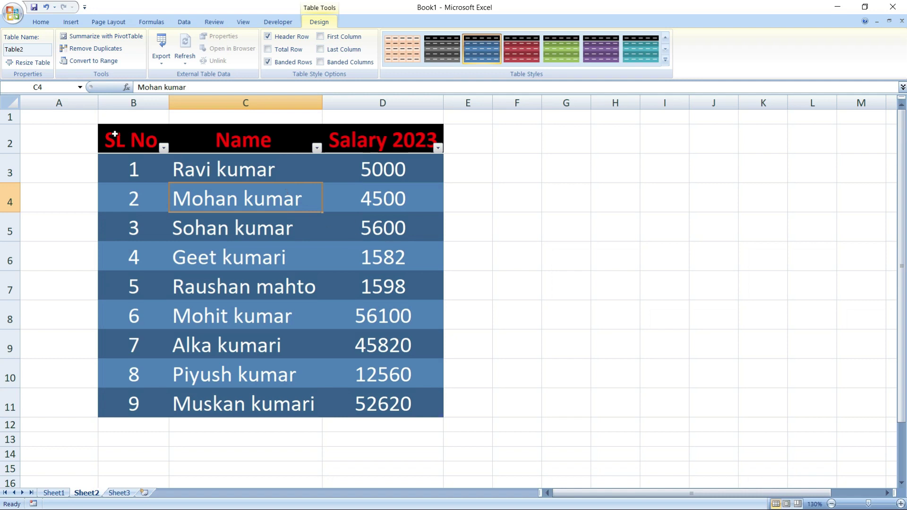
pyautogui.moveTo(115, 133)
pyautogui.mouseDown()
pyautogui.moveTo(404, 362)
pyautogui.moveTo(415, 403)
pyautogui.mouseUp()
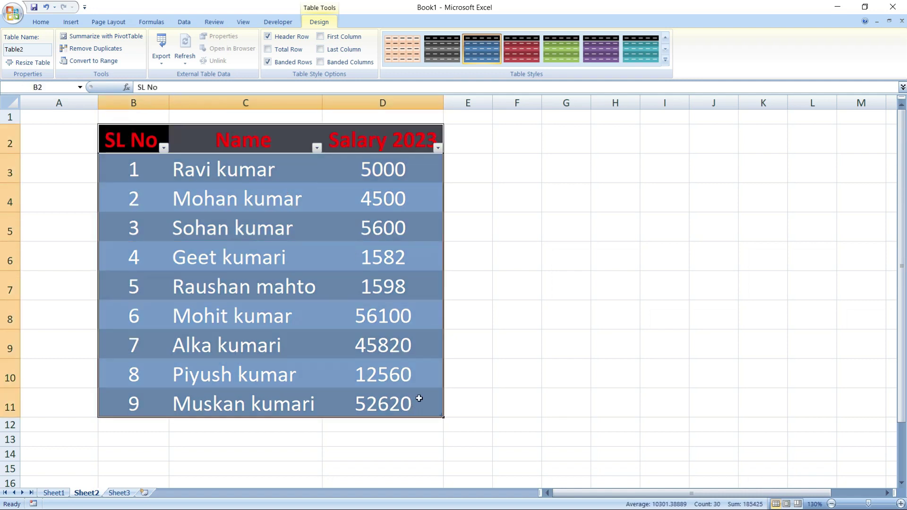
pyautogui.click(487, 332)
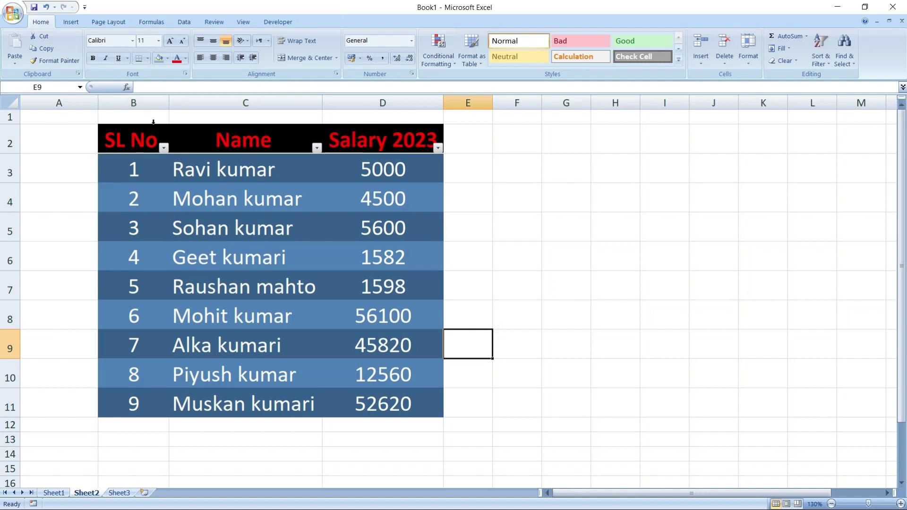
pyautogui.moveTo(97, 104); pyautogui.dragTo(193, 121)
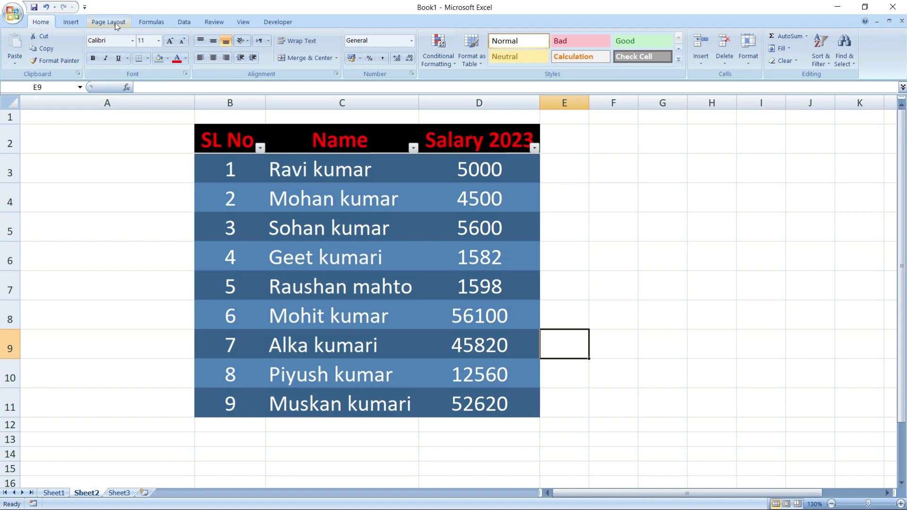
# Step: Browse Page Layout themes without applying one, then undo the column widening and table style
pyautogui.click(109, 22)
pyautogui.click(15, 47)
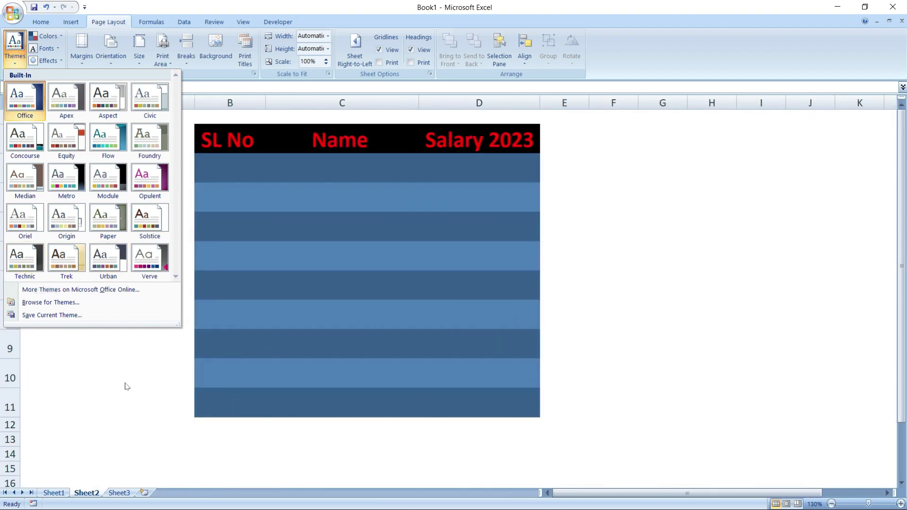
pyautogui.click(125, 377)
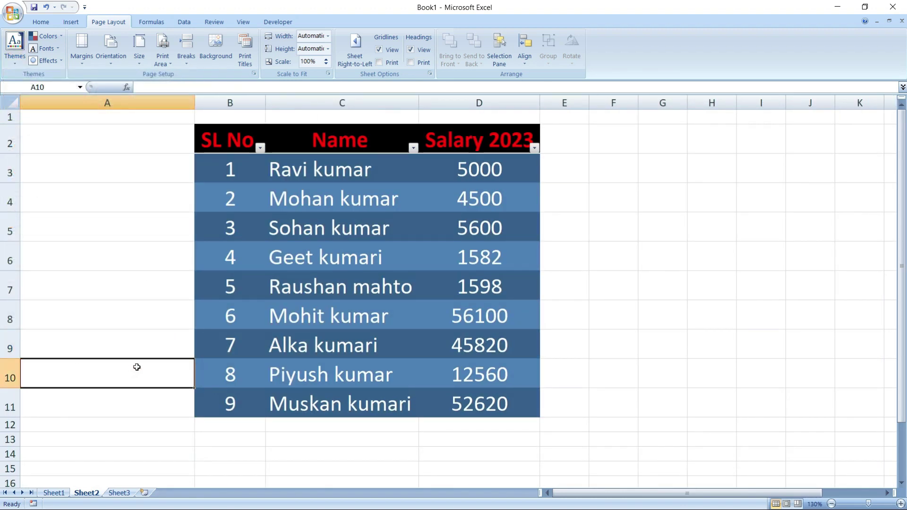
pyautogui.hotkey('ctrl', 'z')
pyautogui.hotkey('ctrl', 'z')
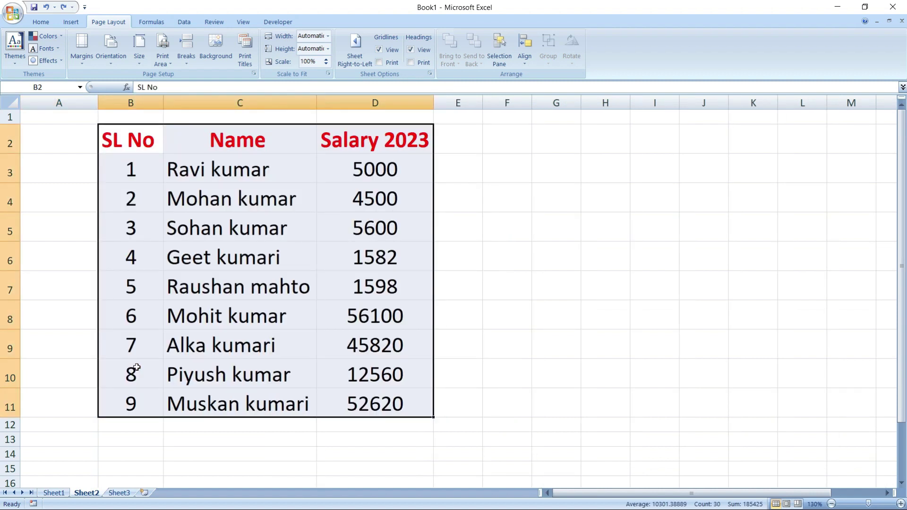
# Step: Give the salary table a light blue fill, then bring up the Page Layout themes gallery
pyautogui.click(41, 22)
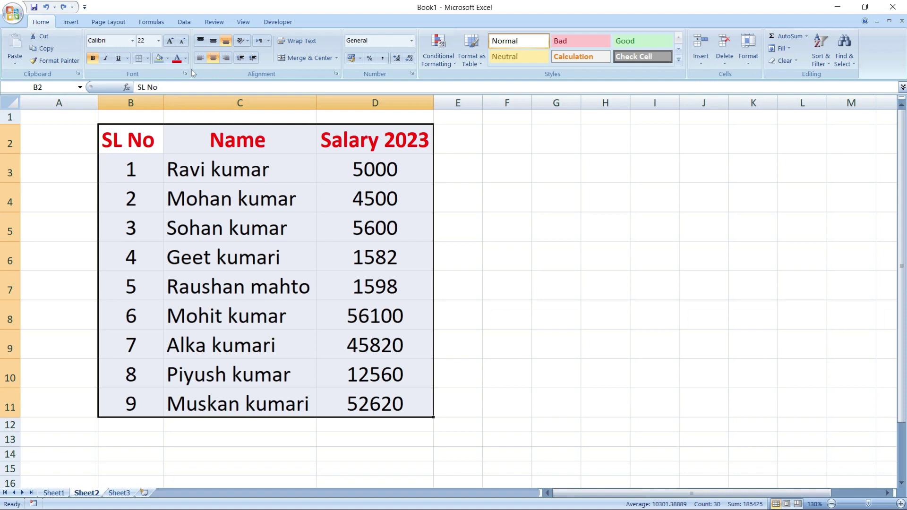
pyautogui.click(167, 58)
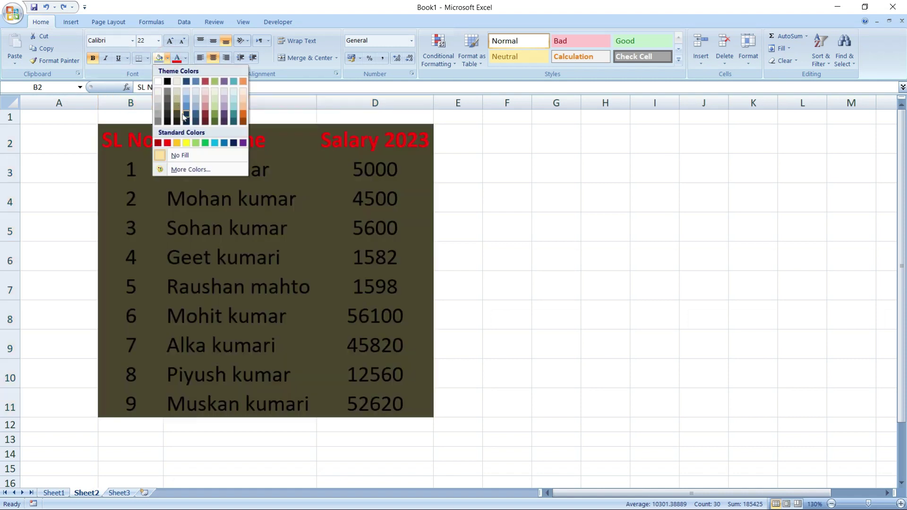
pyautogui.click(186, 96)
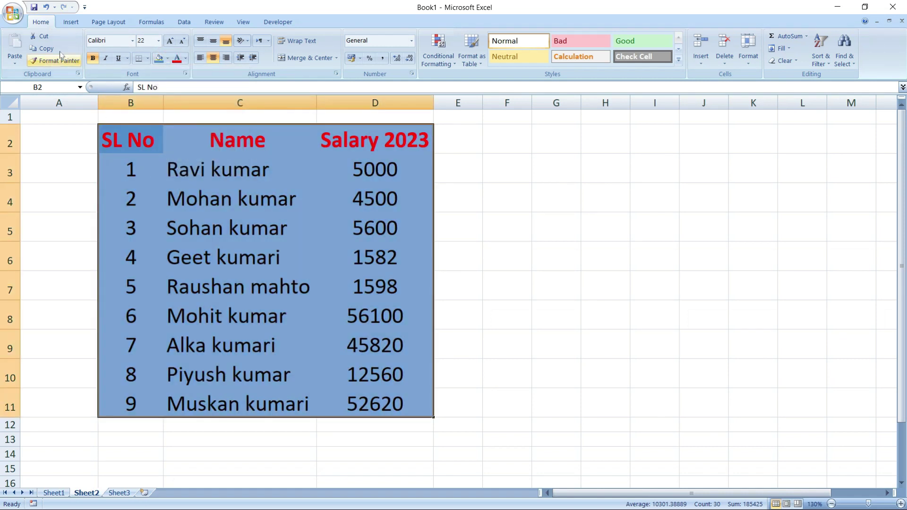
pyautogui.click(108, 21)
pyautogui.click(15, 64)
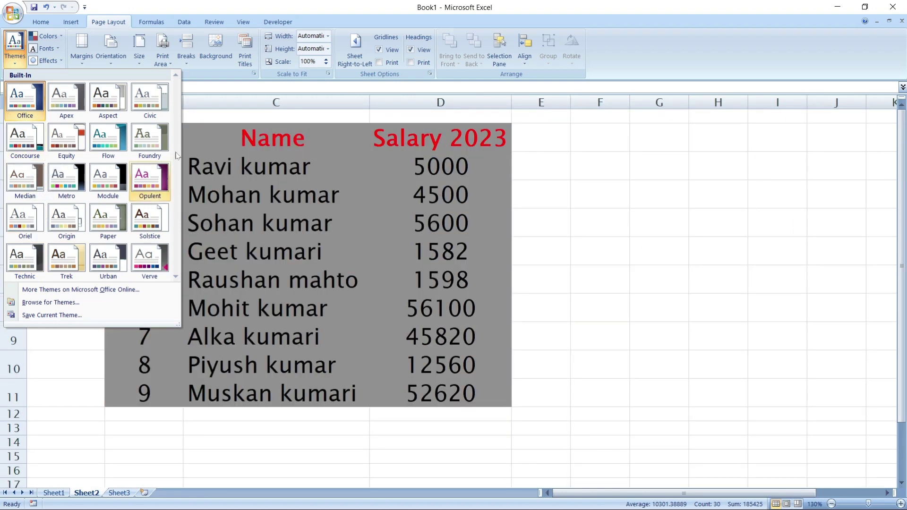
# Step: Close the themes gallery, browse theme colour sets without applying any, and show theme fonts
pyautogui.click(460, 171)
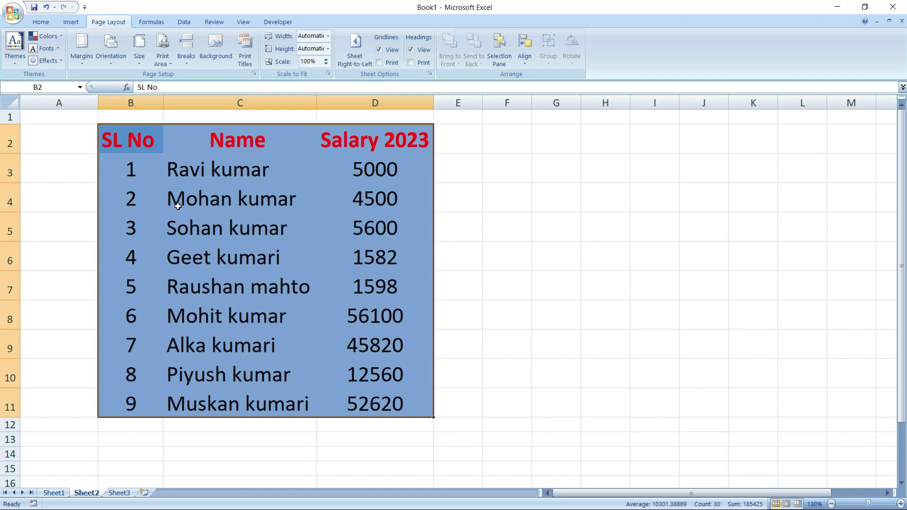
pyautogui.click(62, 38)
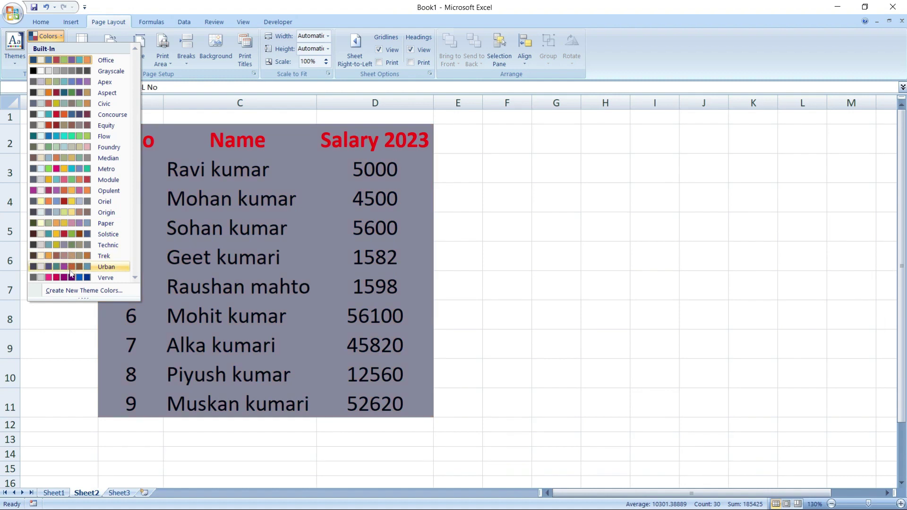
pyautogui.click(179, 119)
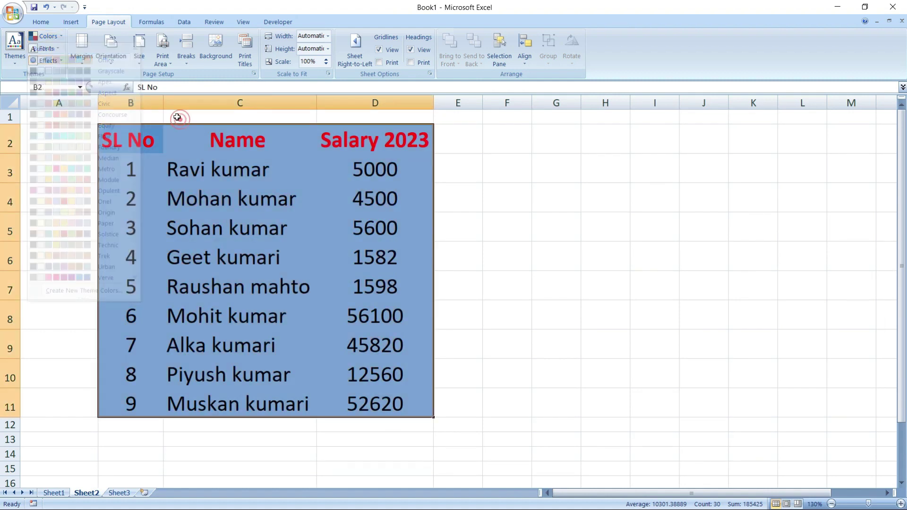
pyautogui.click(45, 48)
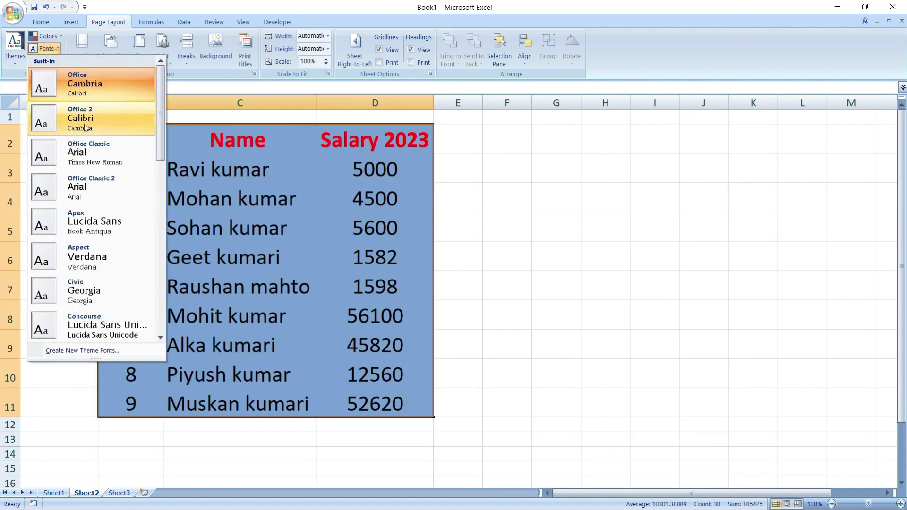
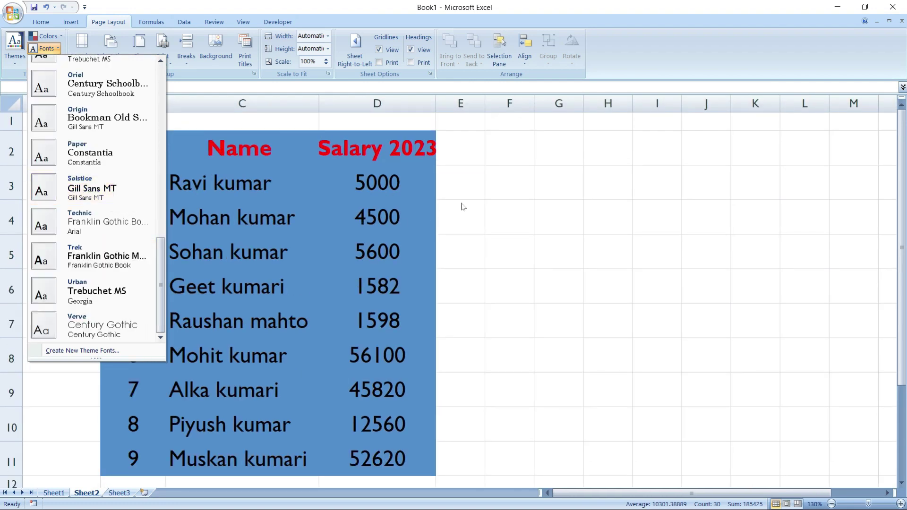
# Step: Undo the dark blue fill so the salary table shows plain cells with red headings
pyautogui.click(439, 214)
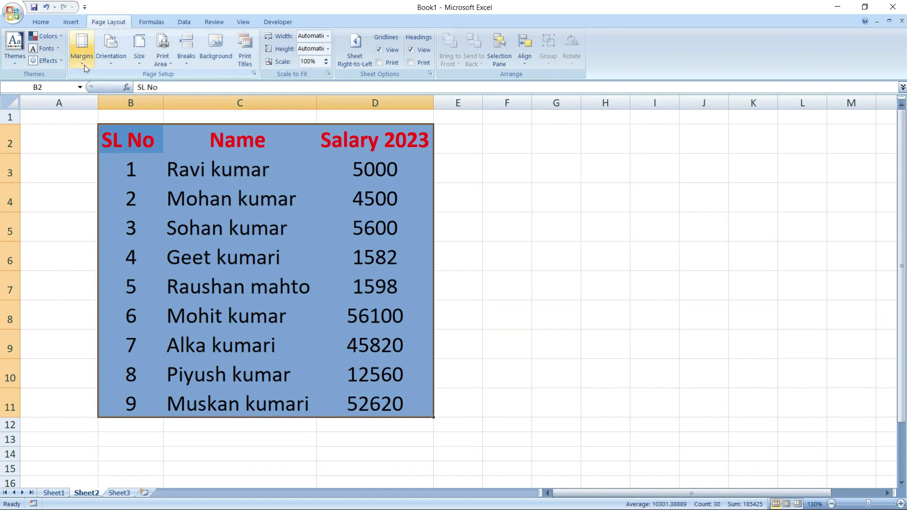
pyautogui.hotkey('ctrl', 'z')
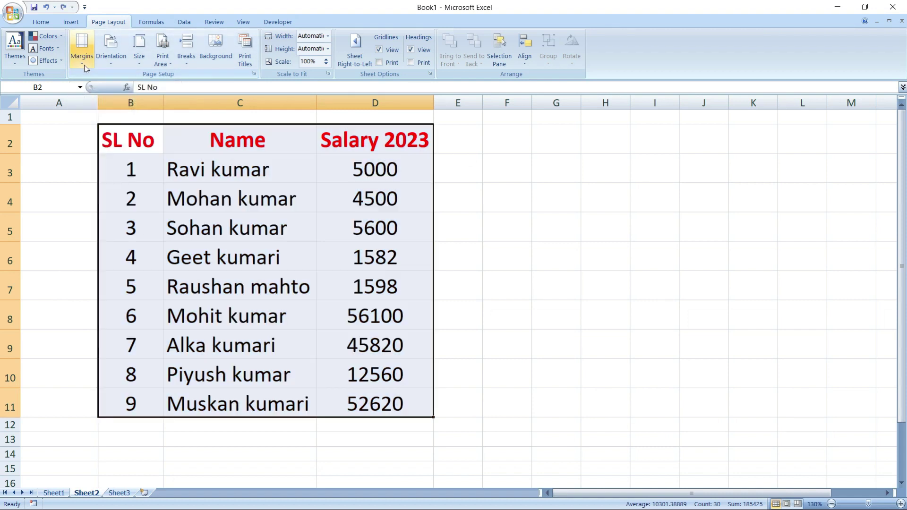
pyautogui.click(471, 230)
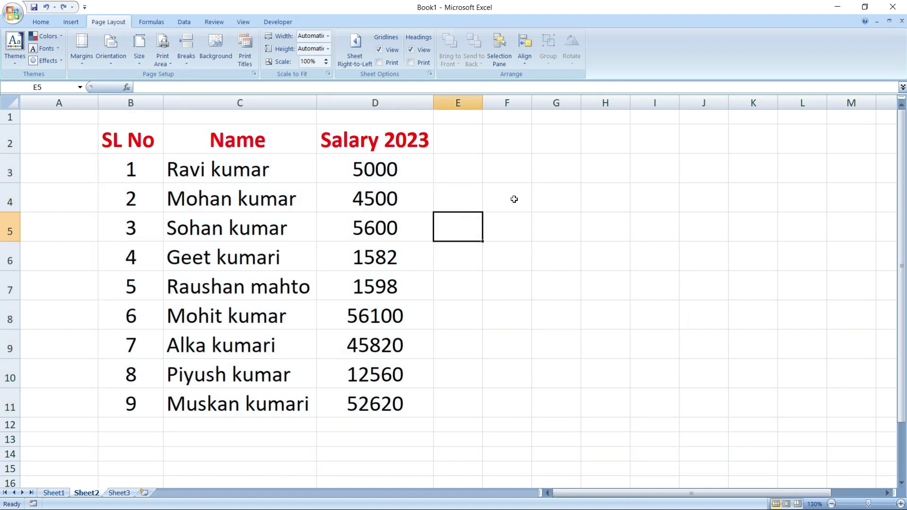
pyautogui.click(79, 56)
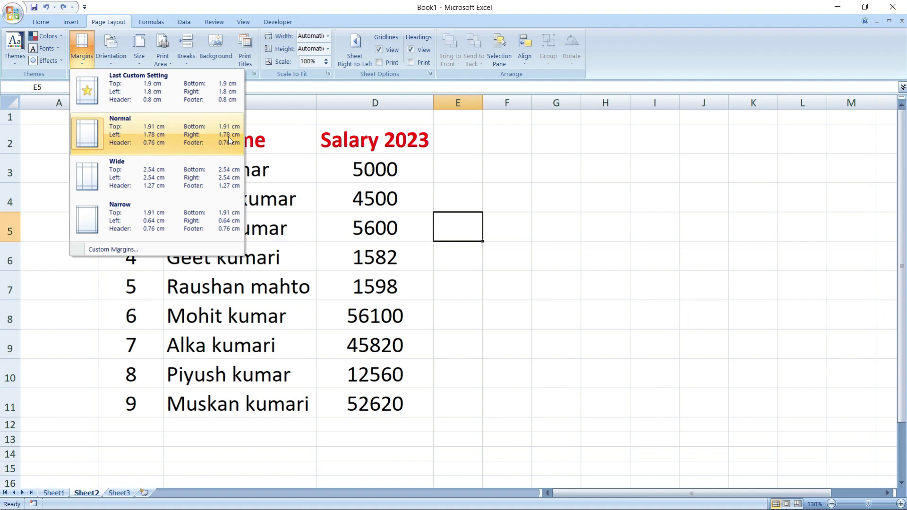
# Step: Apply the Normal margin preset to Sheet2, then switch it to Narrow margins
pyautogui.click(117, 136)
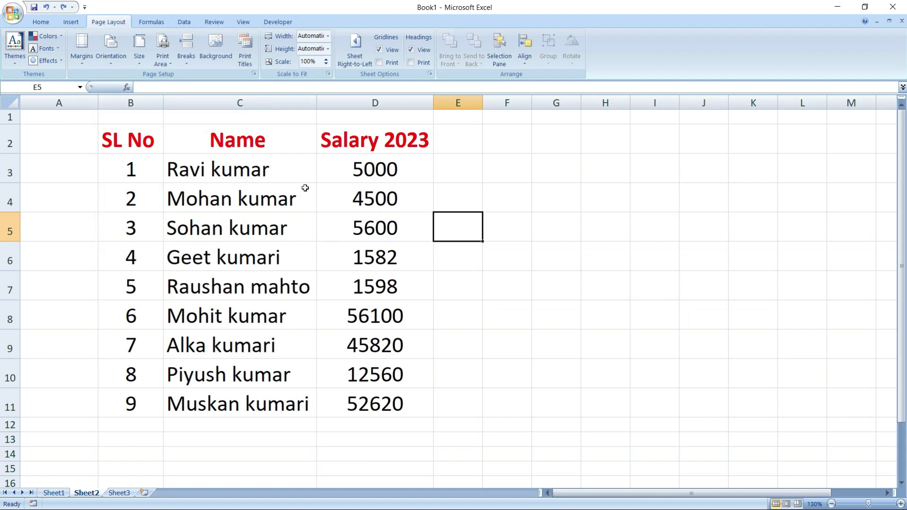
pyautogui.click(81, 47)
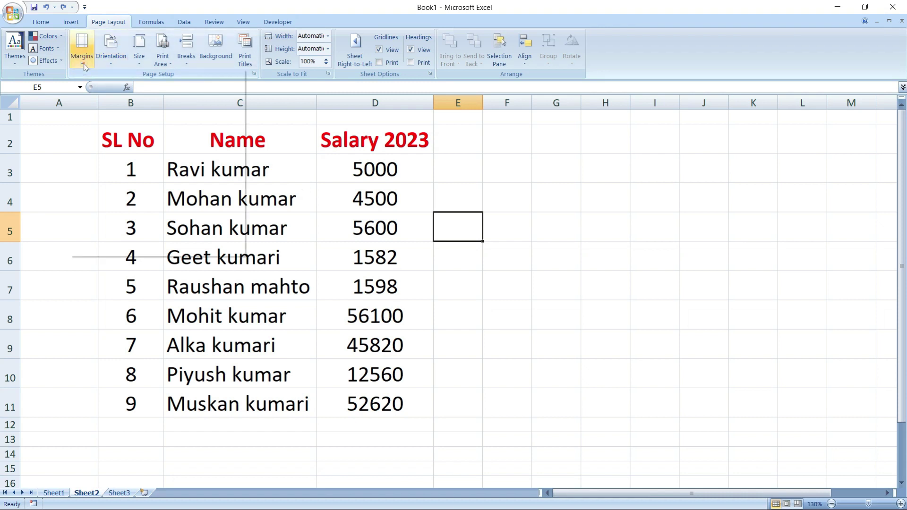
pyautogui.click(91, 221)
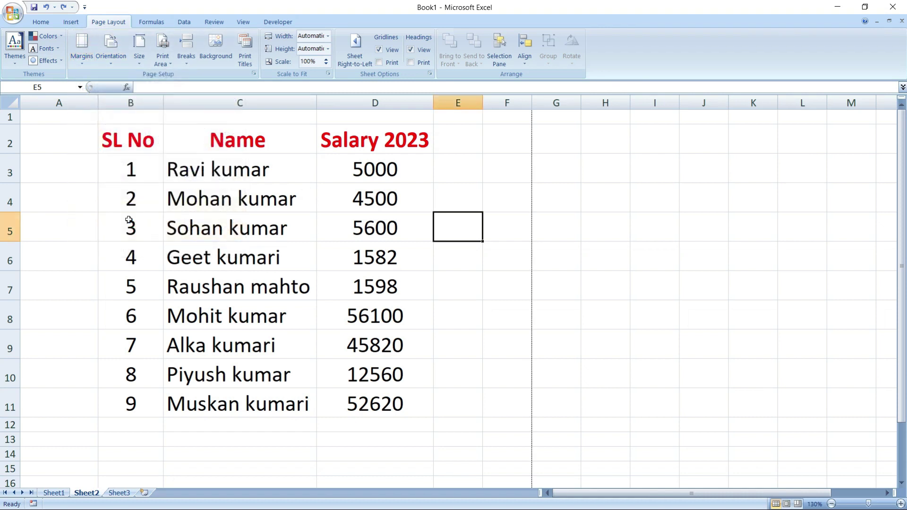
# Step: Select columns F:G at the page break and zoom the sheet out to 40%
pyautogui.moveTo(519, 116)
pyautogui.mouseDown()
pyautogui.moveTo(552, 142)
pyautogui.moveTo(561, 236)
pyautogui.mouseUp()
pyautogui.moveTo(498, 102); pyautogui.dragTo(547, 106)
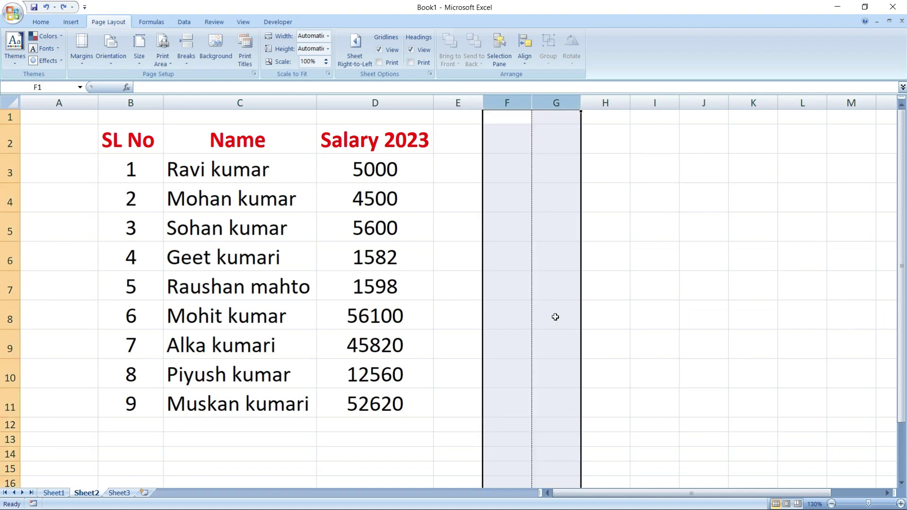
pyautogui.scroll(-5, 515, 284)
pyautogui.scroll(-10, 518, 293)
pyautogui.scroll(3, 518, 293)
pyautogui.scroll(2, 519, 294)
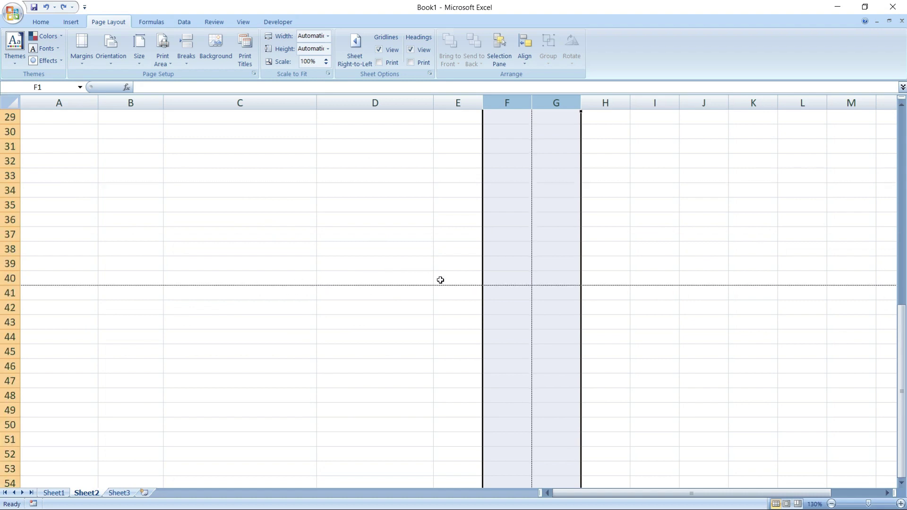
pyautogui.scroll(9, 381, 261)
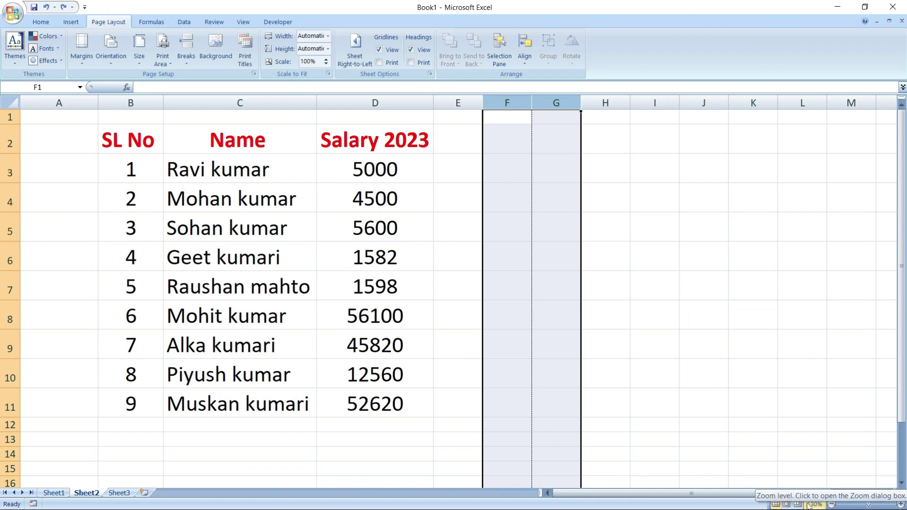
pyautogui.keyDown('ctrl'); pyautogui.scroll(-6, 99, 265); pyautogui.keyUp('ctrl')
pyautogui.click(104, 258)
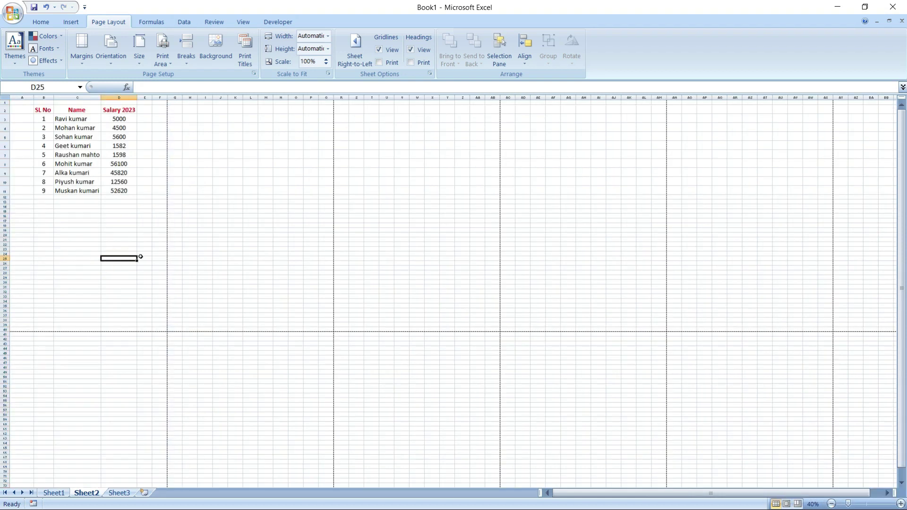
pyautogui.click(200, 231)
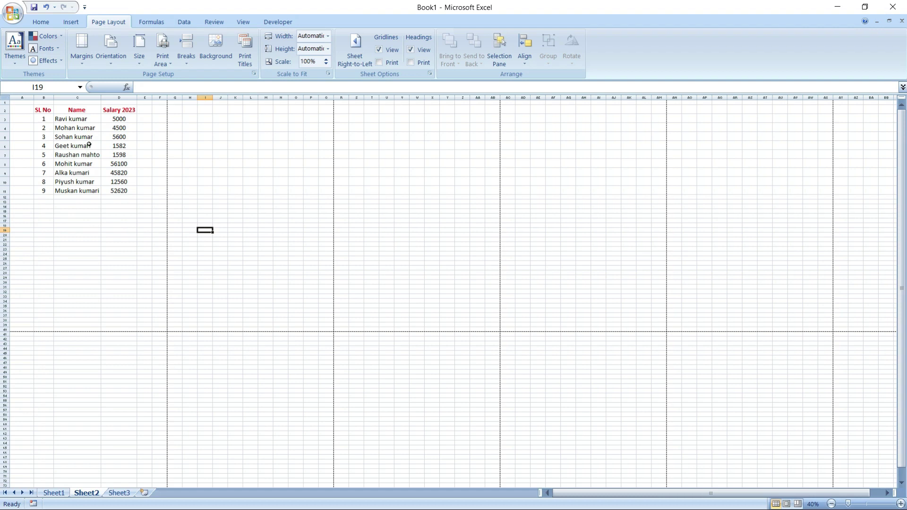
# Step: Select columns F and G beside the current page break
pyautogui.click(89, 145)
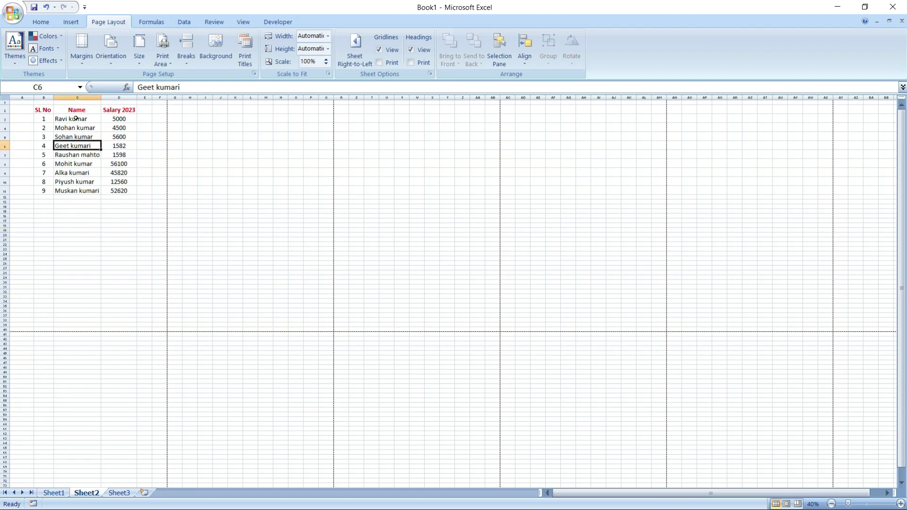
pyautogui.click(83, 64)
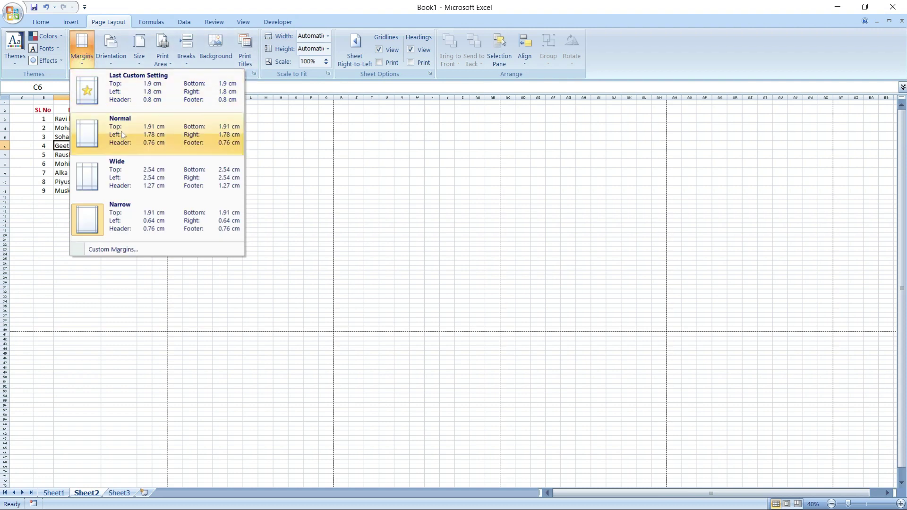
pyautogui.click(295, 234)
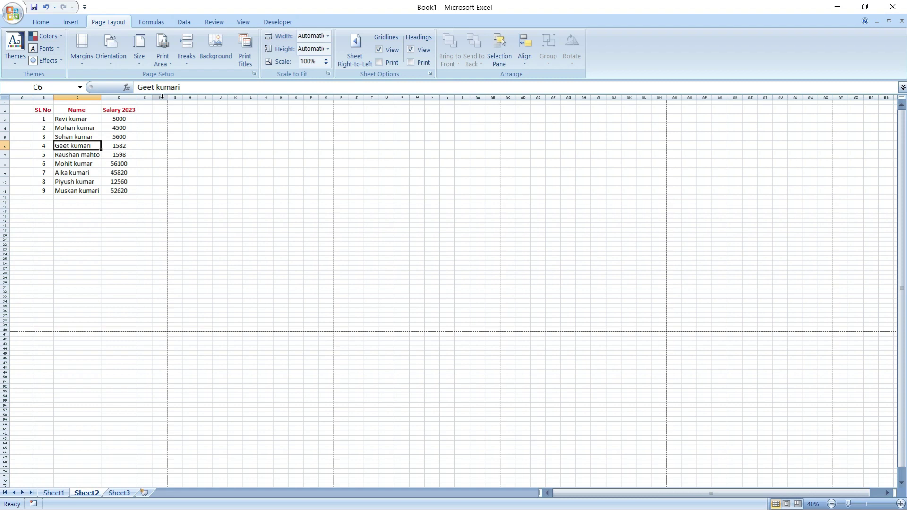
pyautogui.click(163, 103)
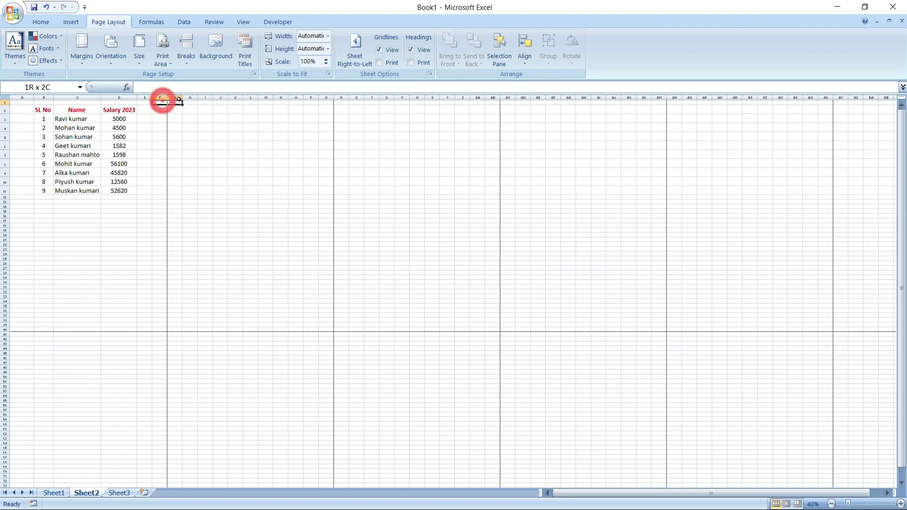
pyautogui.click(161, 98)
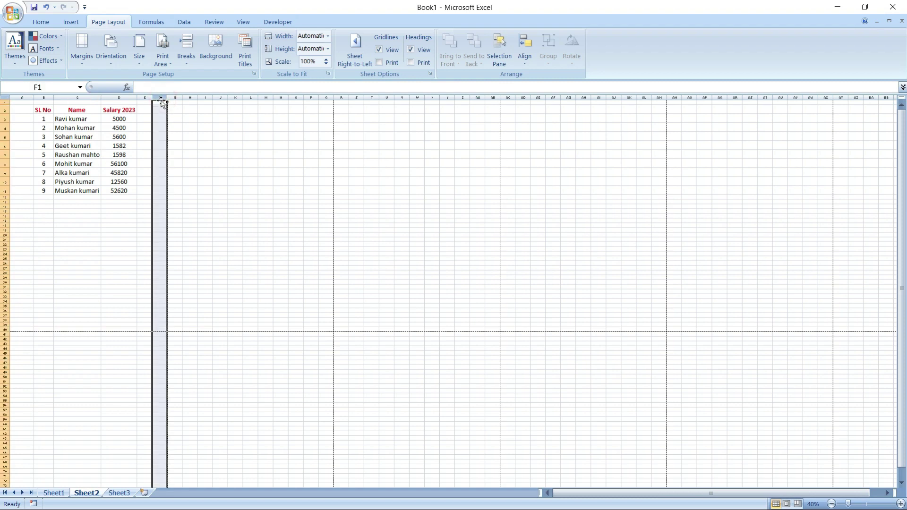
pyautogui.moveTo(161, 100); pyautogui.dragTo(176, 101)
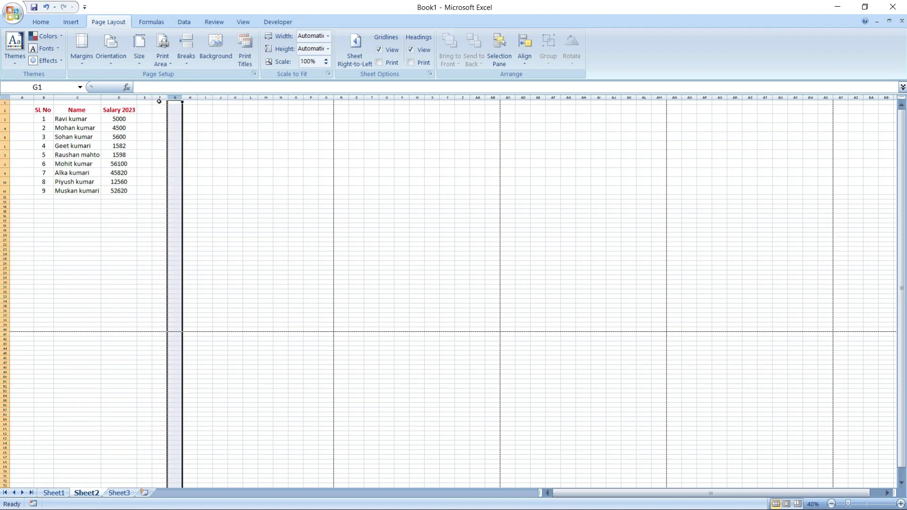
pyautogui.moveTo(159, 98); pyautogui.dragTo(170, 101)
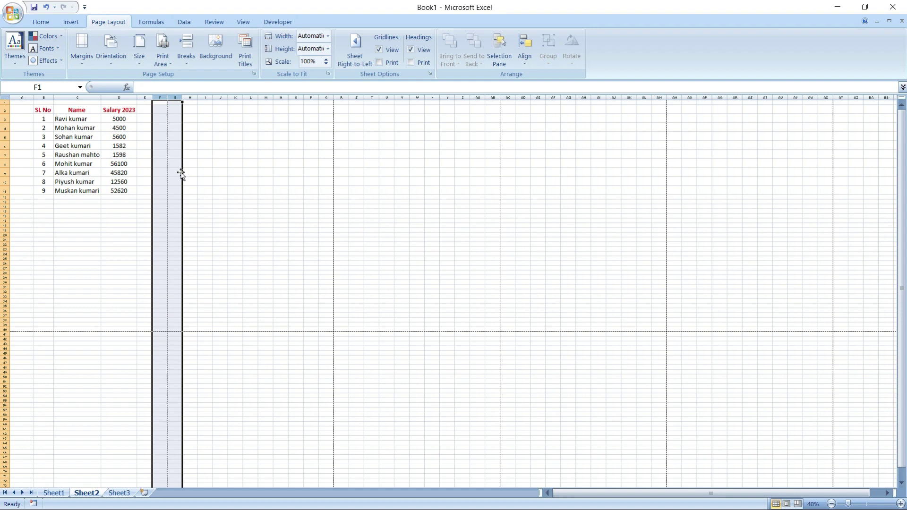
# Step: Apply Normal margins so the page break falls after column E, then select cell F3
pyautogui.keyDown('ctrl'); pyautogui.scroll(6, 181, 174); pyautogui.keyUp('ctrl')
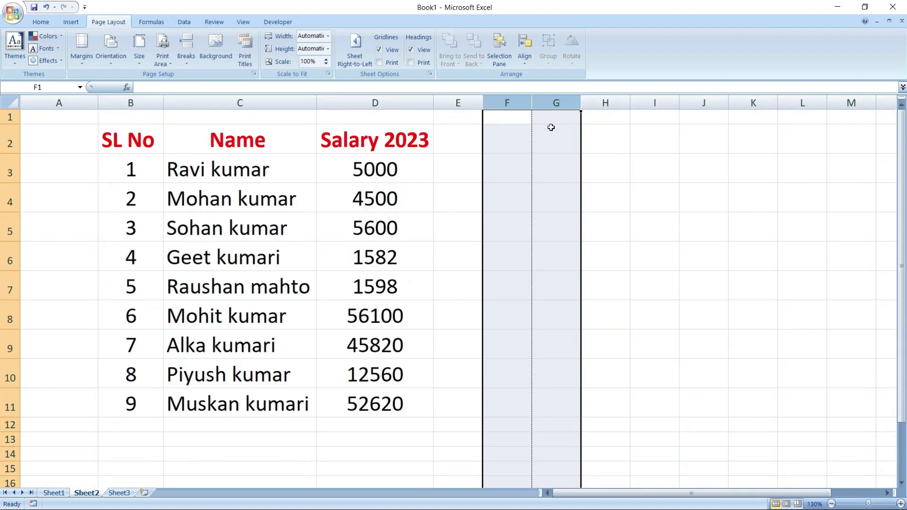
pyautogui.click(81, 50)
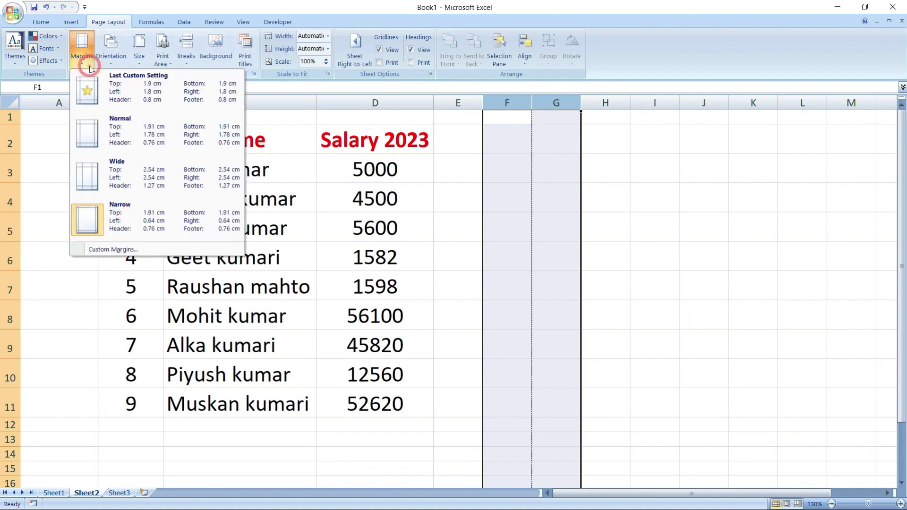
pyautogui.click(118, 126)
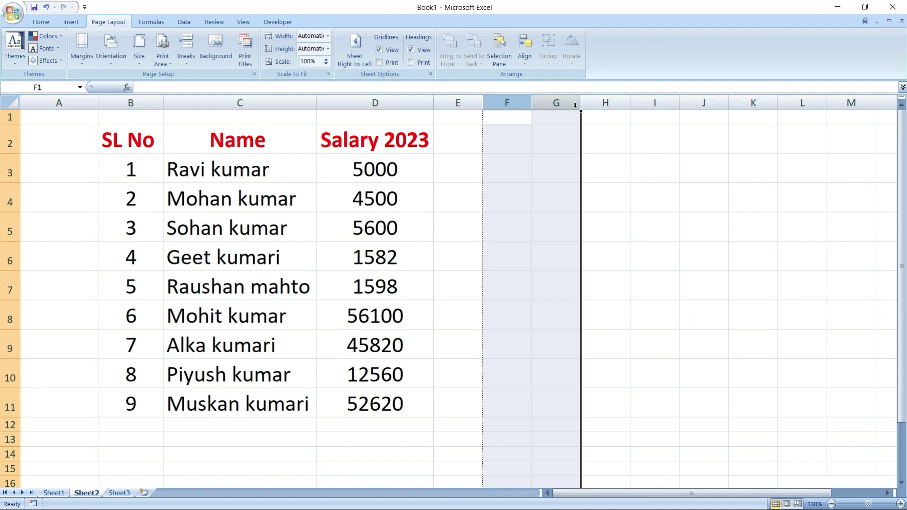
pyautogui.click(468, 103)
pyautogui.click(503, 168)
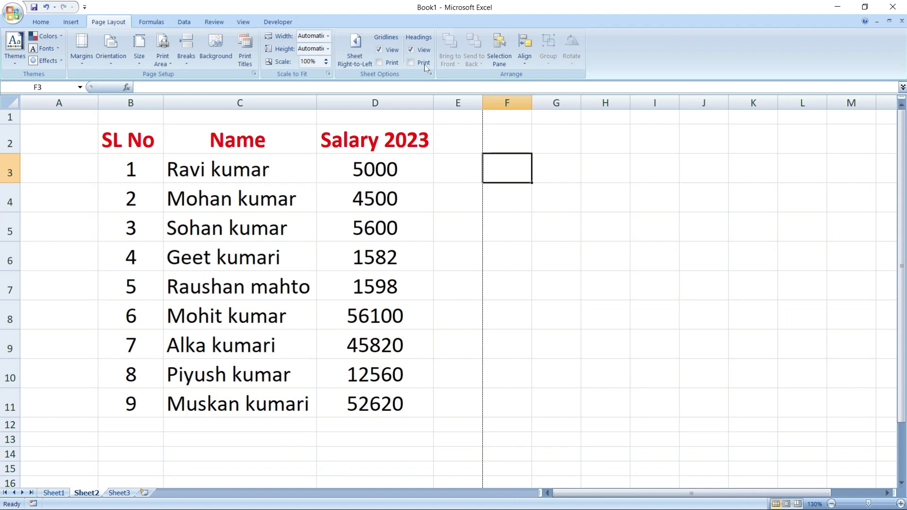
pyautogui.click(116, 69)
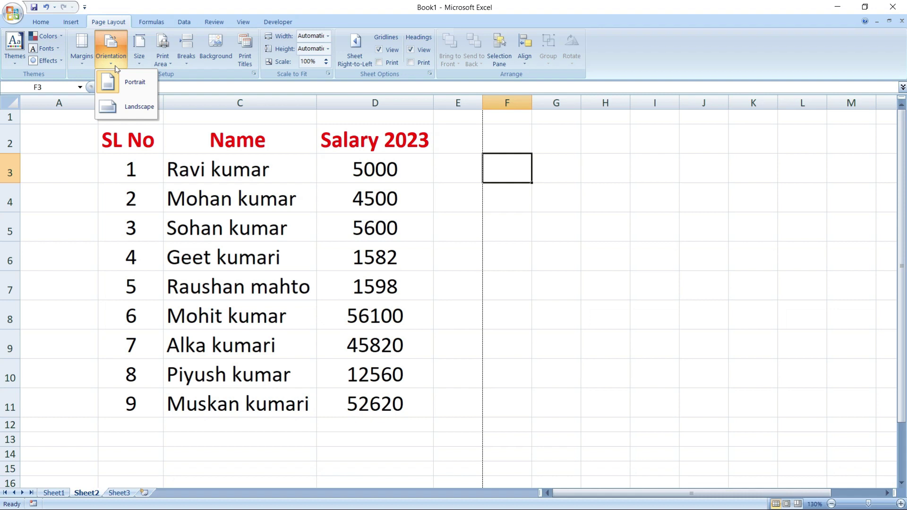
pyautogui.scroll(-5, 271, 172)
pyautogui.scroll(-16, 273, 175)
pyautogui.scroll(-9, 274, 175)
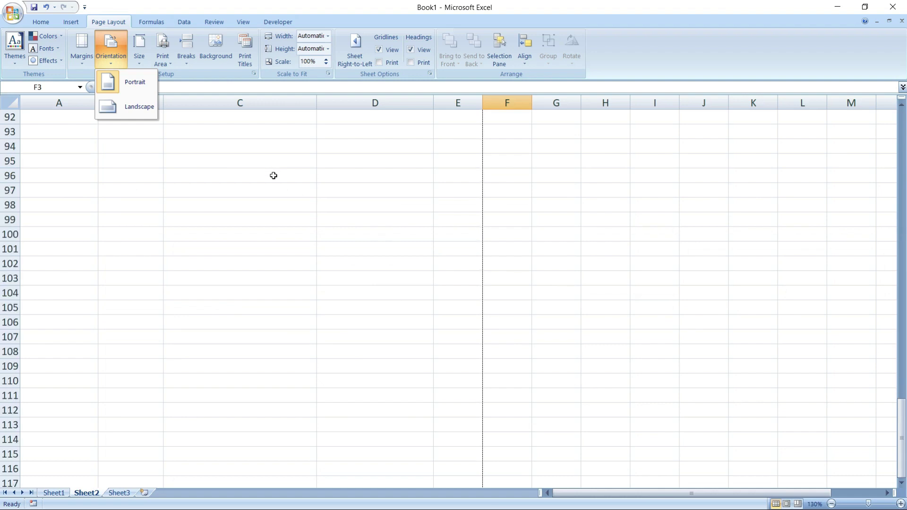
pyautogui.scroll(7, 273, 176)
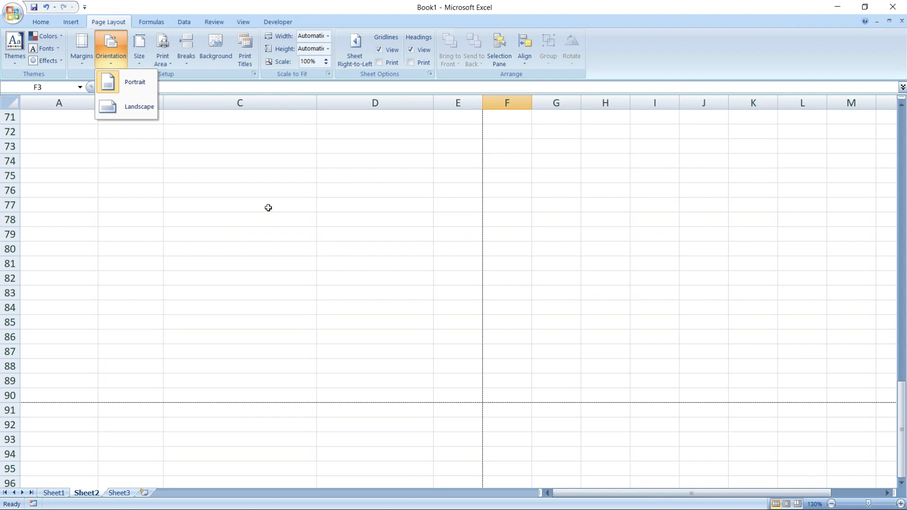
pyautogui.scroll(-2, 303, 277)
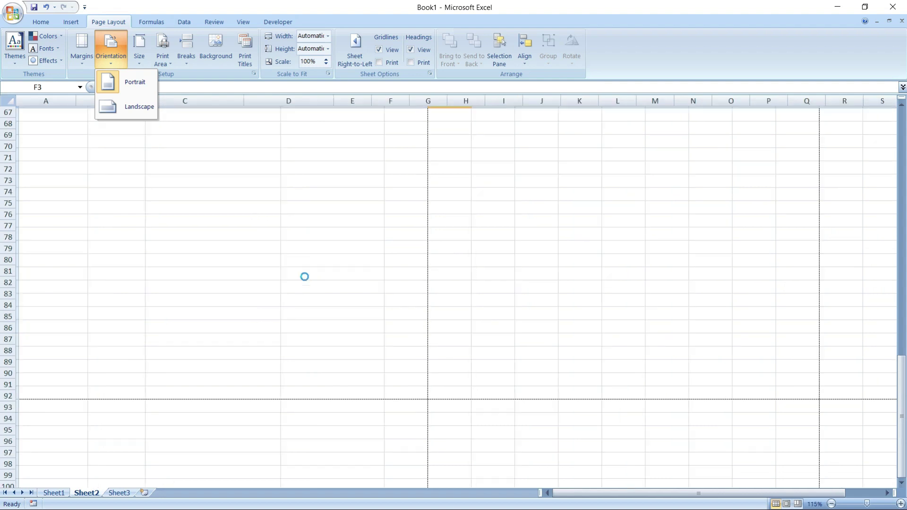
pyautogui.scroll(-2, 304, 276)
pyautogui.scroll(-2, 305, 276)
pyautogui.scroll(1, 304, 276)
pyautogui.click(240, 271)
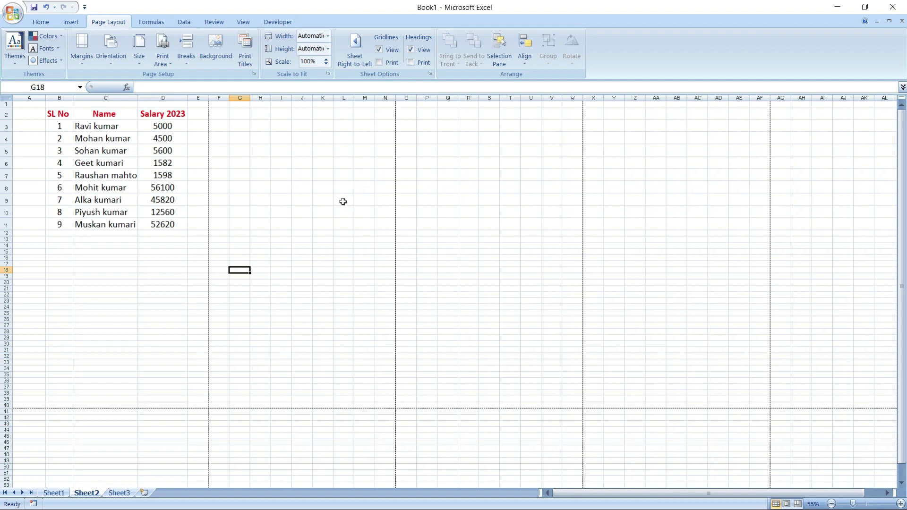
# Step: Highlight the cell ranges fitting page one and another page to compare page extents
pyautogui.moveTo(38, 104)
pyautogui.mouseDown()
pyautogui.moveTo(172, 311)
pyautogui.moveTo(194, 405)
pyautogui.mouseUp()
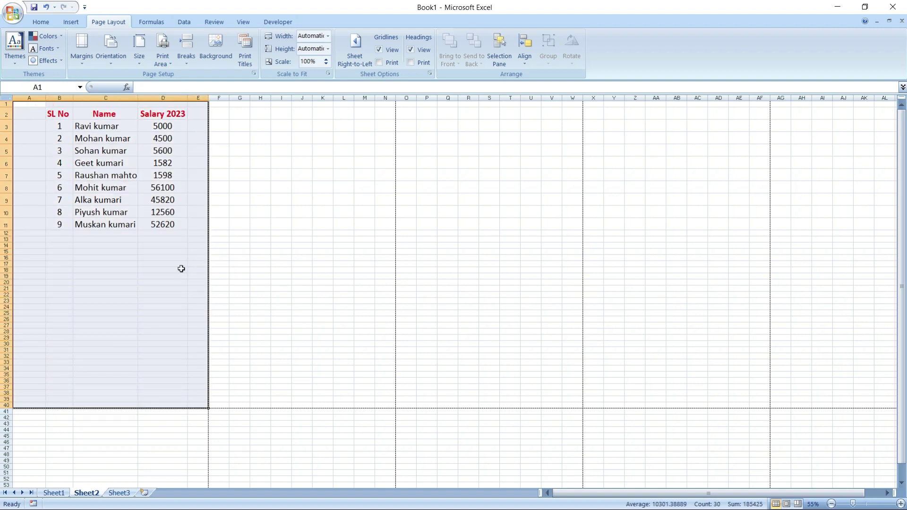
pyautogui.moveTo(407, 108)
pyautogui.mouseDown()
pyautogui.moveTo(496, 160)
pyautogui.moveTo(570, 407)
pyautogui.mouseUp()
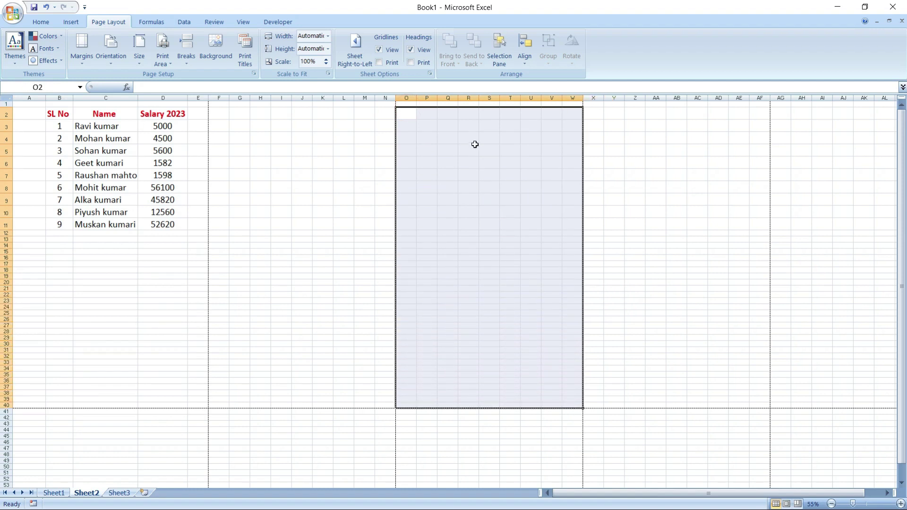
pyautogui.click(153, 236)
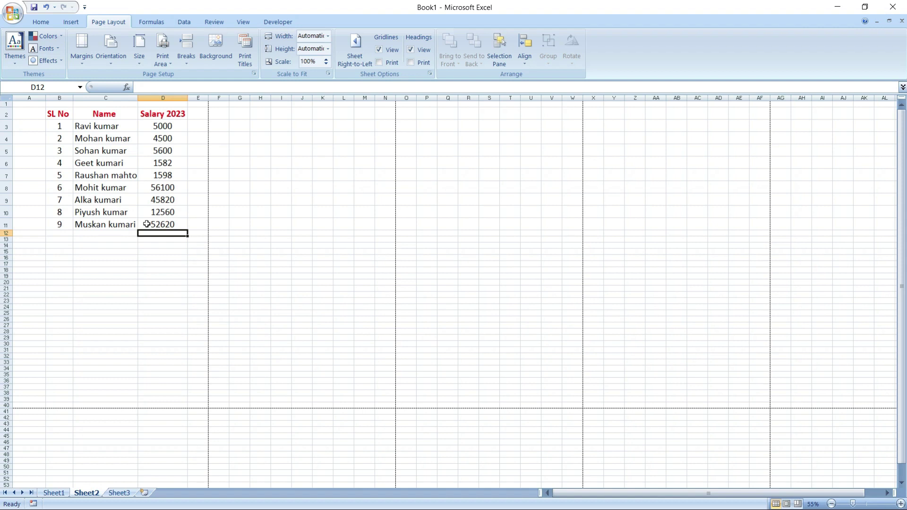
pyautogui.click(106, 63)
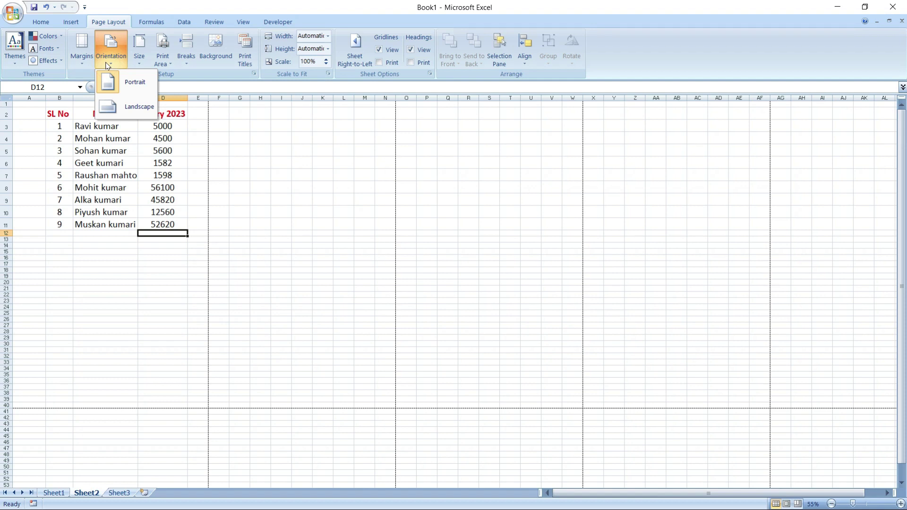
# Step: Compare landscape with portrait page breaks, then settle on landscape orientation
pyautogui.click(131, 106)
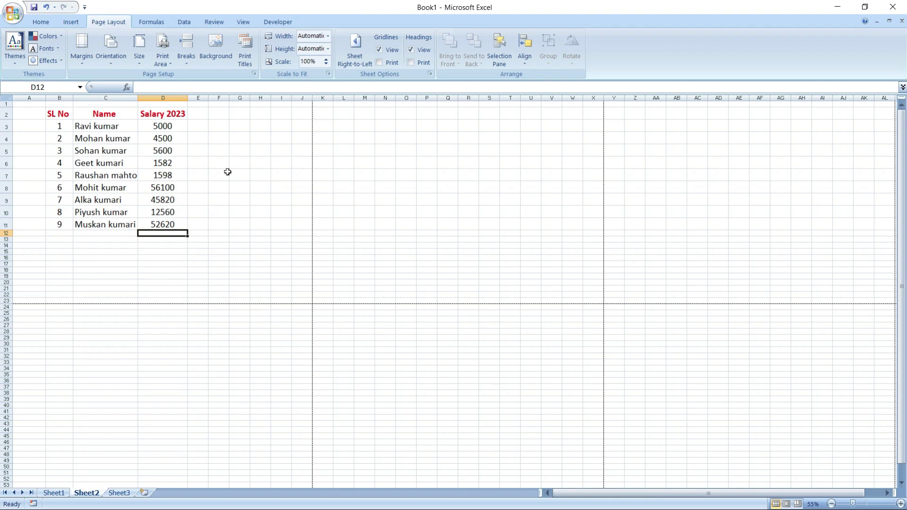
pyautogui.click(111, 47)
pyautogui.click(135, 106)
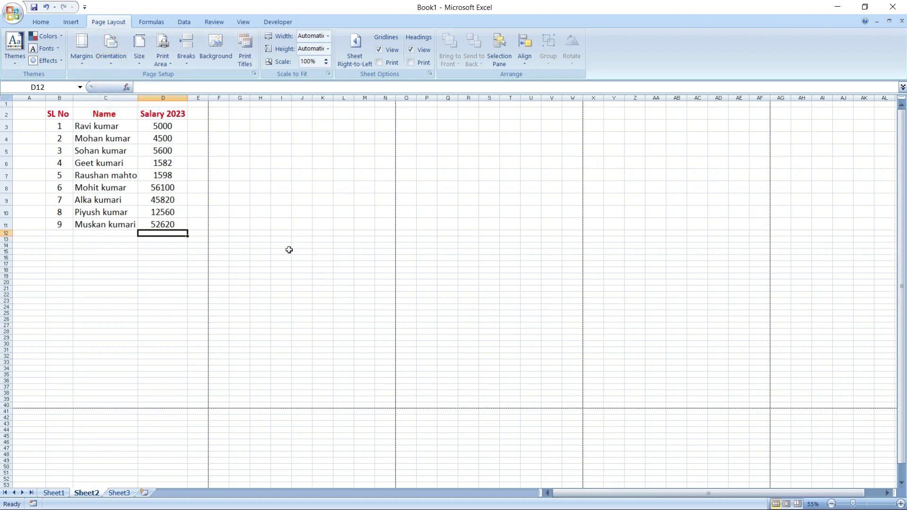
pyautogui.moveTo(198, 98); pyautogui.dragTo(219, 97)
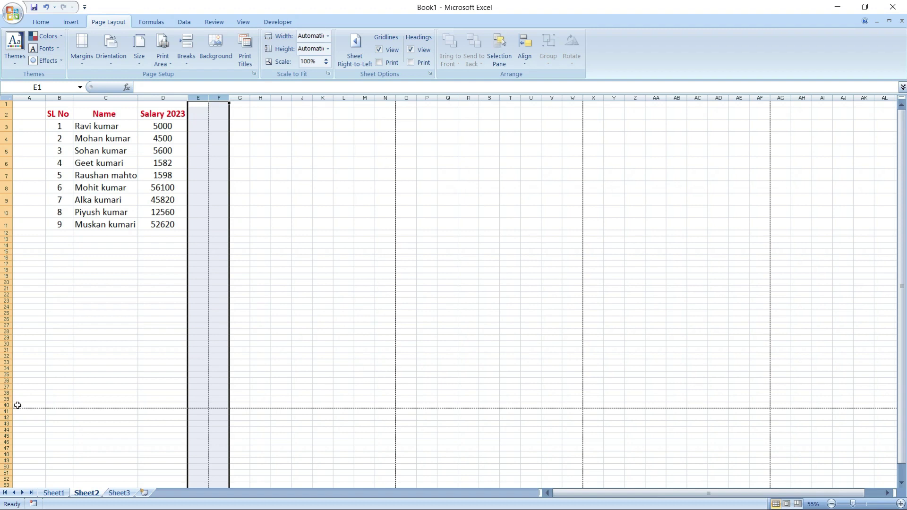
pyautogui.moveTo(49, 410); pyautogui.dragTo(406, 392)
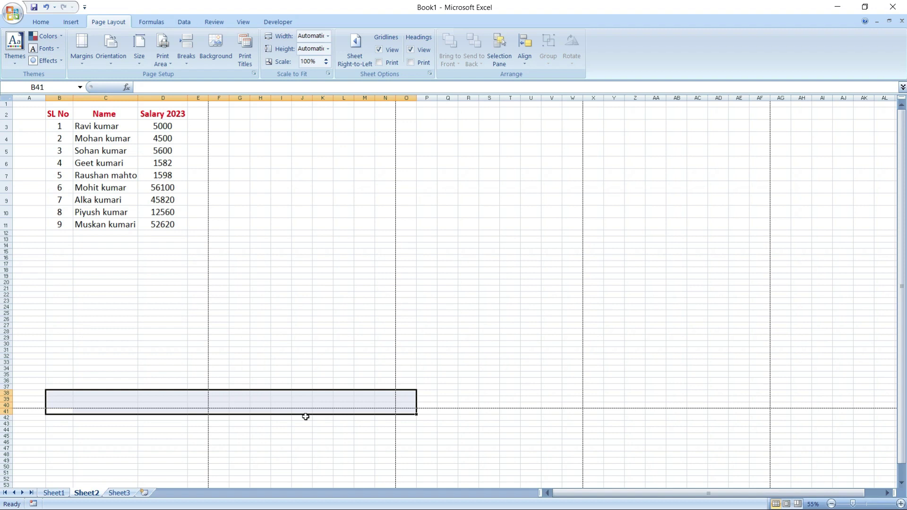
pyautogui.click(111, 63)
pyautogui.click(133, 107)
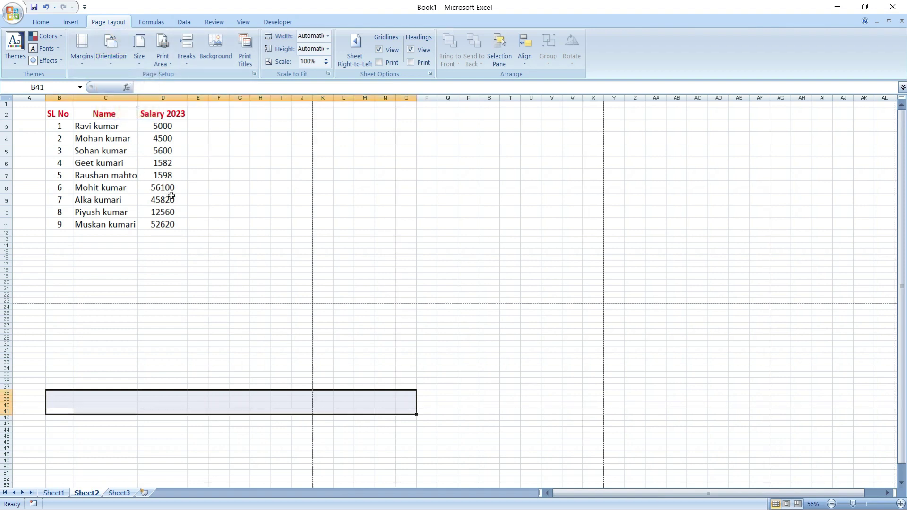
pyautogui.click(264, 257)
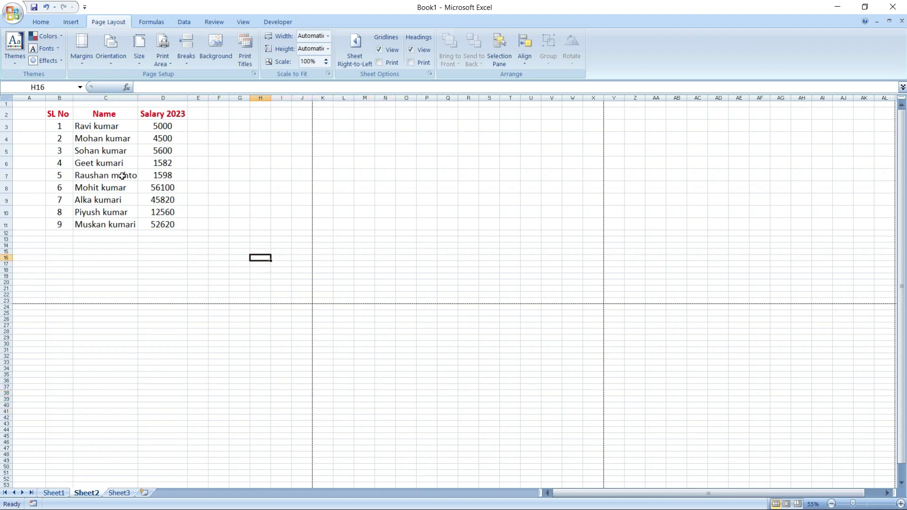
# Step: Browse the paper sizes without changing them, then select columns E and F at the page edge
pyautogui.click(141, 55)
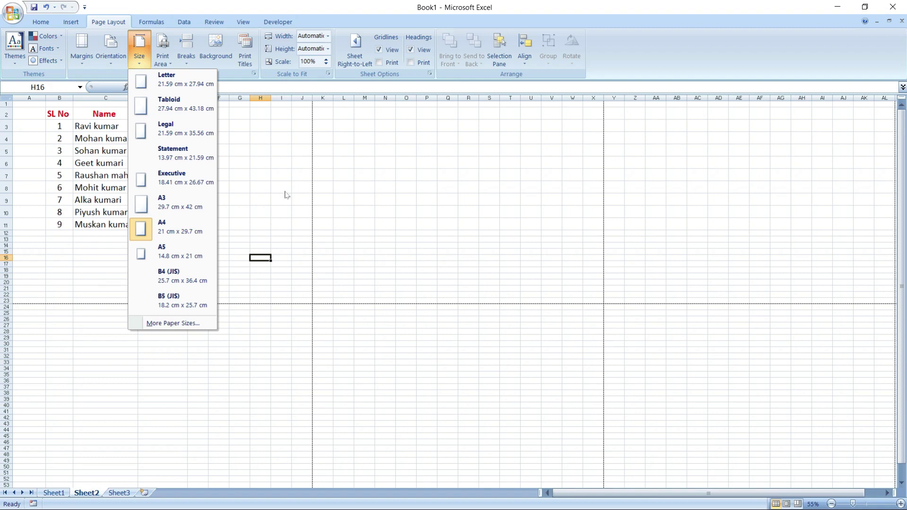
pyautogui.click(302, 99)
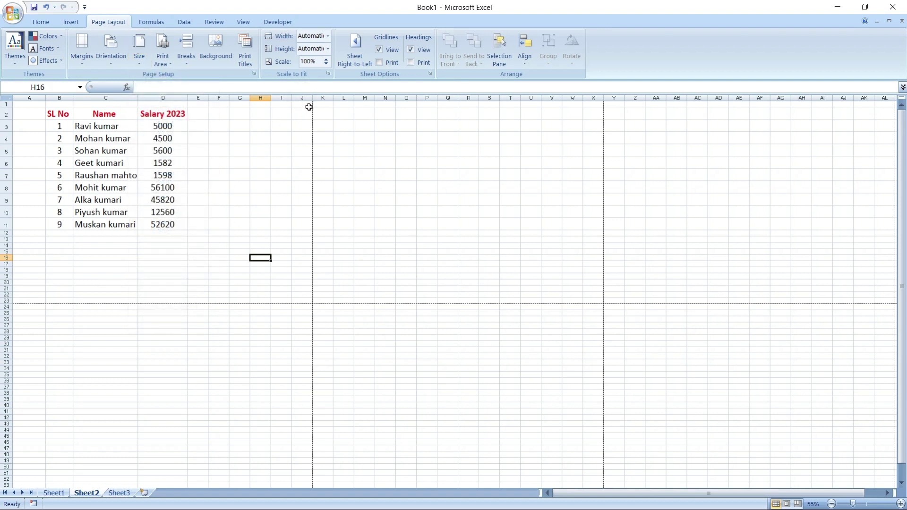
pyautogui.keyDown('ctrl'); pyautogui.scroll(5, 309, 108); pyautogui.keyUp('ctrl')
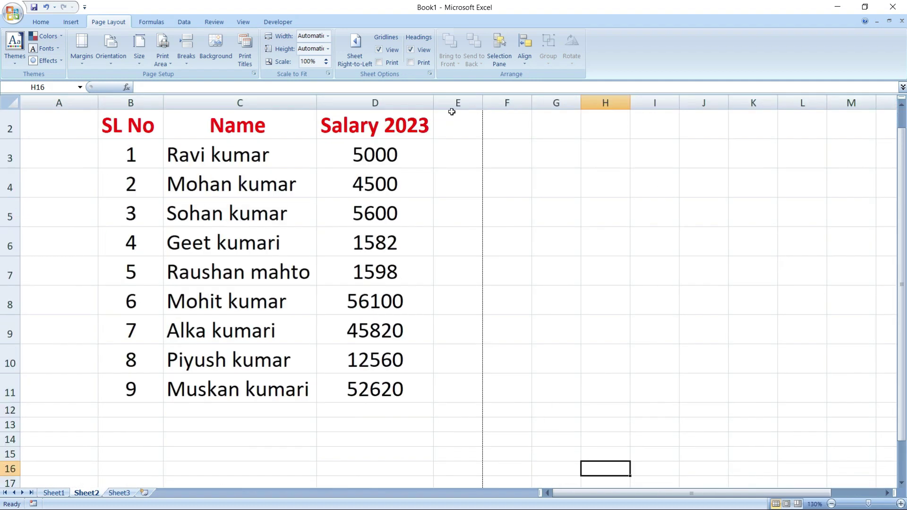
pyautogui.click(457, 103)
pyautogui.moveTo(470, 108); pyautogui.dragTo(491, 123)
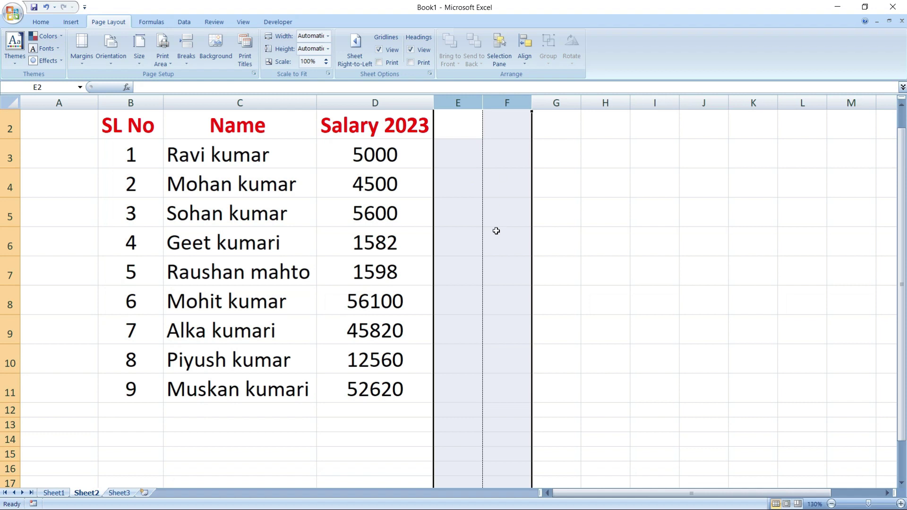
# Step: Set the paper size to Letter and check the page breaks after column E and row 37
pyautogui.click(138, 59)
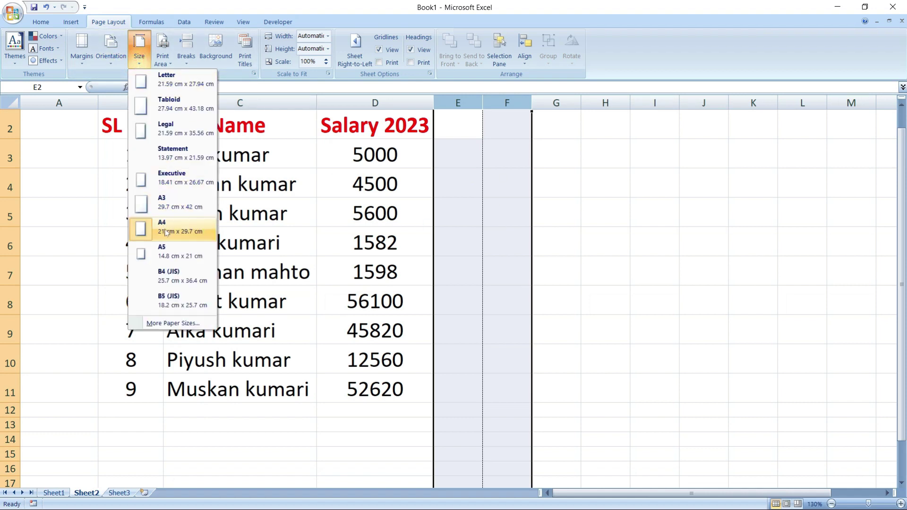
pyautogui.click(168, 84)
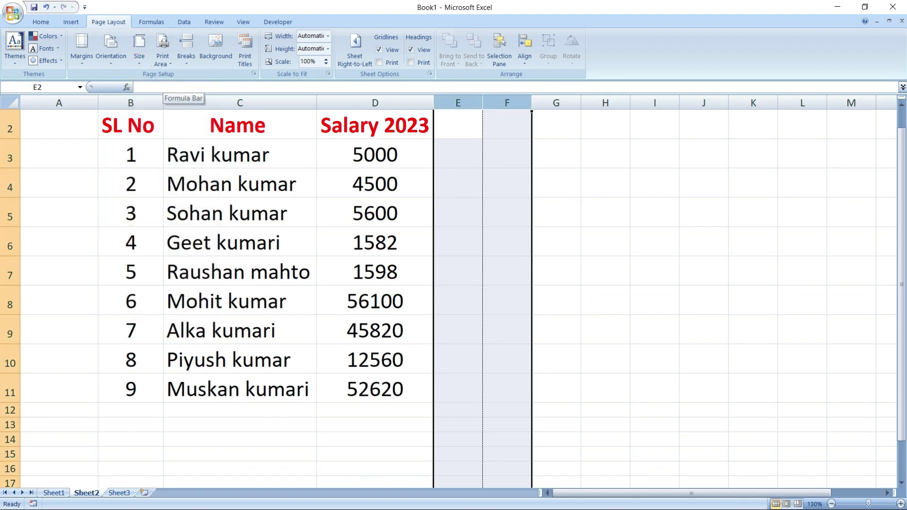
pyautogui.click(139, 47)
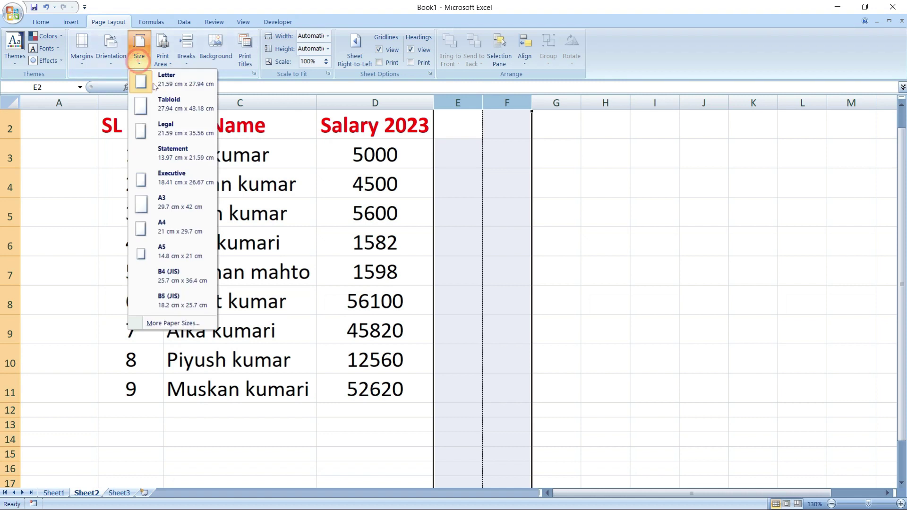
pyautogui.click(455, 193)
pyautogui.scroll(-14, 332, 337)
pyautogui.scroll(-2, 332, 337)
pyautogui.scroll(5, 299, 296)
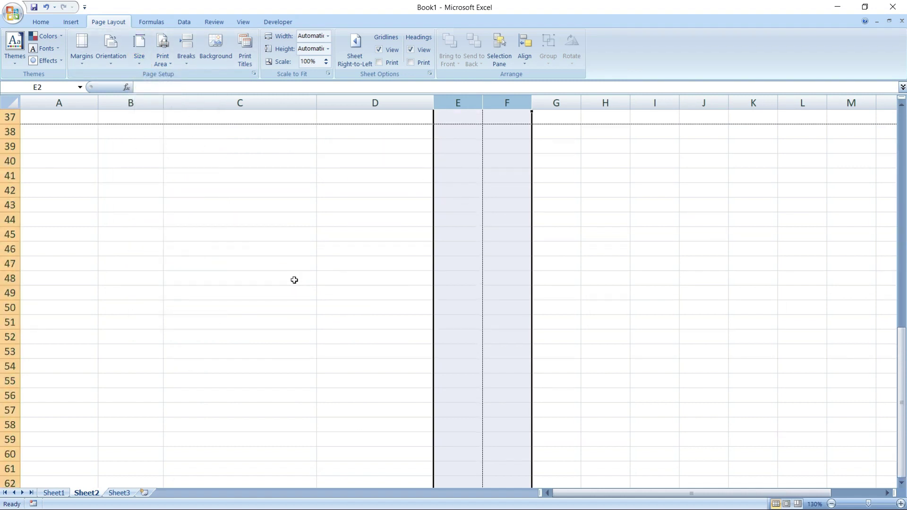
pyautogui.scroll(7, 293, 279)
pyautogui.scroll(5, 296, 279)
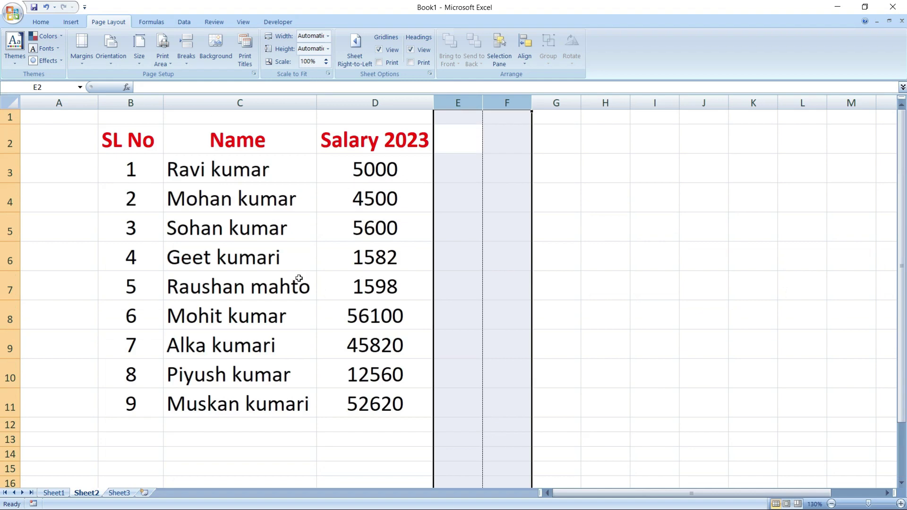
# Step: Change the paper size to A3, moving the page break after column J, and deselect the columns
pyautogui.click(140, 68)
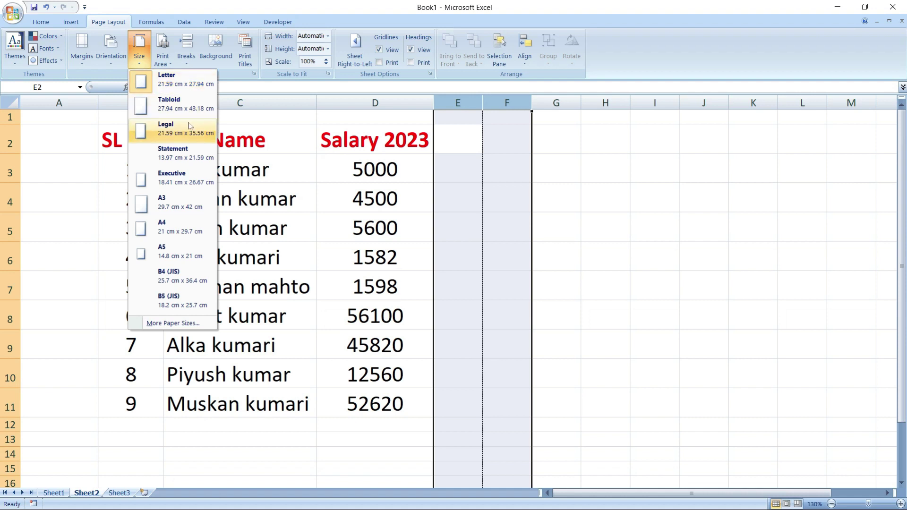
pyautogui.click(176, 203)
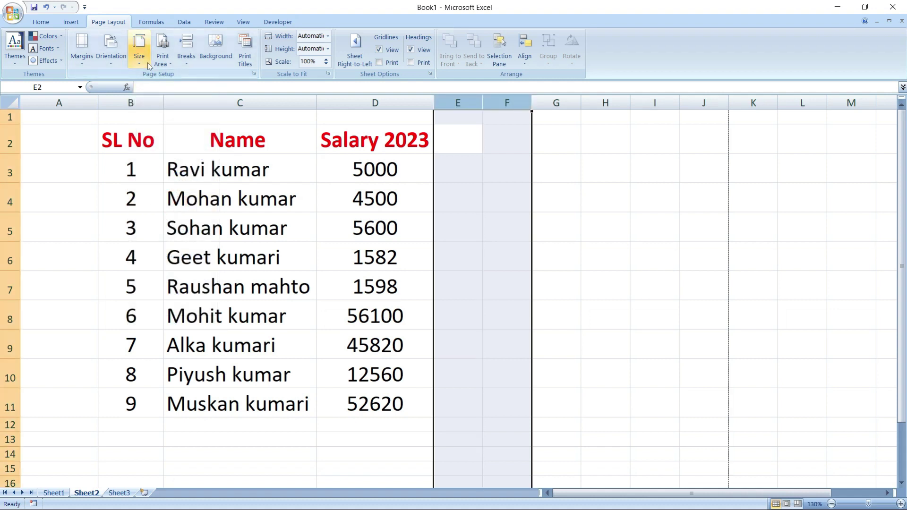
pyautogui.click(139, 47)
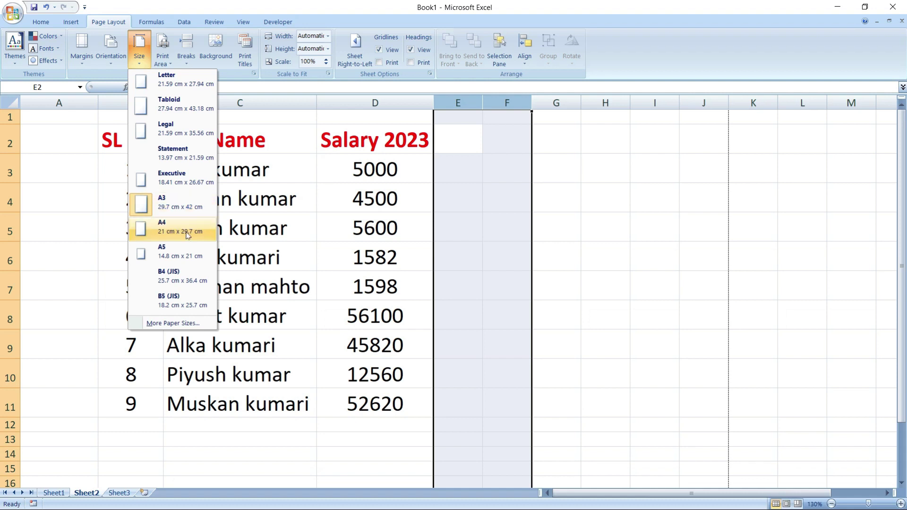
pyautogui.click(601, 181)
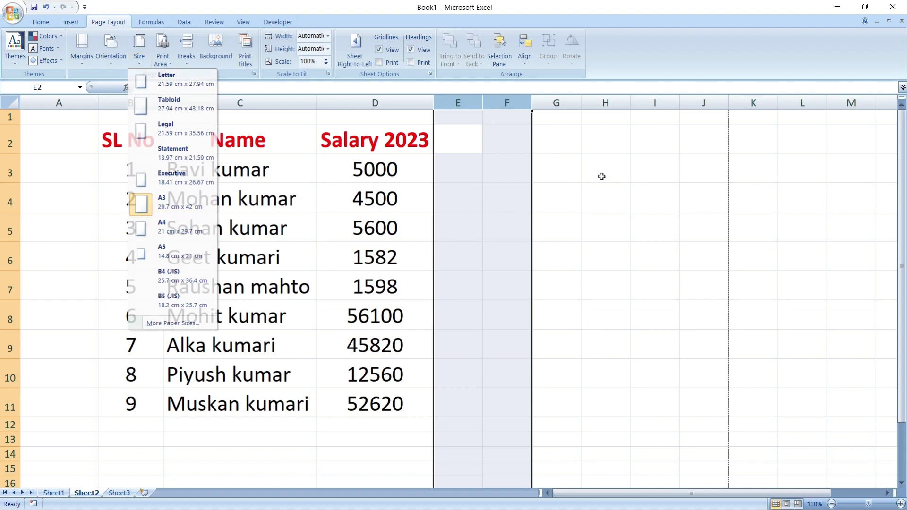
pyautogui.click(519, 179)
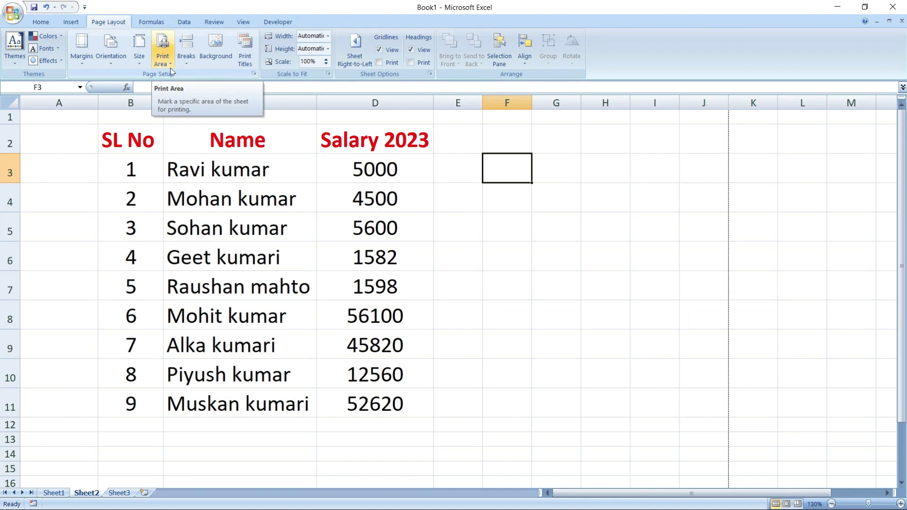
# Step: Select the salary table B2:D11 and set it as the sheet's print area
pyautogui.click(117, 134)
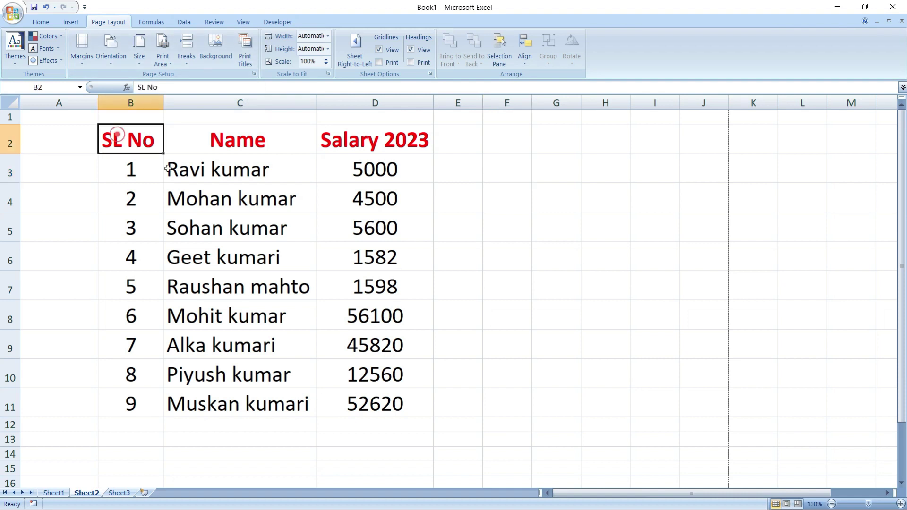
pyautogui.moveTo(167, 168); pyautogui.dragTo(367, 407)
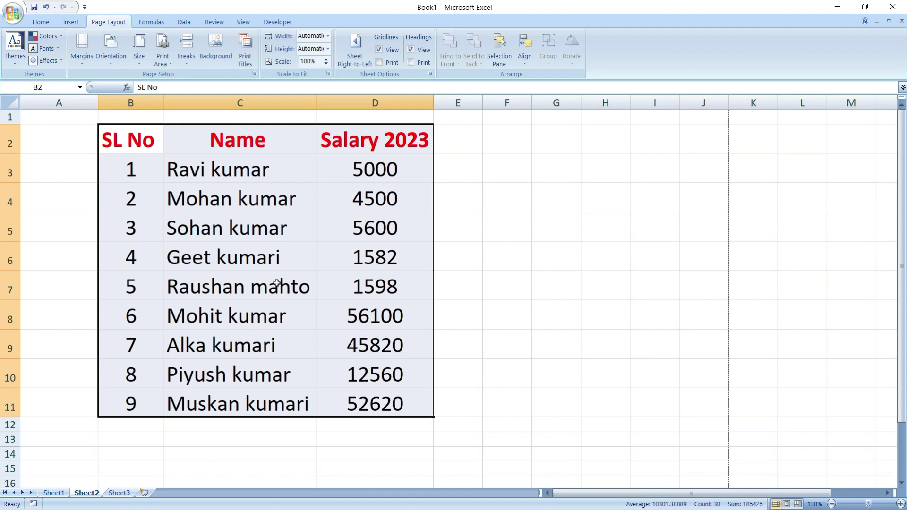
pyautogui.click(169, 64)
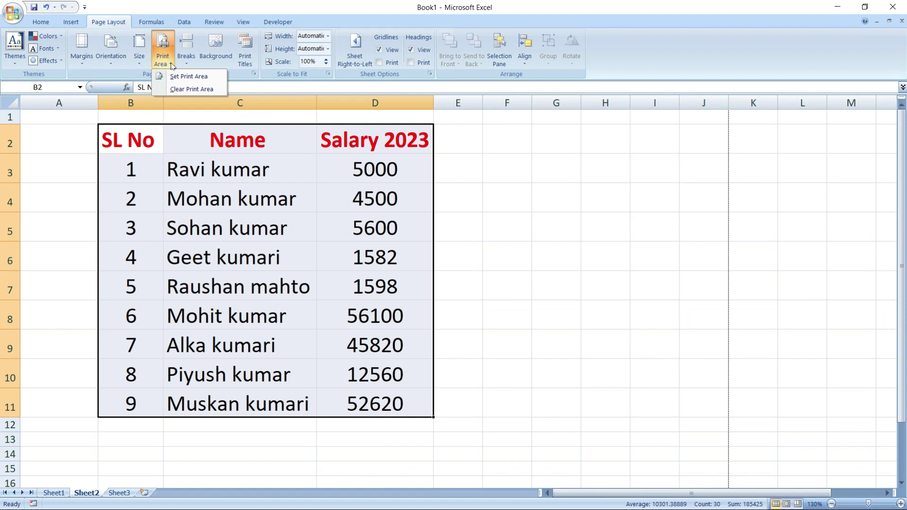
pyautogui.click(188, 77)
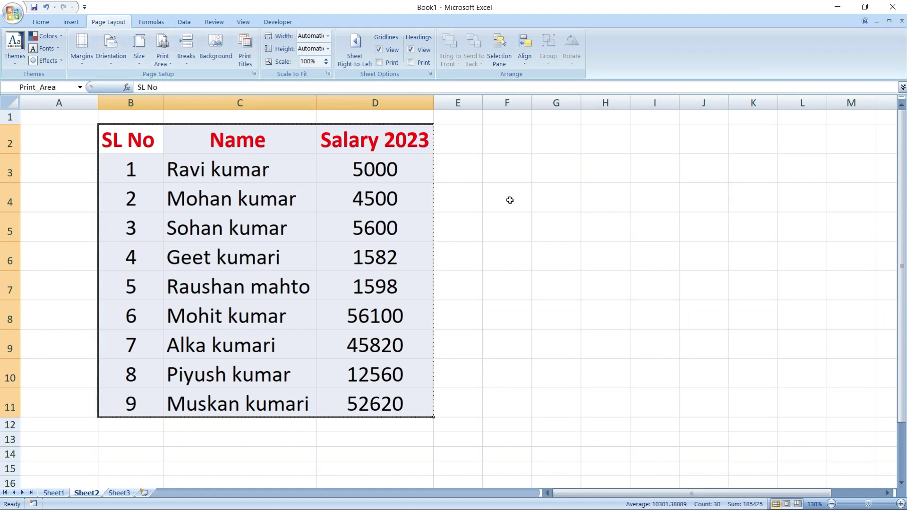
pyautogui.click(233, 247)
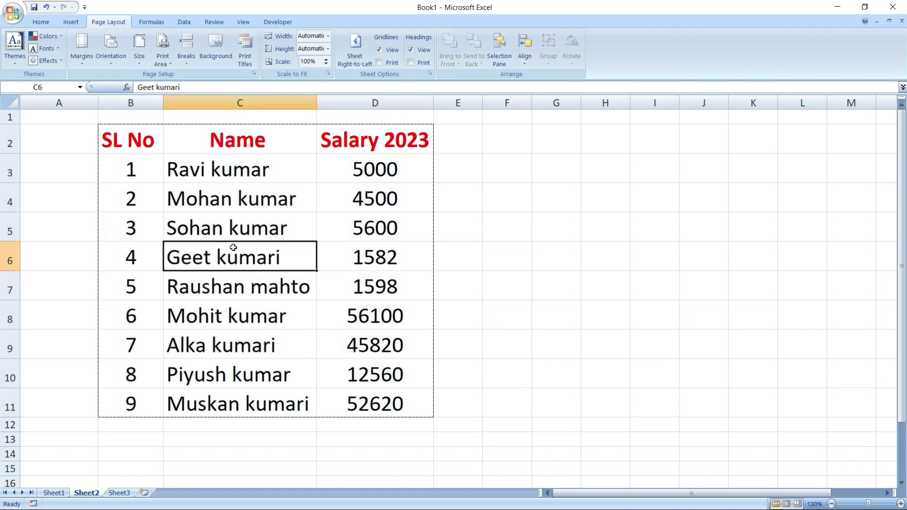
pyautogui.click(13, 9)
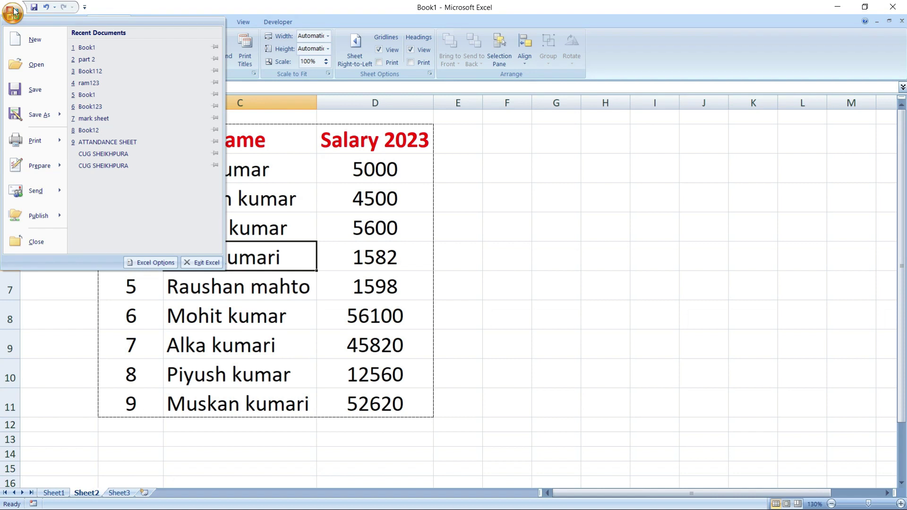
pyautogui.moveTo(34, 141)
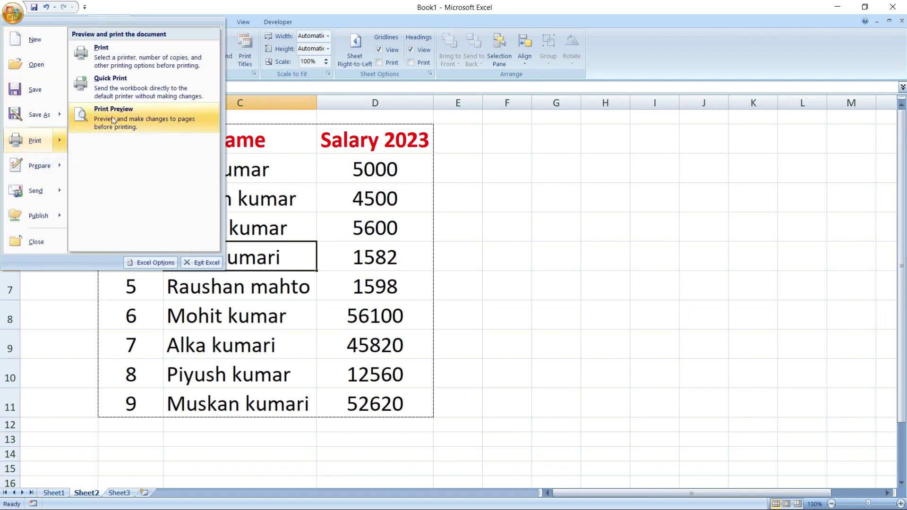
# Step: Open Print Preview, zoom and scroll to confirm only the salary table prints, then close it
pyautogui.click(112, 120)
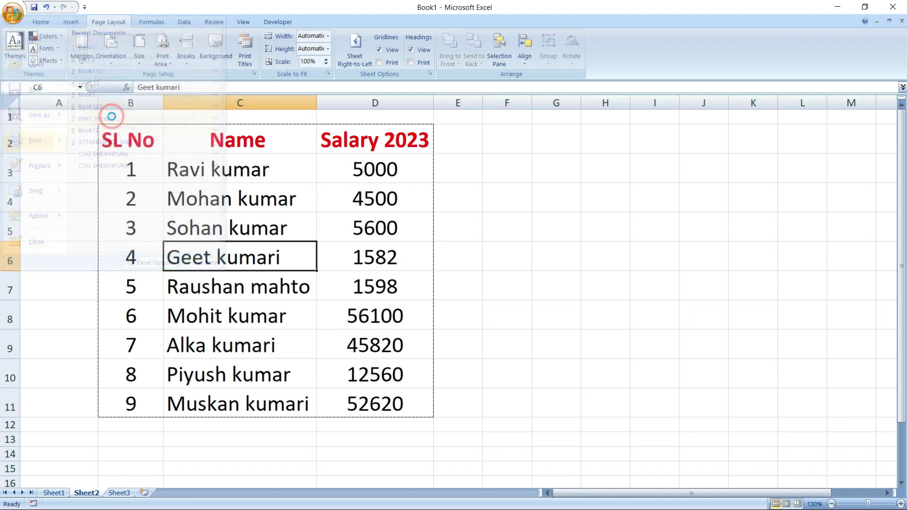
pyautogui.click(476, 198)
pyautogui.scroll(3, 470, 205)
pyautogui.scroll(2, 453, 205)
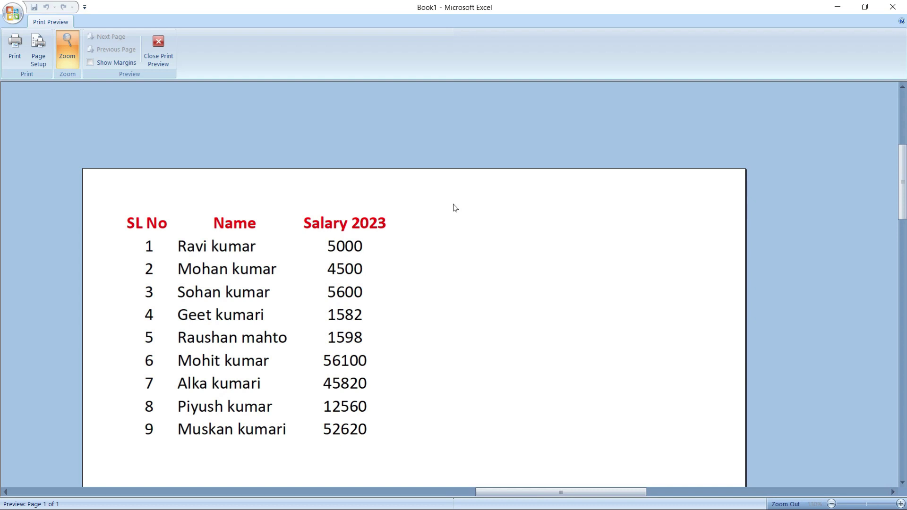
pyautogui.scroll(-1, 352, 253)
pyautogui.scroll(-1, 349, 252)
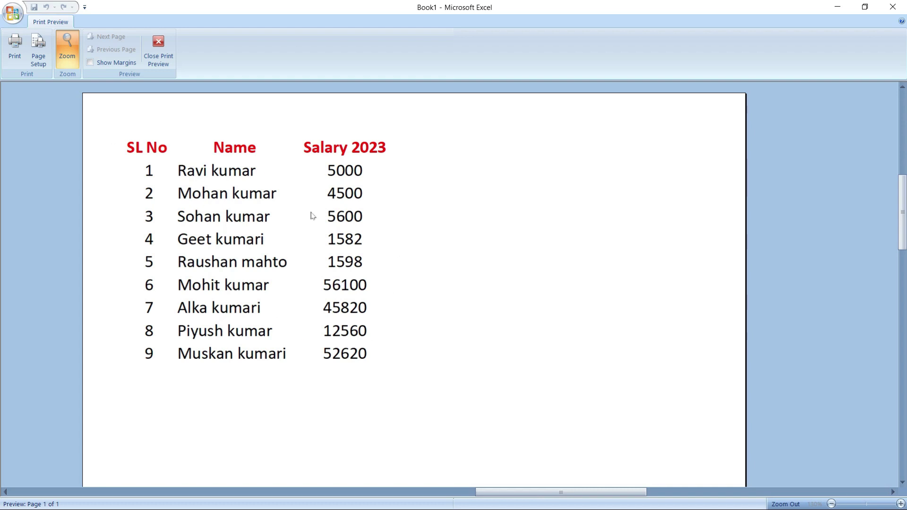
pyautogui.scroll(-5, 311, 215)
pyautogui.scroll(-5, 312, 215)
pyautogui.scroll(-2, 311, 216)
pyautogui.scroll(3, 311, 215)
pyautogui.scroll(5, 311, 216)
pyautogui.scroll(4, 310, 216)
pyautogui.scroll(4, 311, 216)
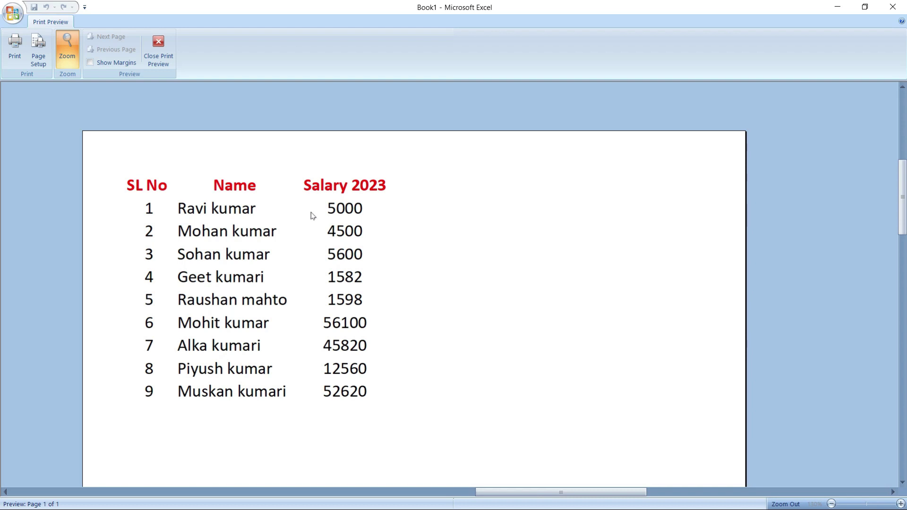
pyautogui.click(158, 50)
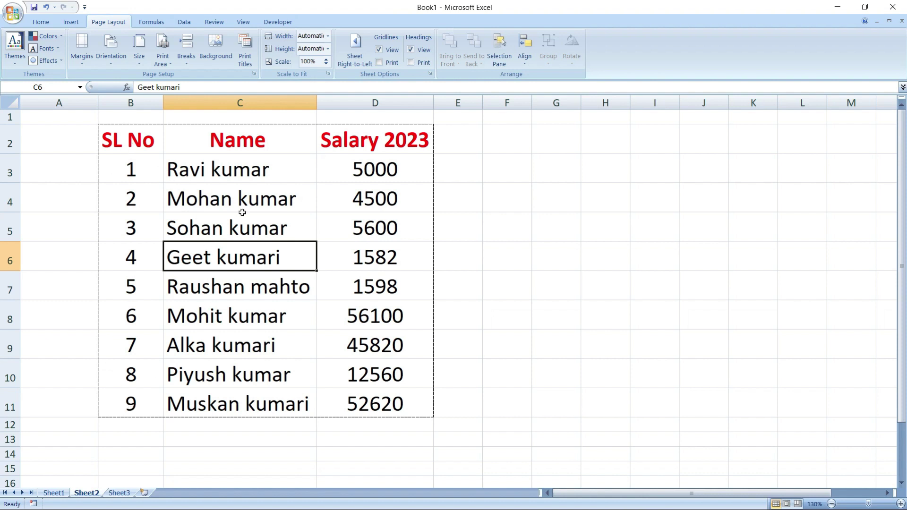
# Step: Clear the existing print area on Sheet2
pyautogui.moveTo(108, 162); pyautogui.dragTo(344, 289)
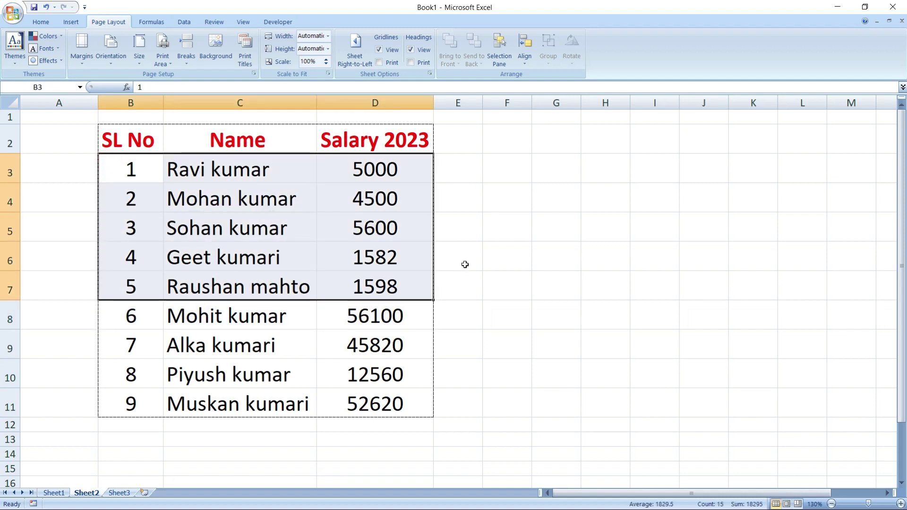
pyautogui.click(339, 316)
pyautogui.click(162, 52)
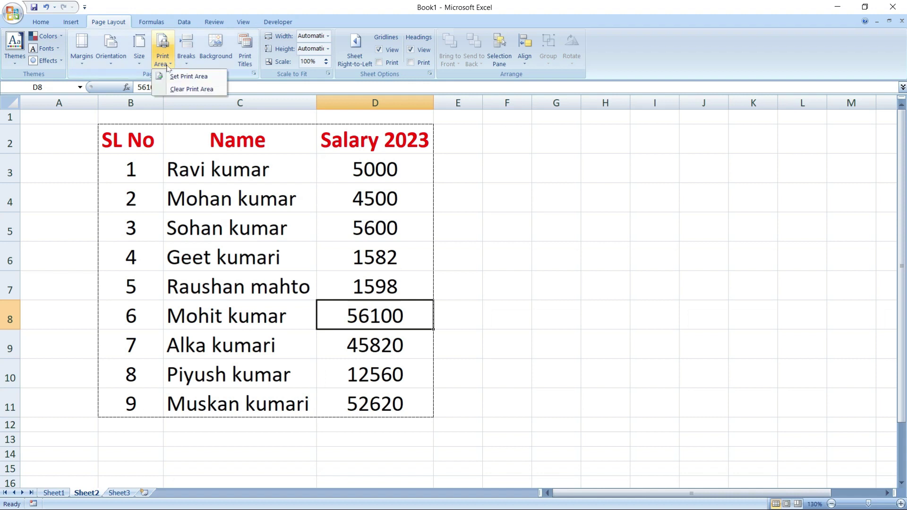
pyautogui.click(191, 90)
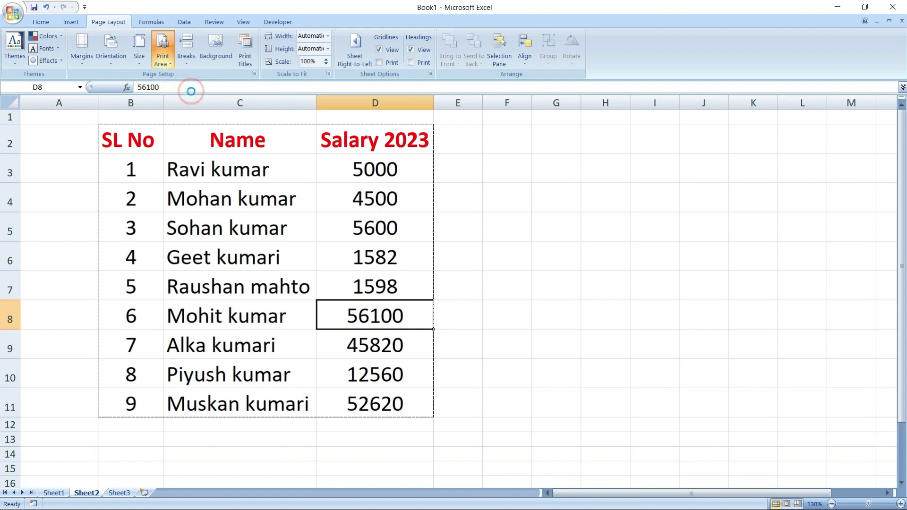
# Step: Set the print area to B2:D7, the headers plus five employees, and view it in Print Preview
pyautogui.moveTo(113, 141)
pyautogui.mouseDown()
pyautogui.moveTo(298, 281)
pyautogui.moveTo(340, 293)
pyautogui.mouseUp()
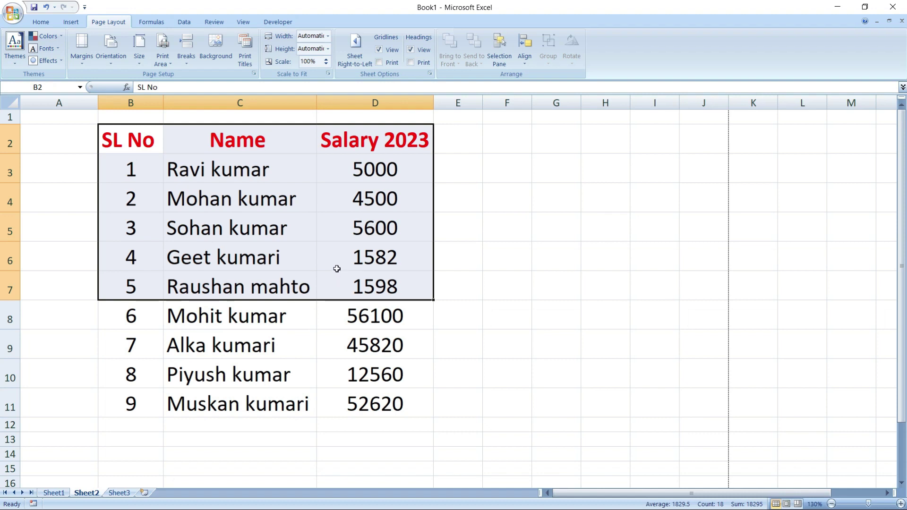
pyautogui.click(172, 65)
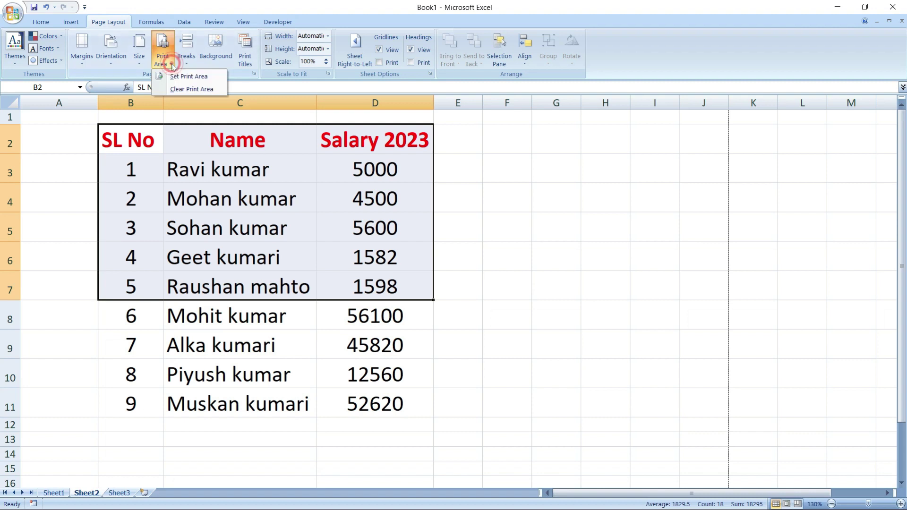
pyautogui.click(184, 77)
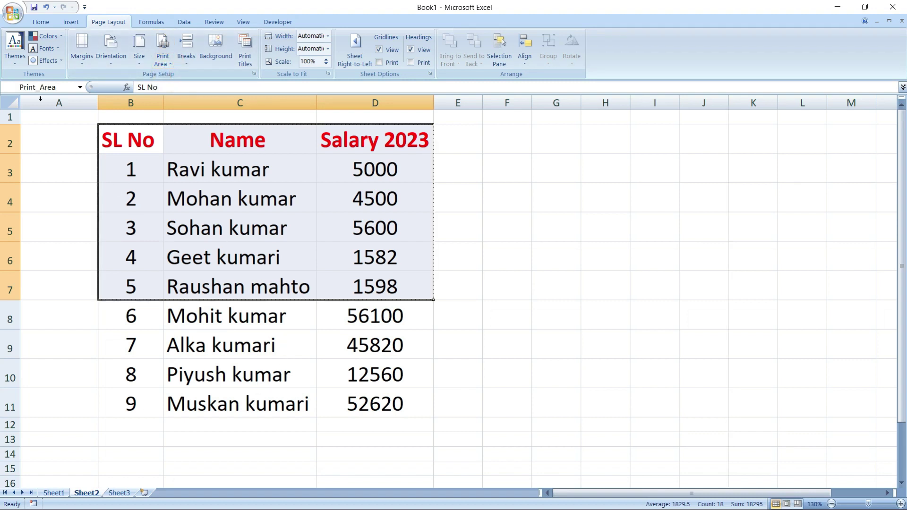
pyautogui.click(10, 15)
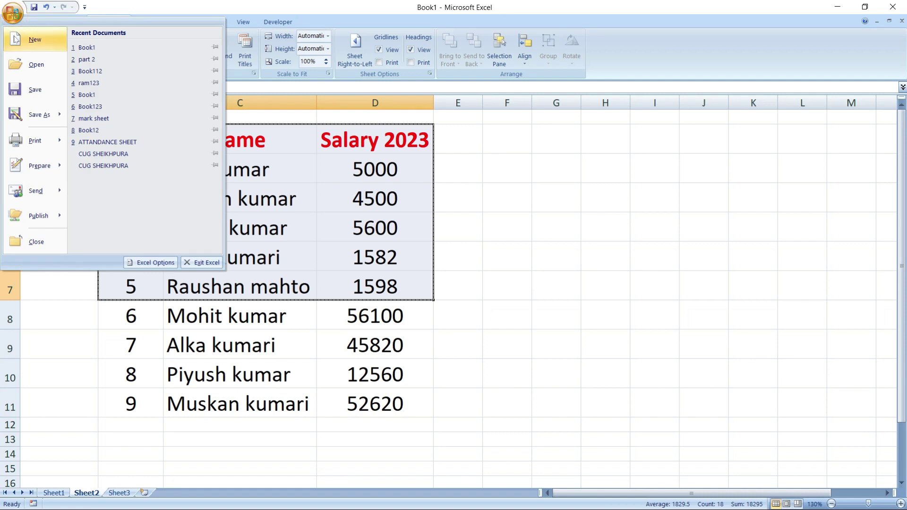
pyautogui.moveTo(34, 140)
pyautogui.click(138, 126)
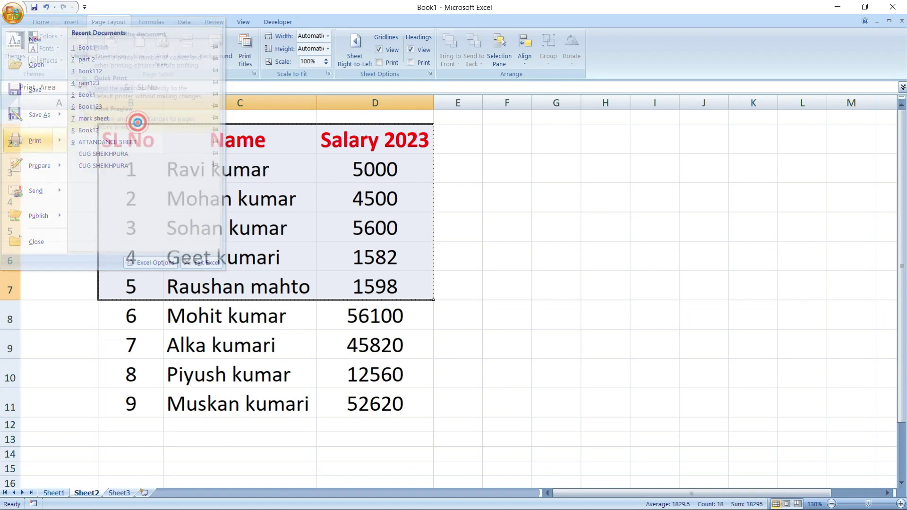
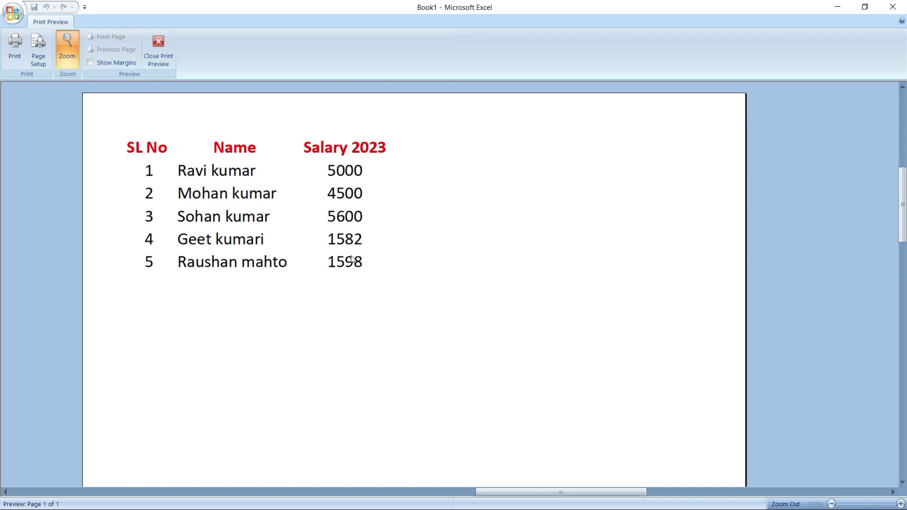
# Step: Exit Print Preview back to Sheet2's SL No, Name, Salary 2023 table
pyautogui.press('Escape')
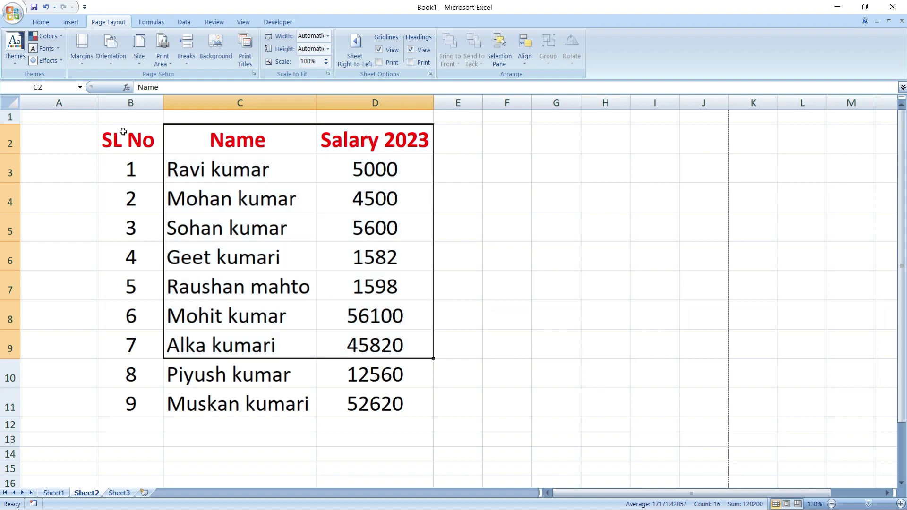
pyautogui.moveTo(122, 129); pyautogui.dragTo(362, 278)
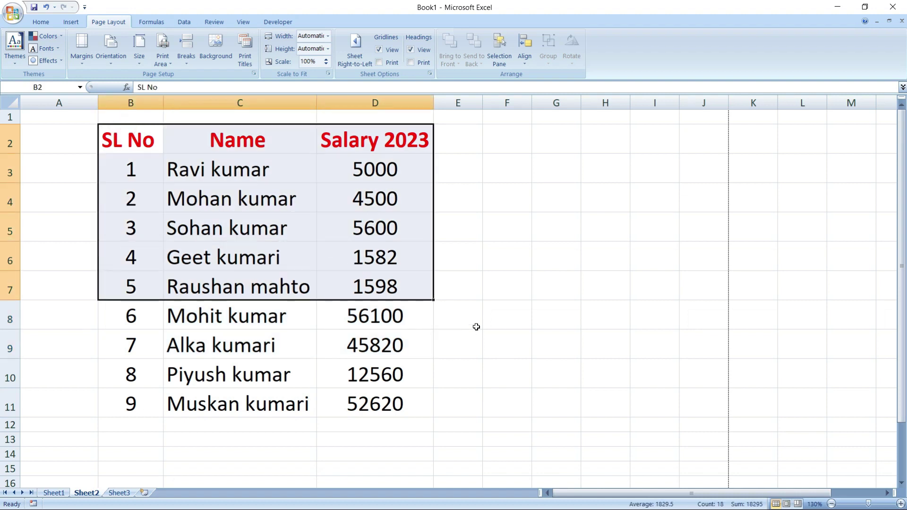
pyautogui.click(471, 289)
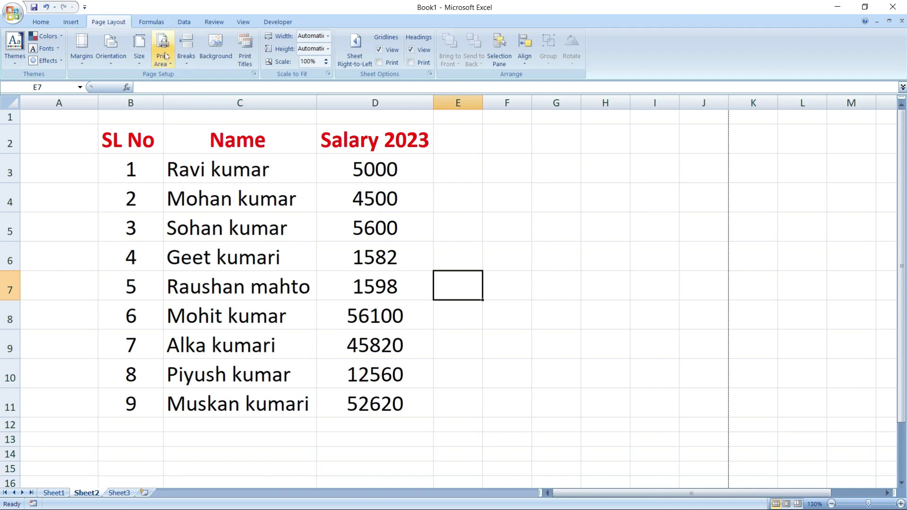
pyautogui.click(186, 66)
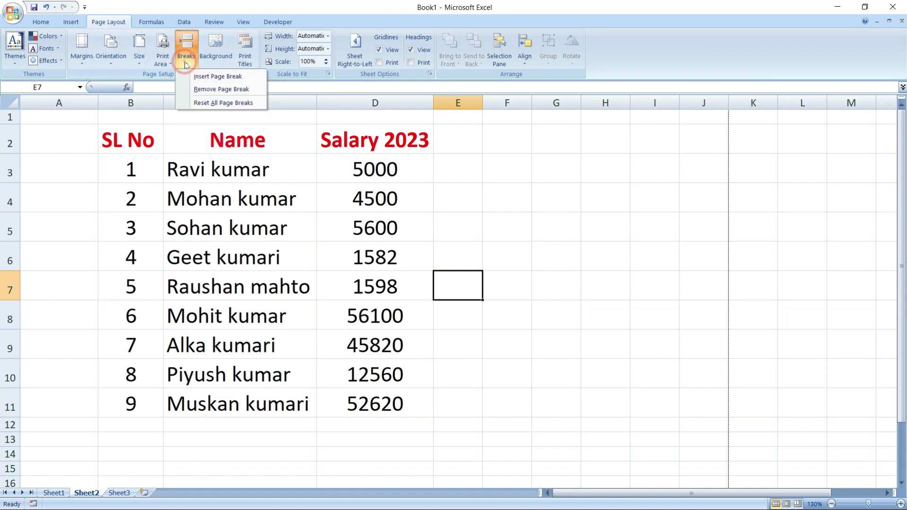
pyautogui.click(326, 227)
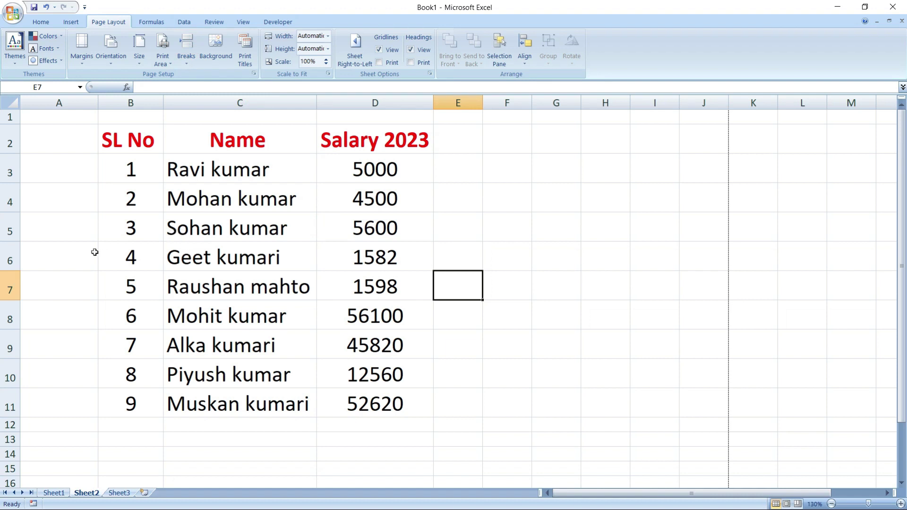
pyautogui.click(128, 257)
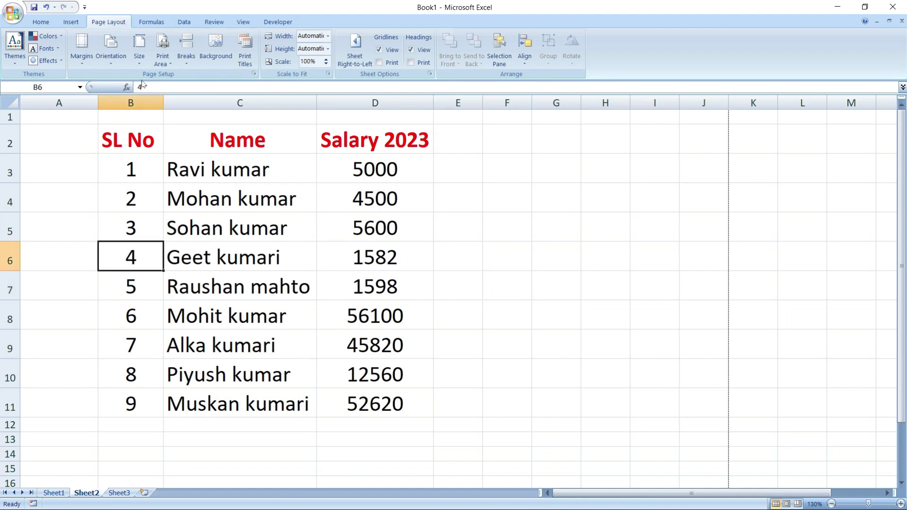
pyautogui.click(186, 53)
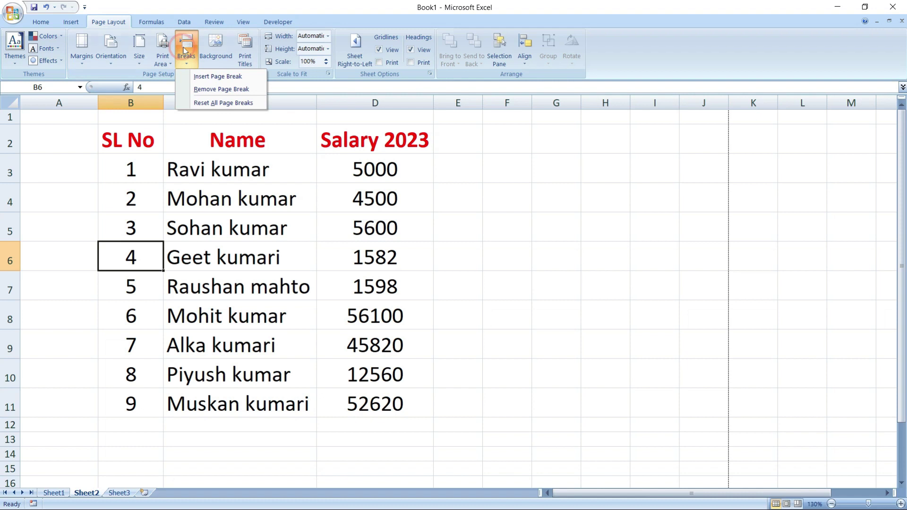
pyautogui.click(209, 77)
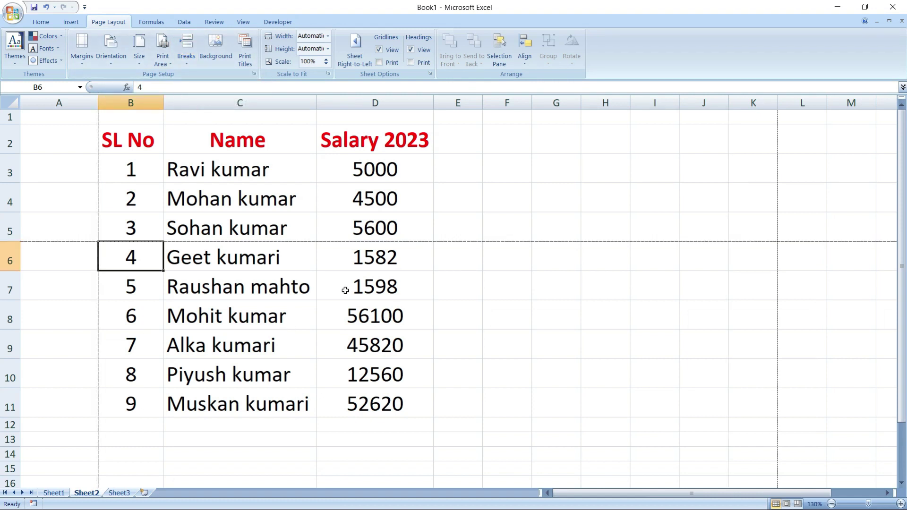
pyautogui.click(342, 342)
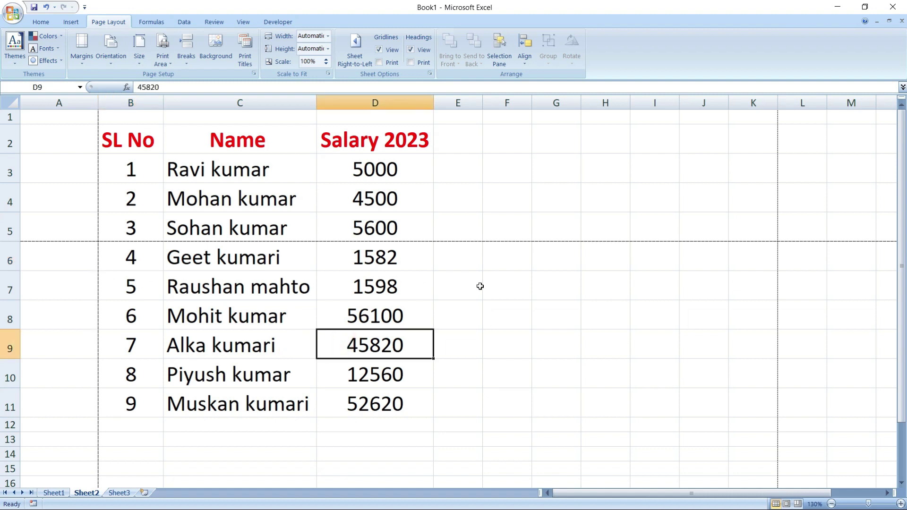
pyautogui.click(119, 255)
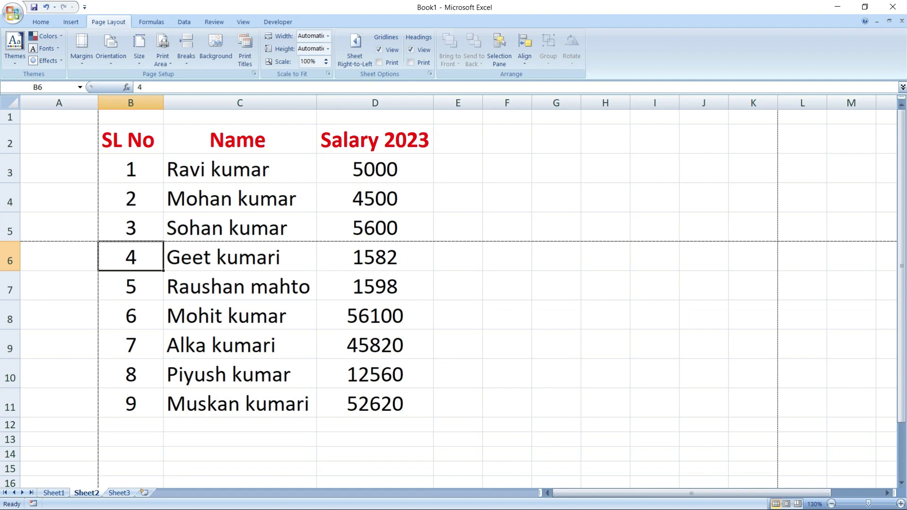
pyautogui.click(191, 63)
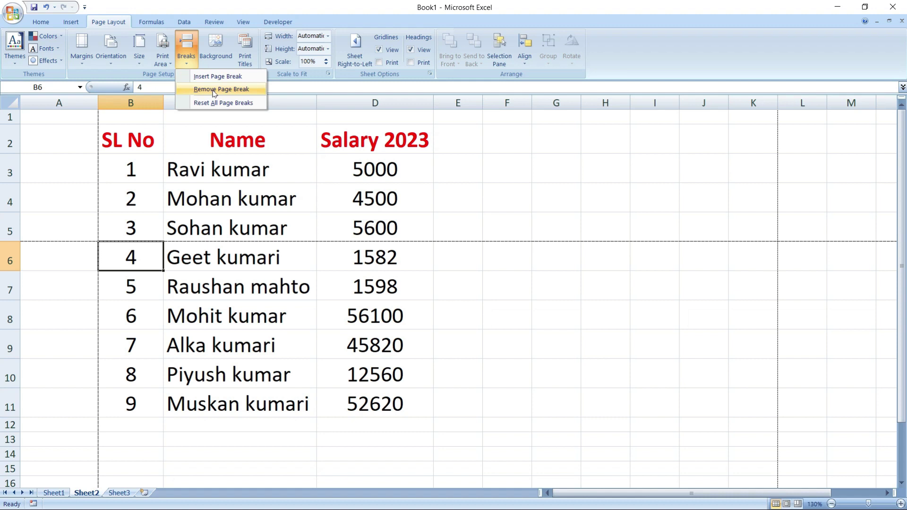
pyautogui.click(214, 90)
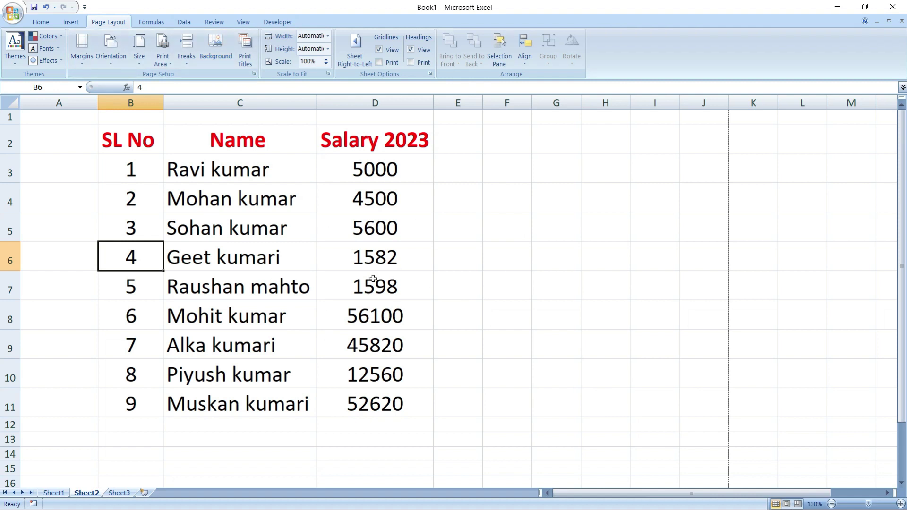
pyautogui.click(220, 55)
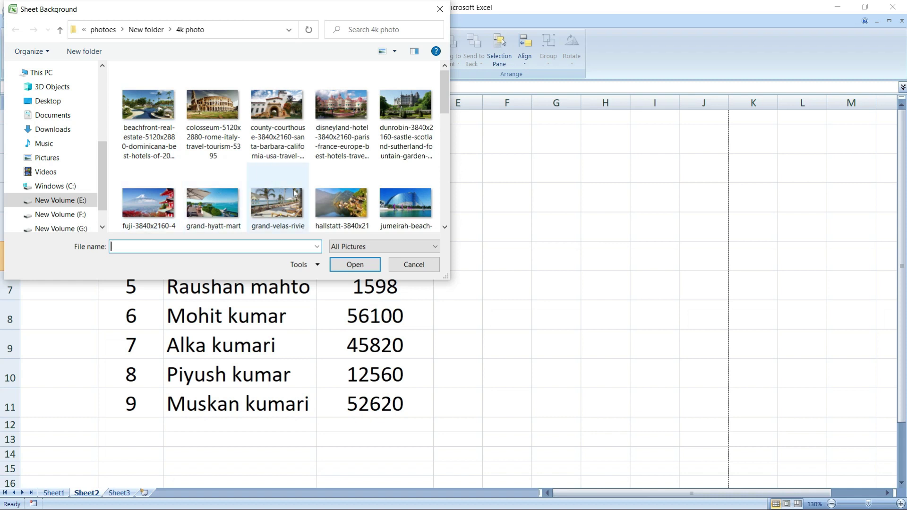
pyautogui.click(161, 204)
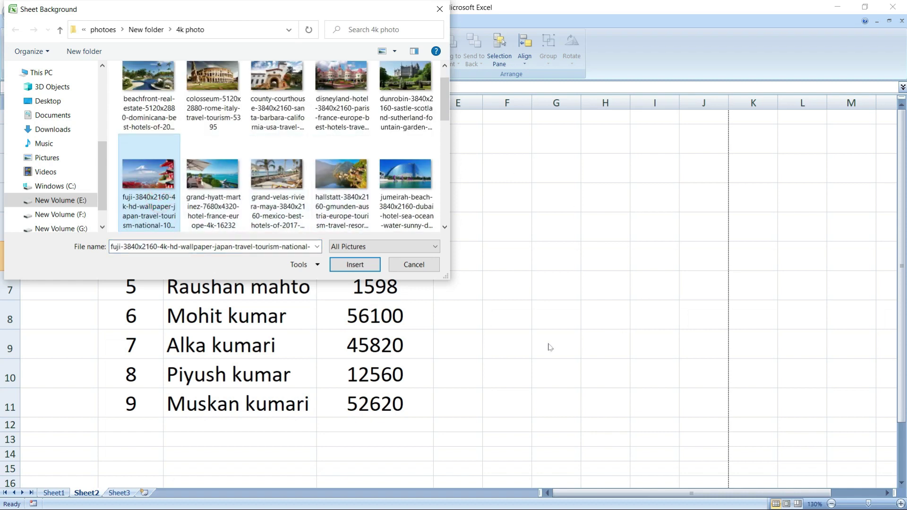
pyautogui.click(355, 265)
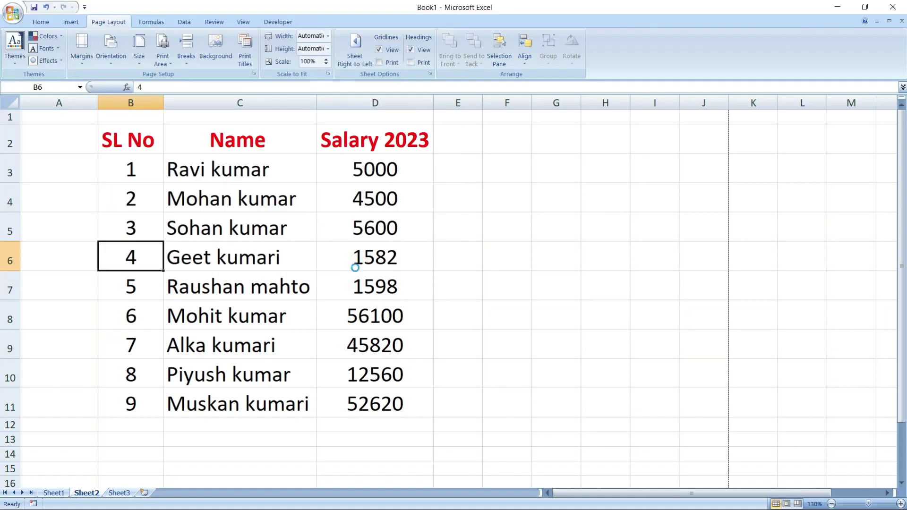
pyautogui.scroll(-12, 481, 285)
pyautogui.scroll(-12, 490, 285)
pyautogui.scroll(-5, 490, 285)
pyautogui.scroll(12, 482, 288)
pyautogui.scroll(12, 482, 288)
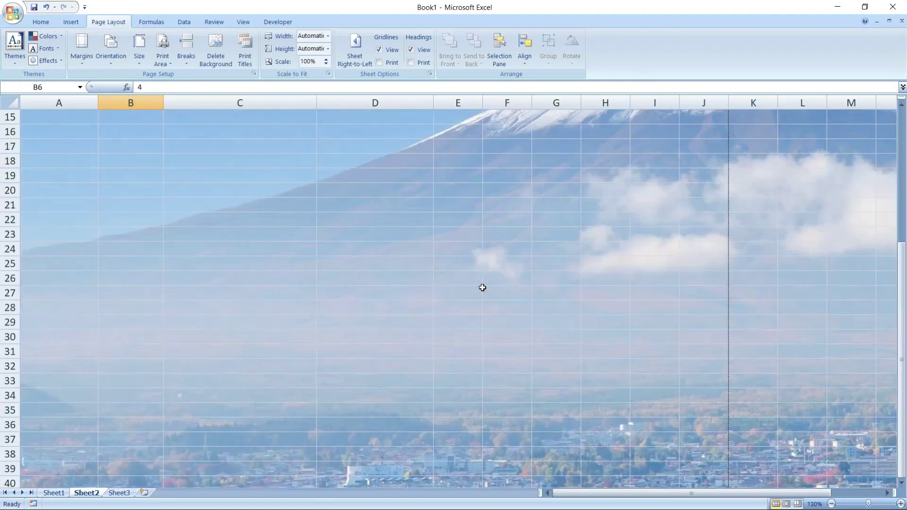
pyautogui.scroll(5, 483, 288)
pyautogui.scroll(-12, 482, 287)
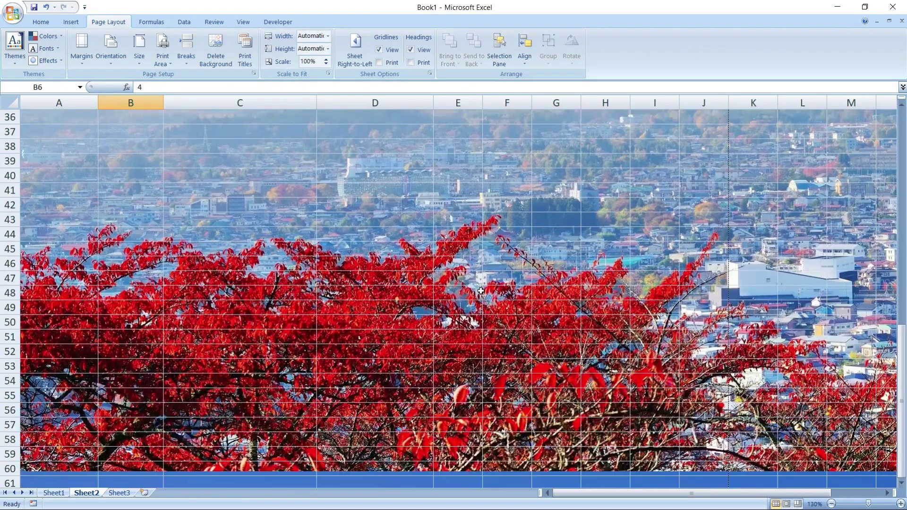
pyautogui.scroll(-12, 481, 291)
pyautogui.scroll(-5, 477, 293)
pyautogui.scroll(-12, 478, 293)
pyautogui.scroll(9, 476, 292)
pyautogui.scroll(14, 476, 293)
pyautogui.scroll(16, 473, 290)
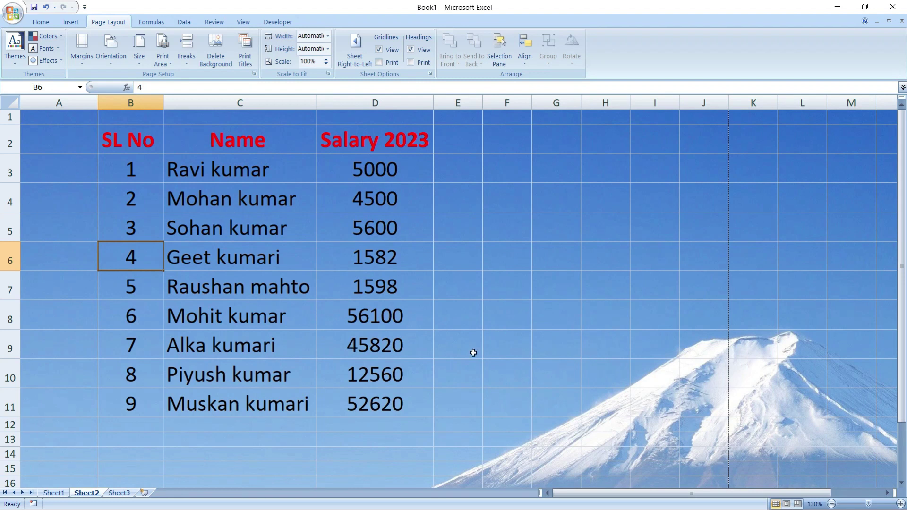
pyautogui.click(213, 50)
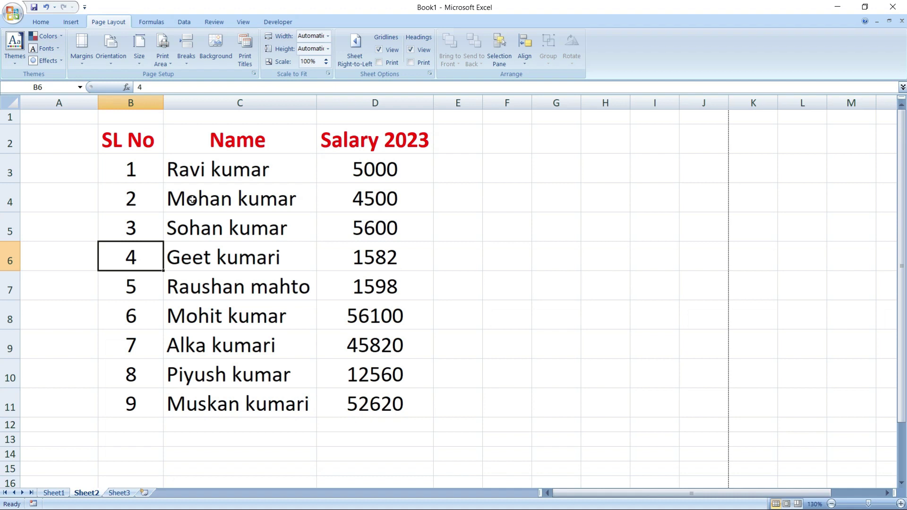
# Step: Copy the whole salary table, range B2:D11
pyautogui.scroll(-12, 239, 243)
pyautogui.scroll(-3, 255, 338)
pyautogui.scroll(-11, 255, 338)
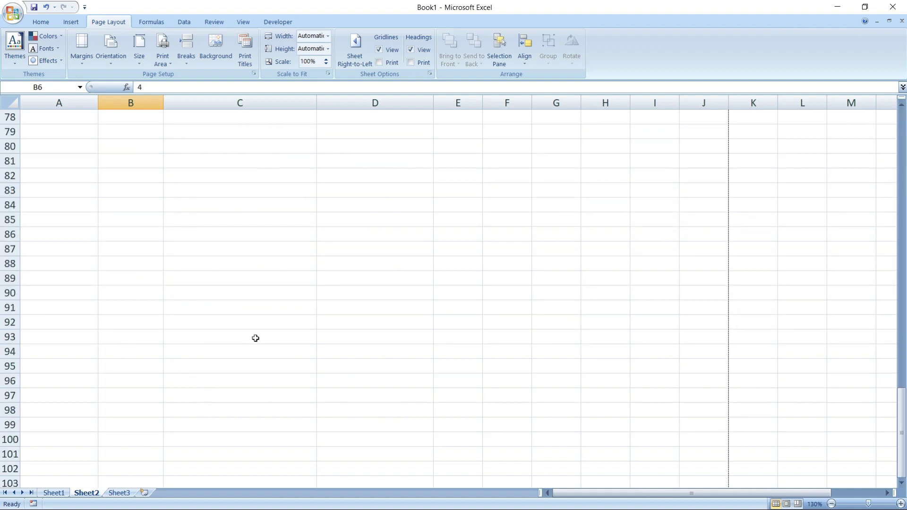
pyautogui.scroll(11, 255, 338)
pyautogui.scroll(7, 254, 336)
pyautogui.scroll(7, 249, 309)
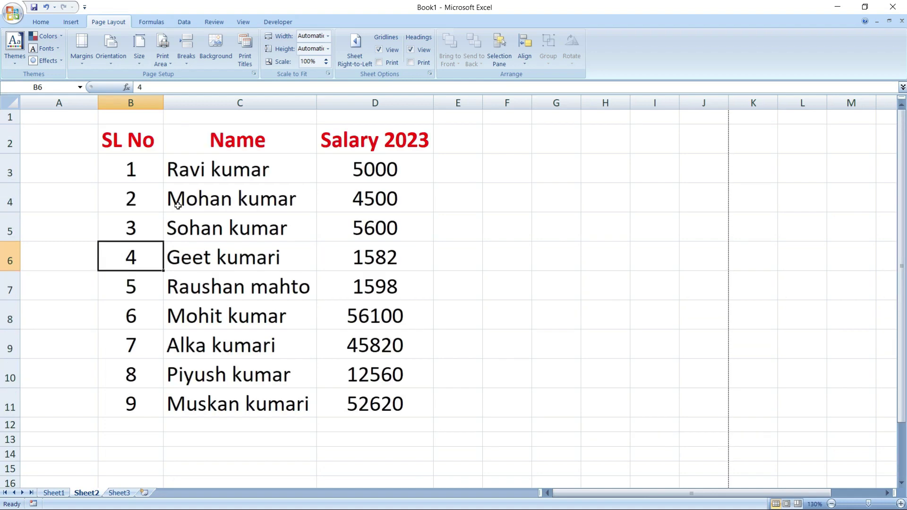
pyautogui.moveTo(137, 143)
pyautogui.mouseDown()
pyautogui.moveTo(399, 398)
pyautogui.moveTo(401, 414)
pyautogui.mouseUp()
pyautogui.hotkey('ctrl', 'c')
# Step: Paste the copied table starting at cell B66
pyautogui.scroll(-2, 415, 358)
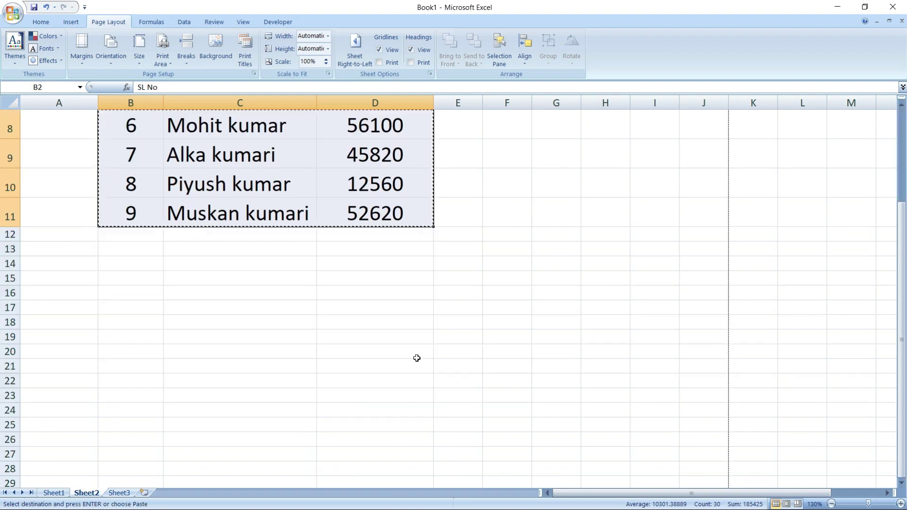
pyautogui.scroll(-7, 405, 350)
pyautogui.scroll(-7, 407, 356)
pyautogui.scroll(-2, 395, 371)
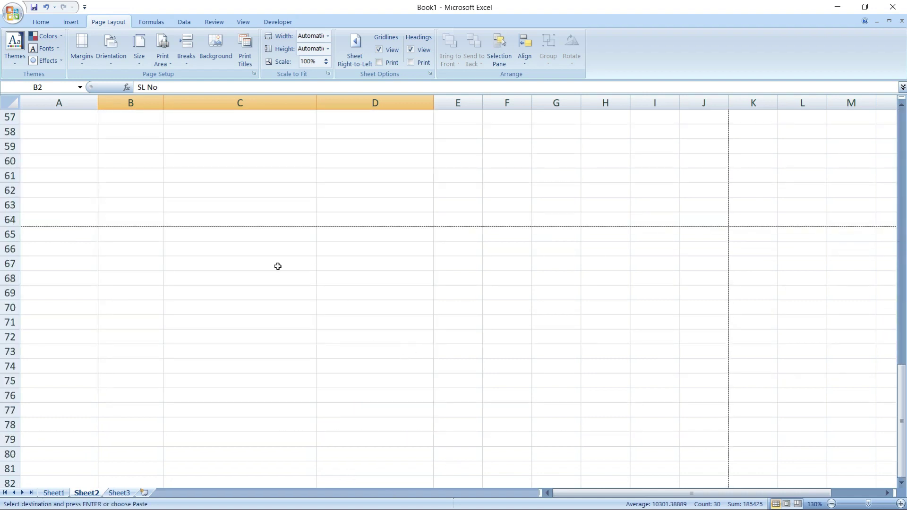
pyautogui.click(211, 250)
pyautogui.click(141, 252)
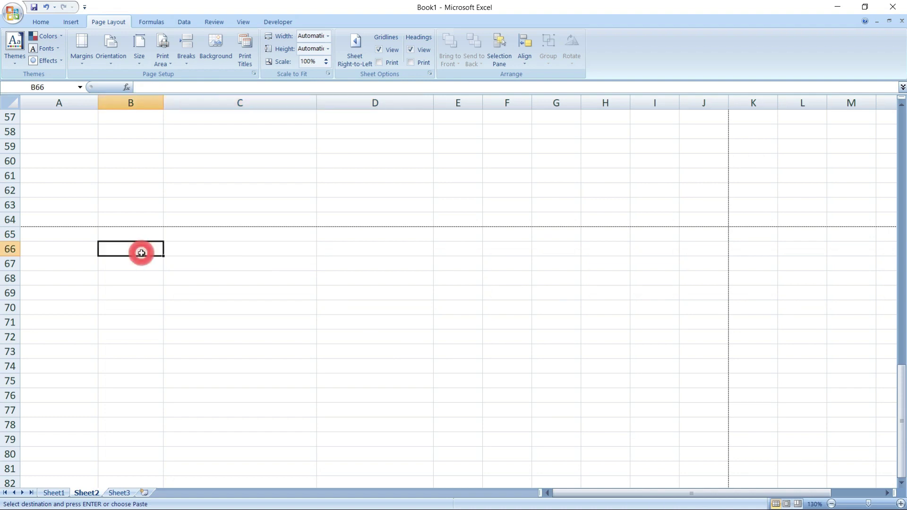
pyautogui.hotkey('ctrl', 'v')
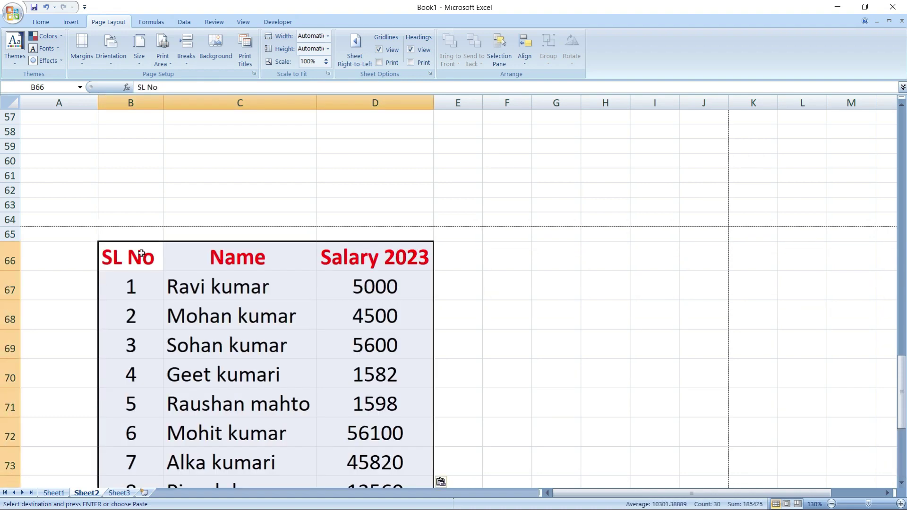
# Step: Edit empty cell E7, then finish by selecting cell C5
pyautogui.scroll(-5, 354, 342)
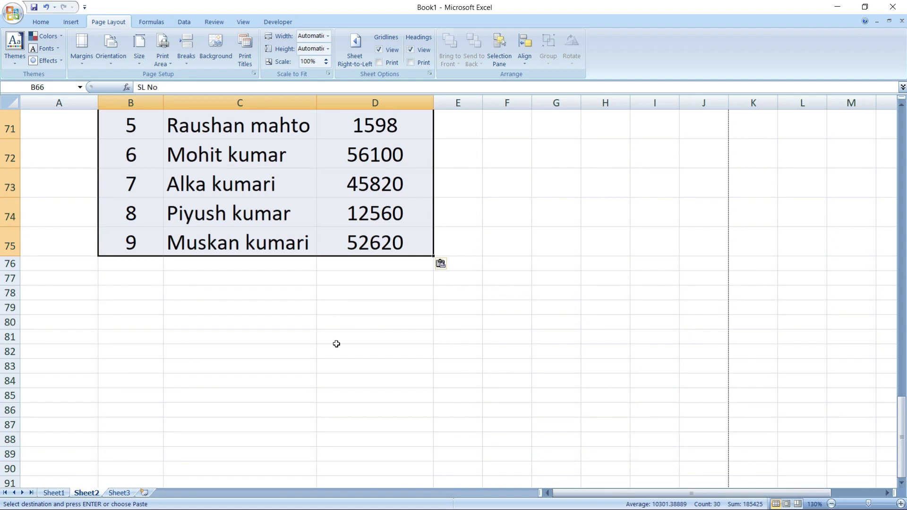
pyautogui.scroll(7, 351, 335)
pyautogui.scroll(16, 336, 347)
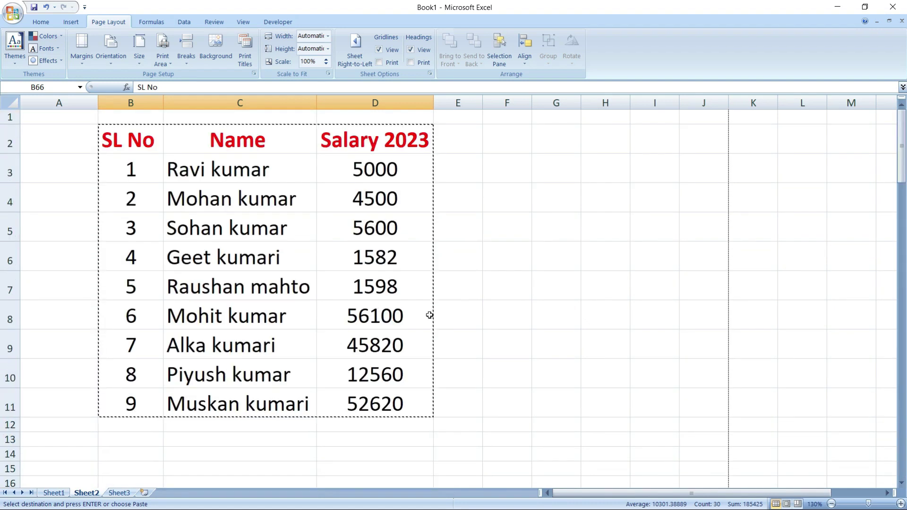
pyautogui.click(468, 291)
pyautogui.doubleClick(468, 290)
pyautogui.scroll(-12, 472, 330)
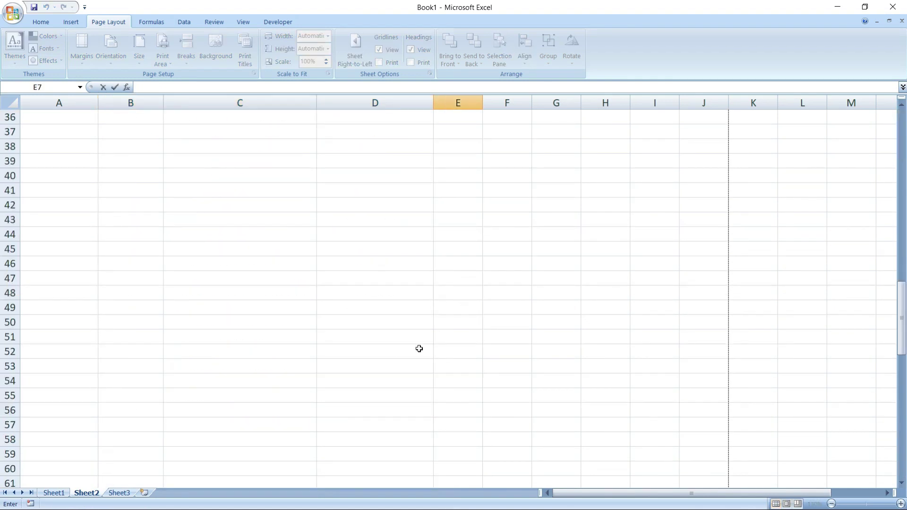
pyautogui.scroll(-12, 419, 348)
pyautogui.scroll(2, 397, 321)
pyautogui.scroll(20, 378, 302)
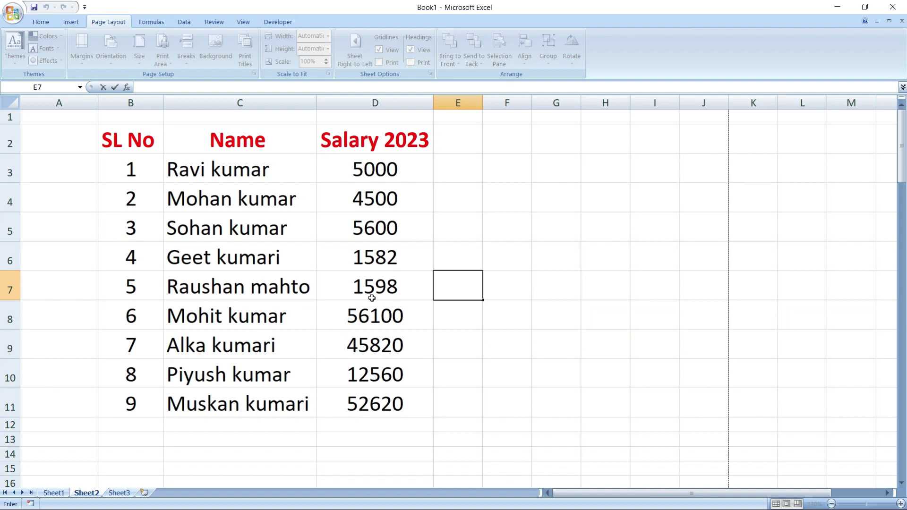
pyautogui.click(248, 237)
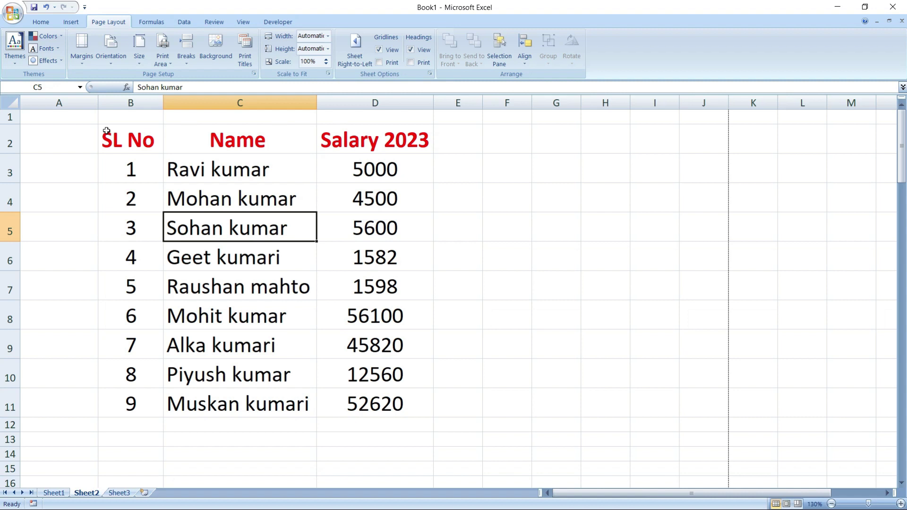
# Step: Merge and centre A1:I1 and make row 1 taller for a title
pyautogui.click(64, 120)
pyautogui.moveTo(85, 120); pyautogui.dragTo(630, 112)
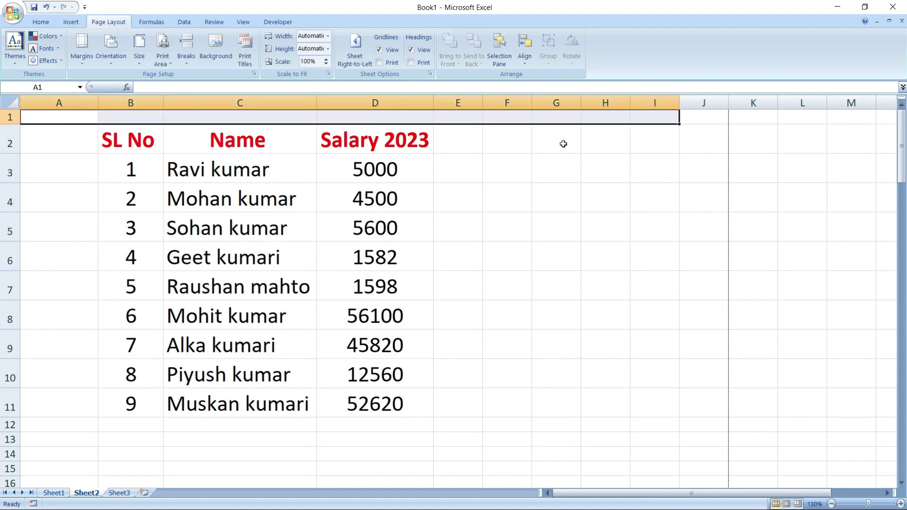
pyautogui.click(48, 24)
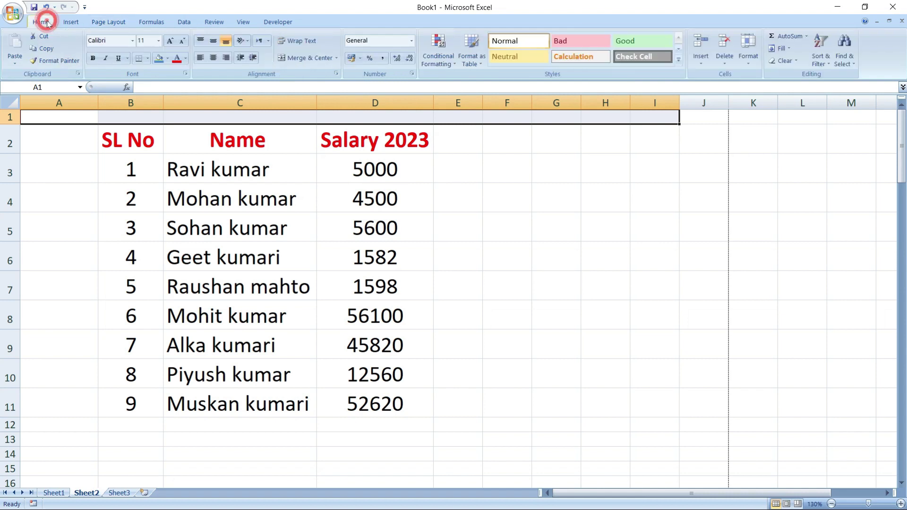
pyautogui.click(316, 62)
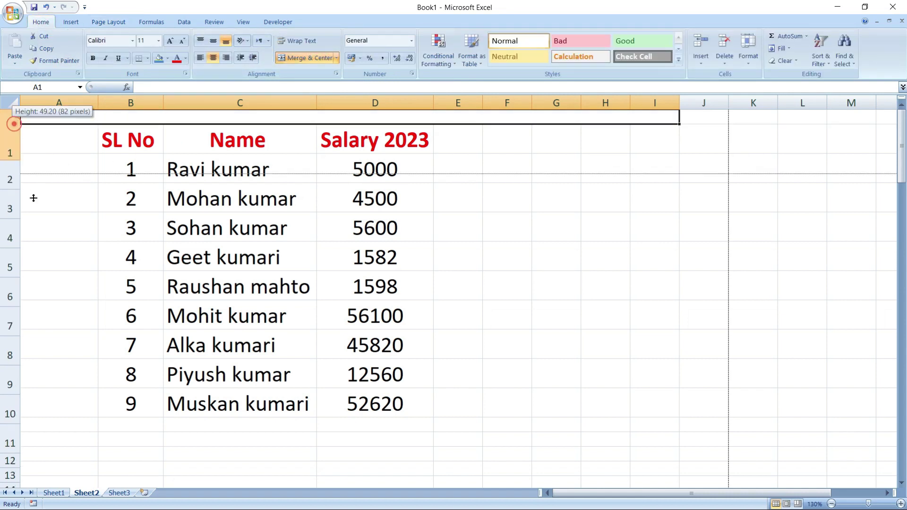
pyautogui.moveTo(12, 123); pyautogui.dragTo(12, 173)
# Step: Enter the title 'dsi computer' and format it 48 point bold
pyautogui.doubleClick(188, 145)
pyautogui.write('dsi computer')
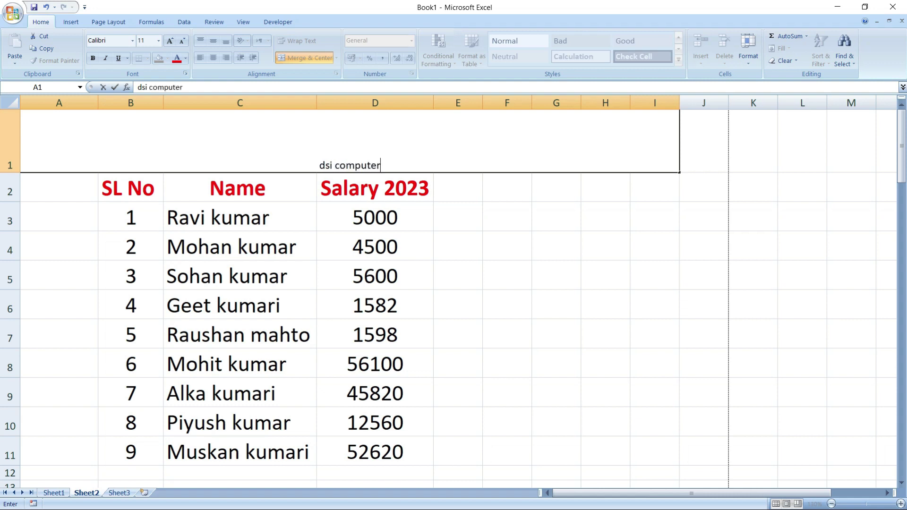
pyautogui.click(411, 166)
pyautogui.click(390, 150)
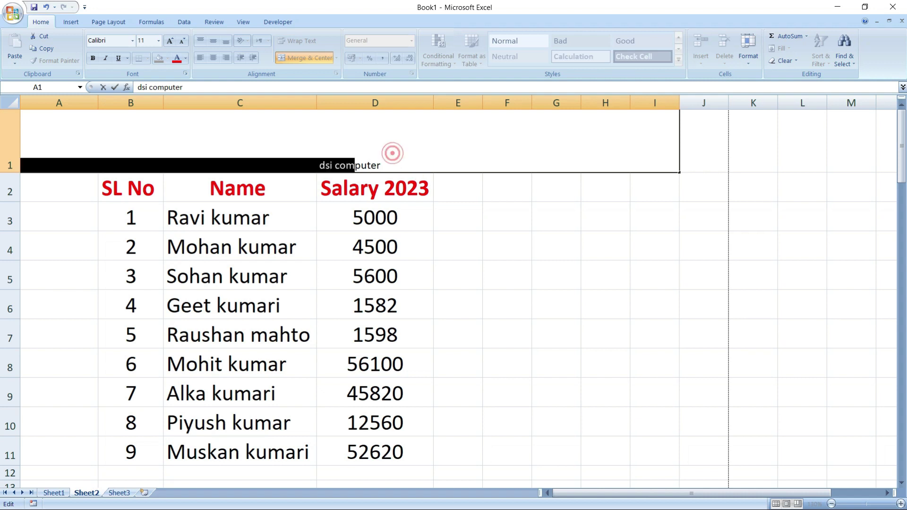
pyautogui.hotkey('shift', 'Home')
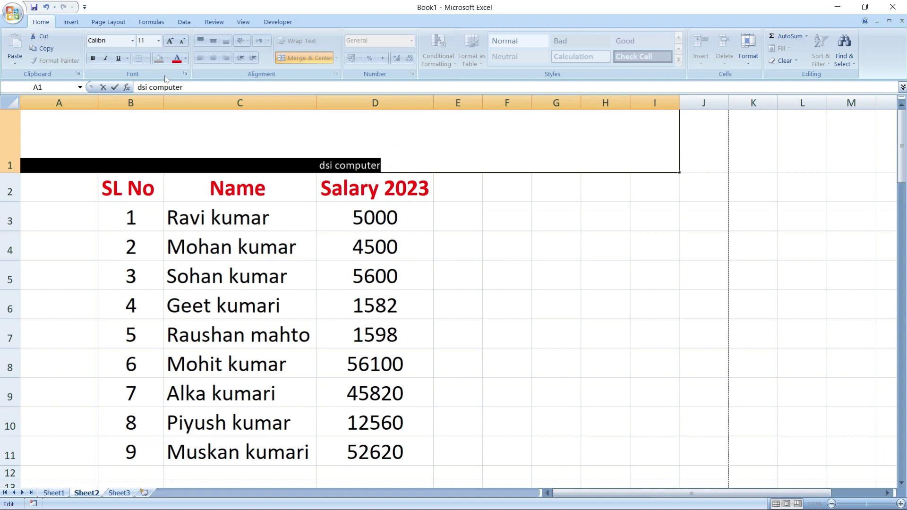
pyautogui.click(158, 41)
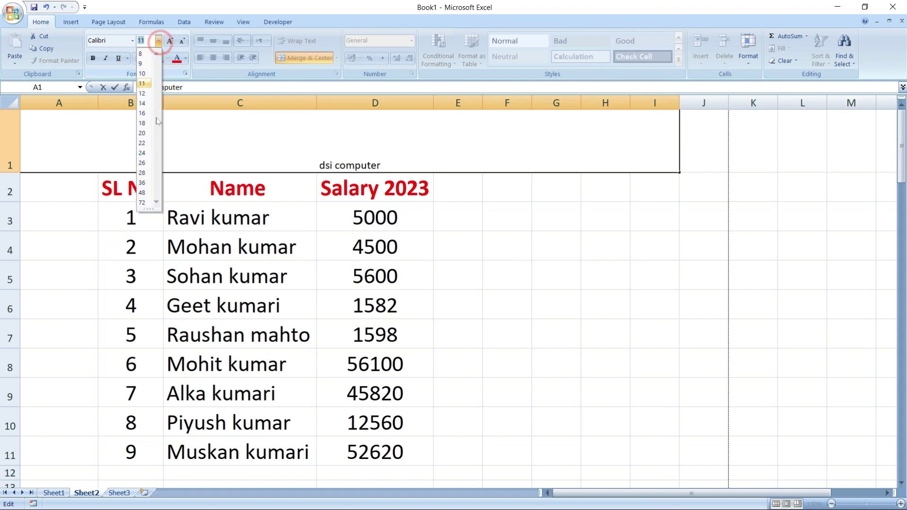
pyautogui.click(142, 192)
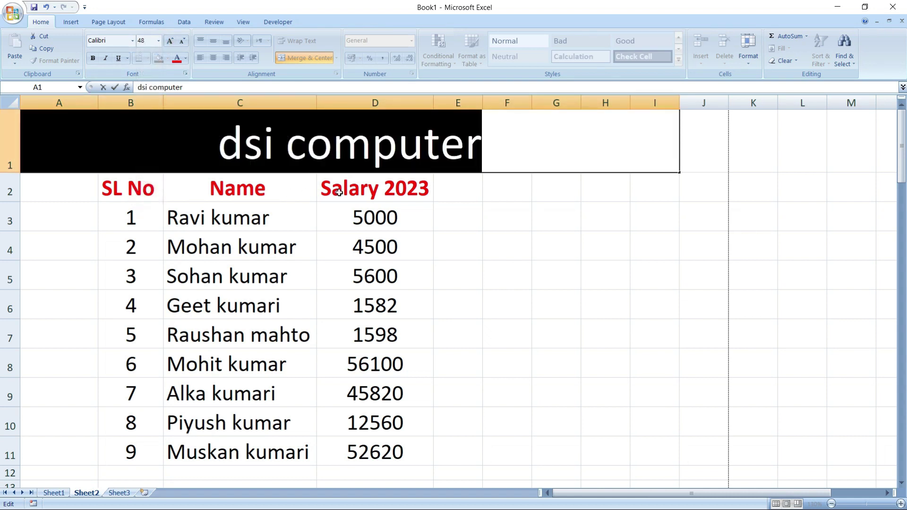
pyautogui.click(92, 58)
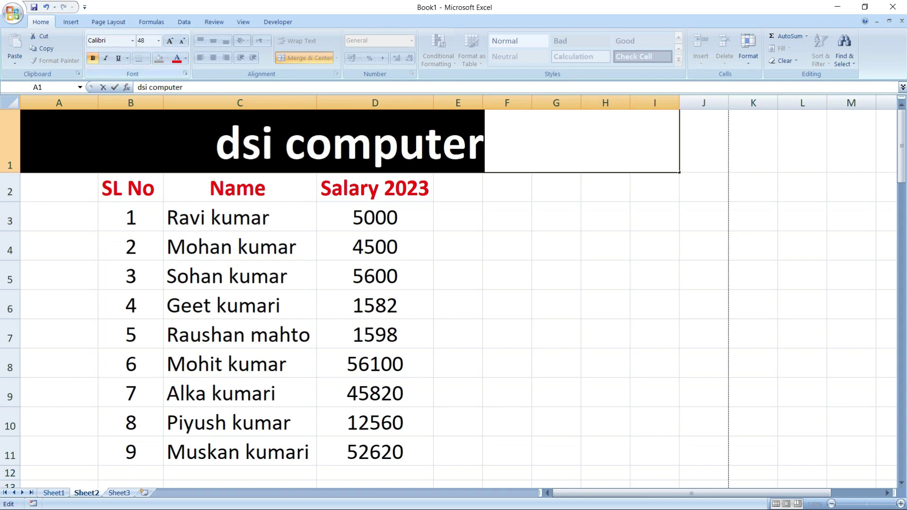
# Step: Colour the 'dsi computer' title red, then deselect it and scroll to check the sheet
pyautogui.click(176, 58)
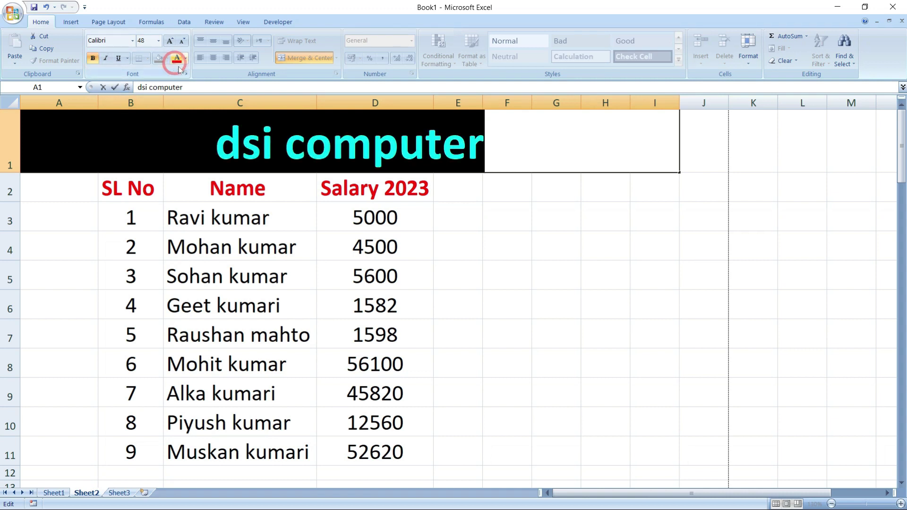
pyautogui.click(442, 246)
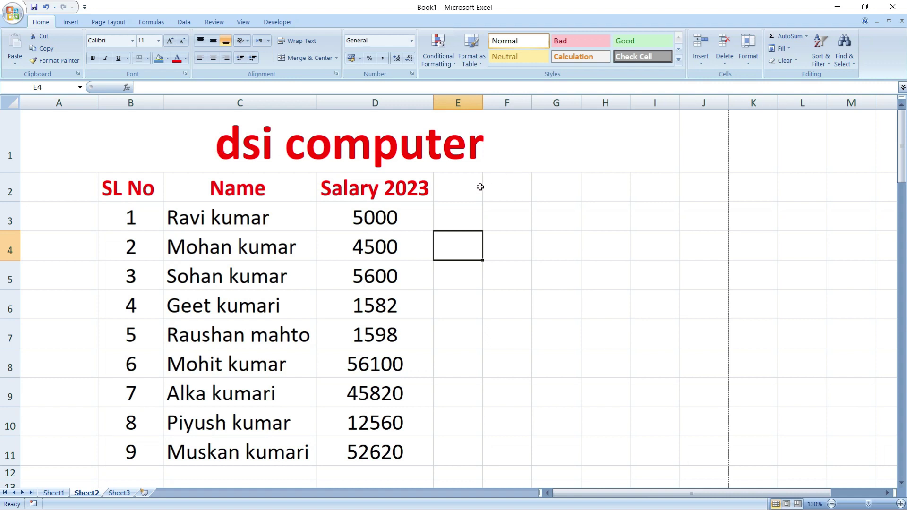
pyautogui.click(369, 154)
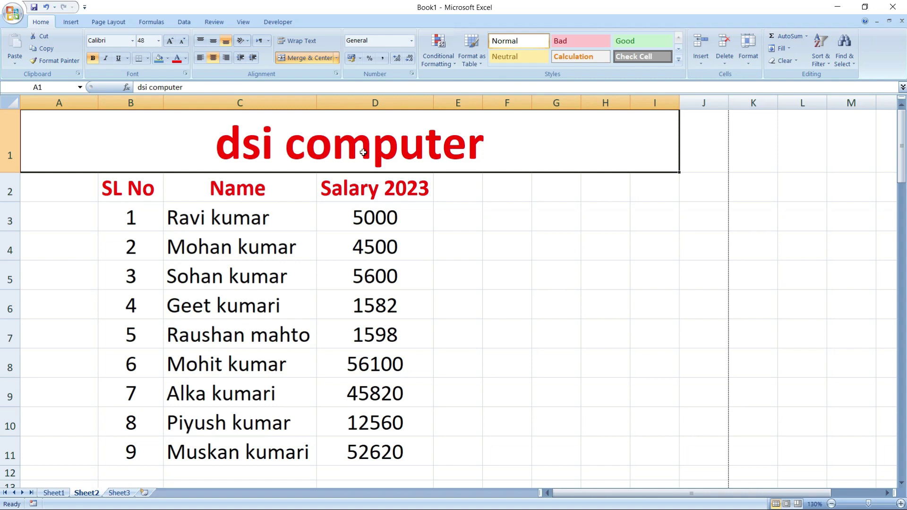
pyautogui.click(463, 229)
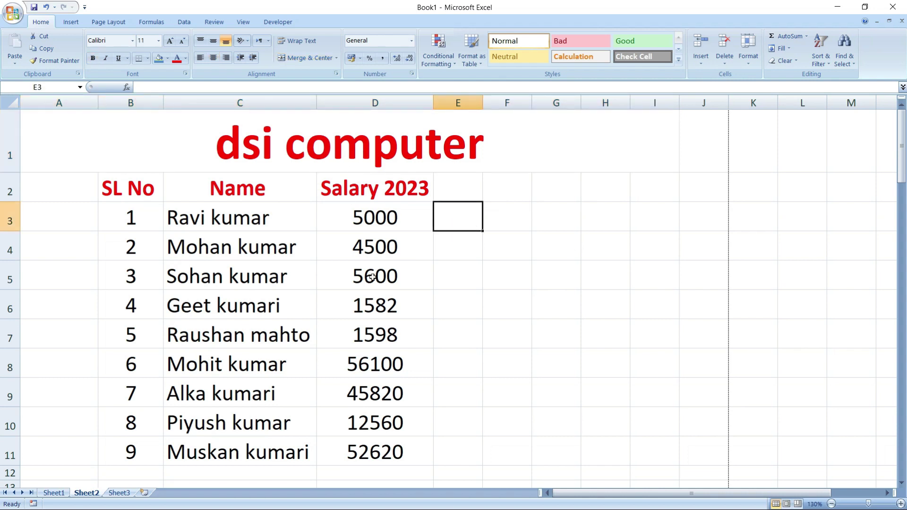
pyautogui.scroll(-5, 372, 276)
pyautogui.scroll(-12, 361, 283)
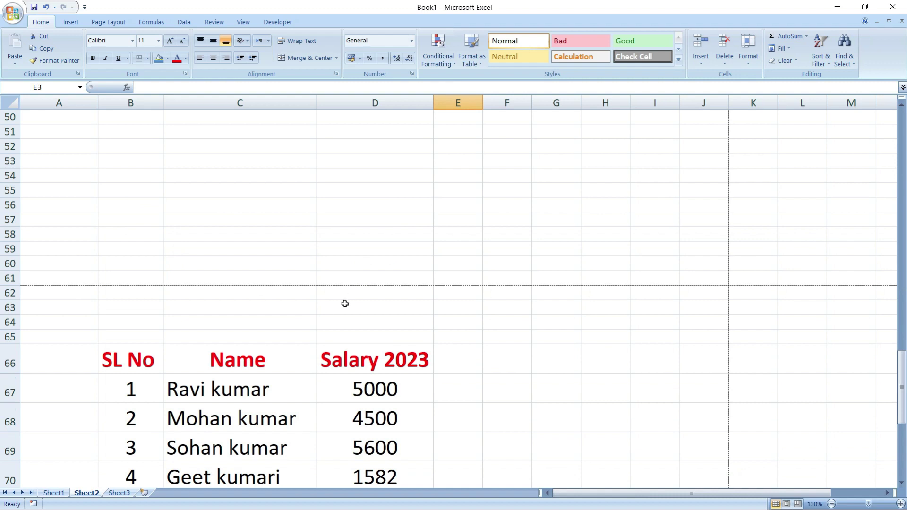
pyautogui.scroll(7, 343, 305)
pyautogui.scroll(9, 344, 304)
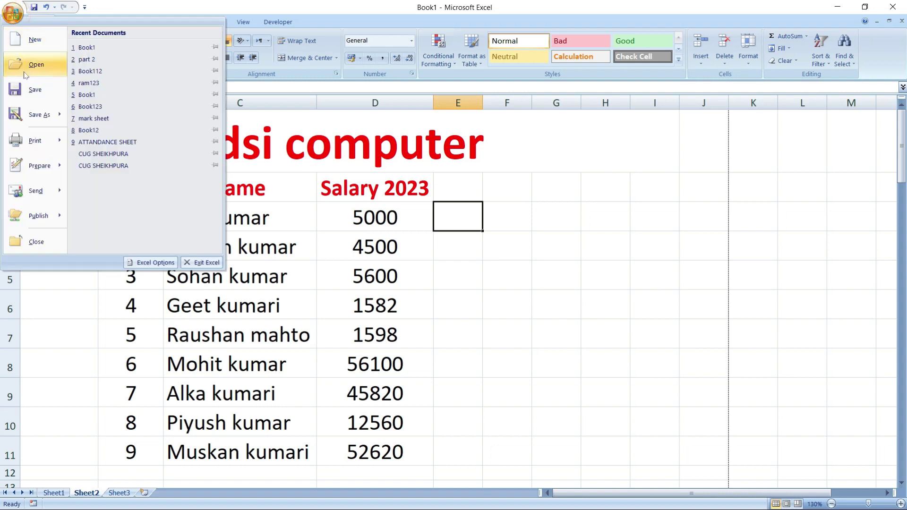
pyautogui.moveTo(35, 140)
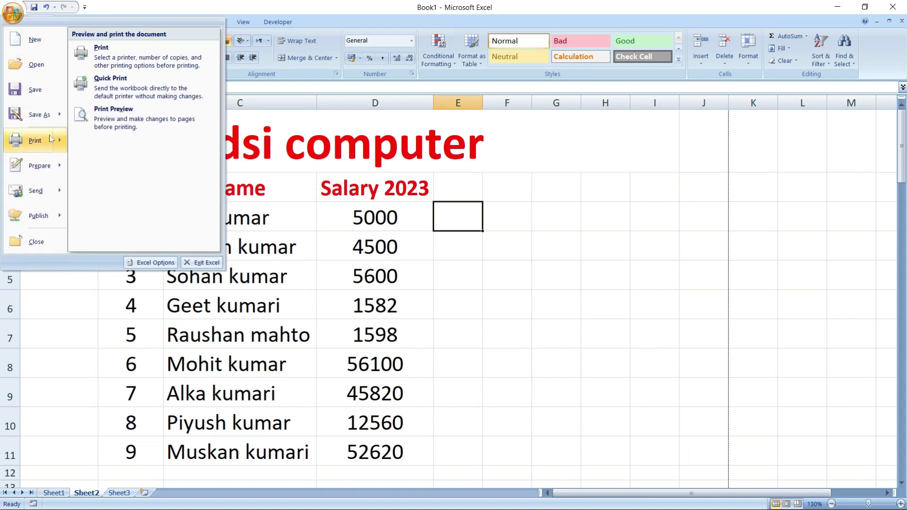
# Step: Open Print Preview of the salary sheet and scroll through the page
pyautogui.click(110, 116)
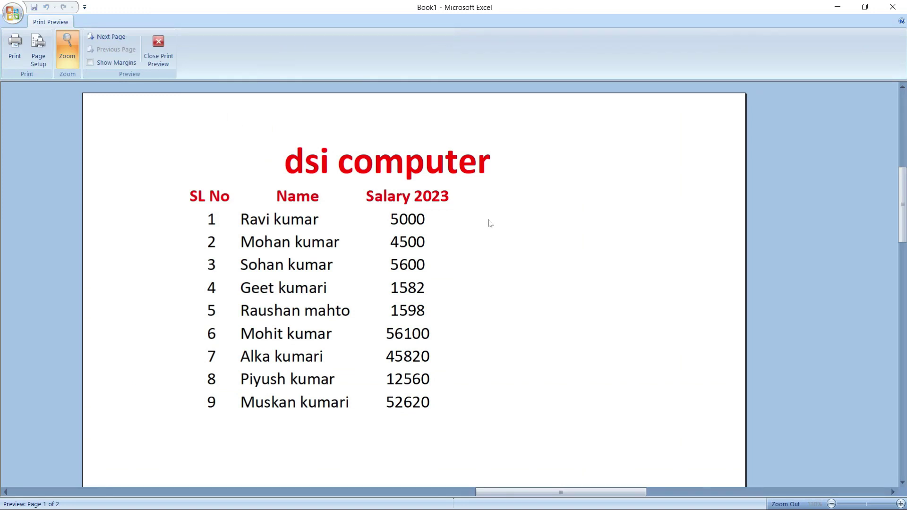
pyautogui.scroll(-2, 383, 221)
pyautogui.scroll(-5, 382, 226)
pyautogui.scroll(-3, 382, 227)
pyautogui.scroll(-3, 382, 229)
pyautogui.scroll(-2, 382, 230)
pyautogui.scroll(3, 381, 229)
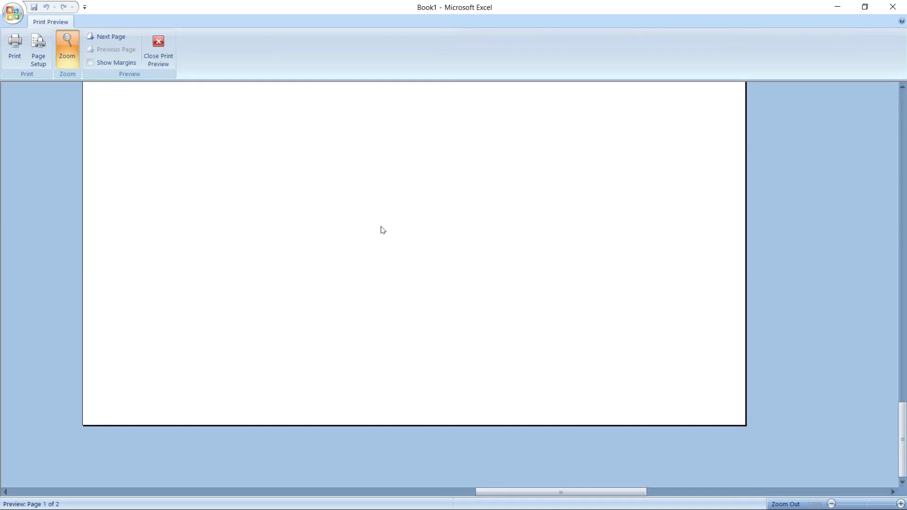
pyautogui.scroll(5, 381, 229)
pyautogui.scroll(5, 383, 225)
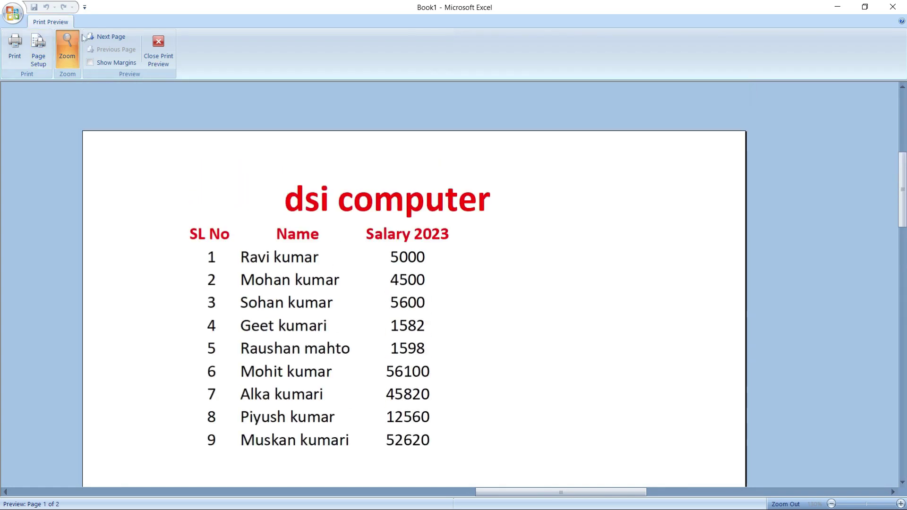
# Step: Compare pages 1 and 2, seeing page 2 lacks the title, then close the preview
pyautogui.click(104, 38)
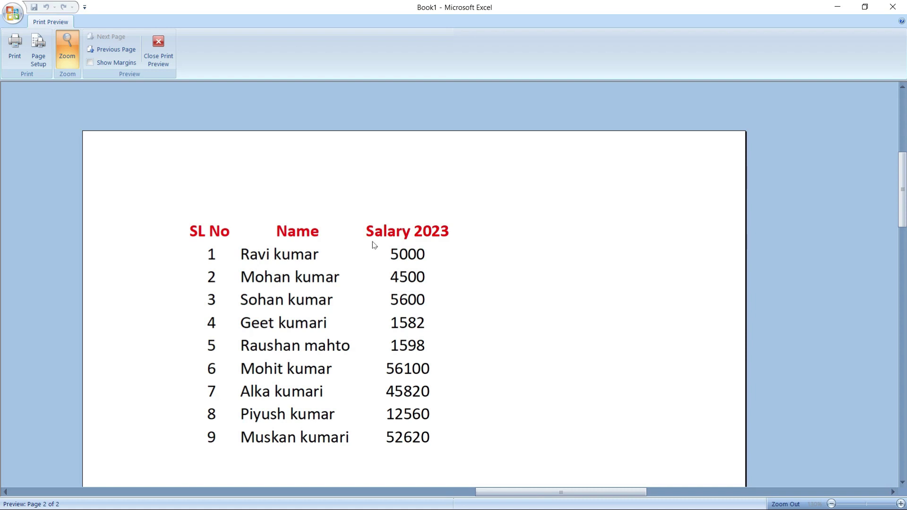
pyautogui.click(97, 51)
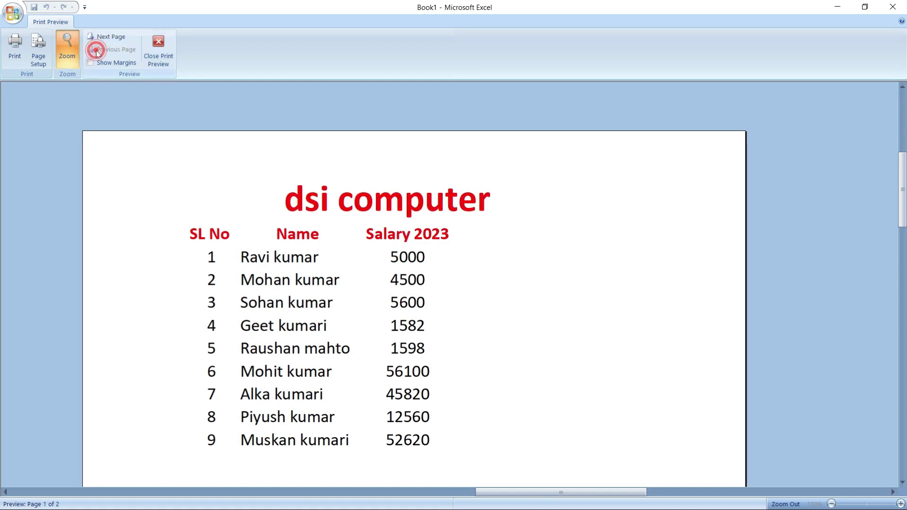
pyautogui.click(109, 37)
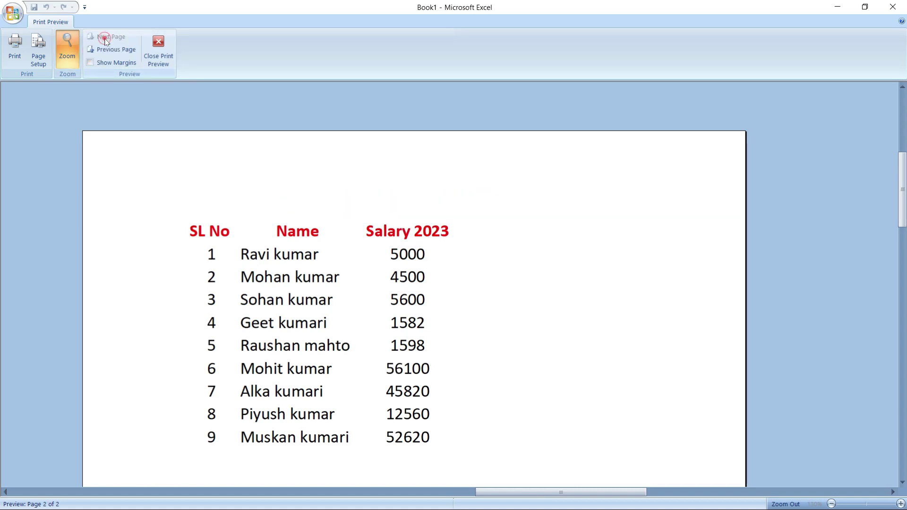
pyautogui.click(157, 49)
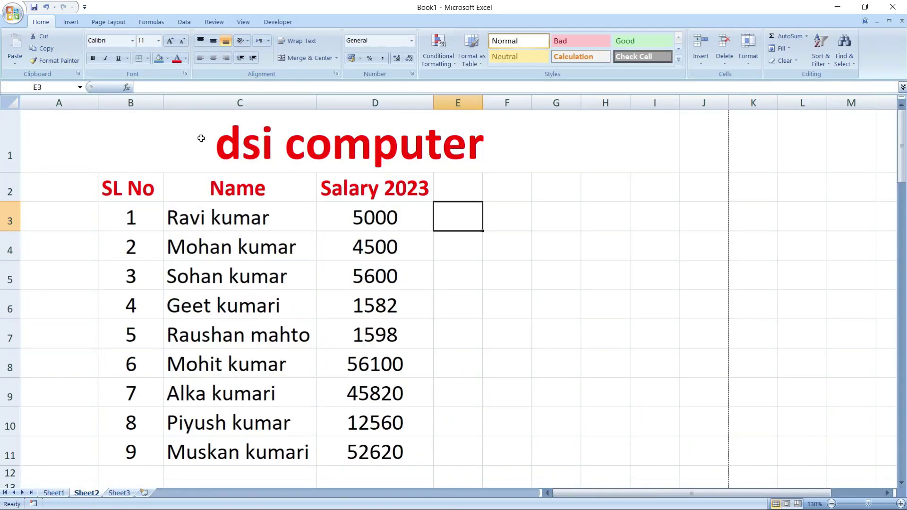
# Step: In Print Titles, try picking columns A through I to repeat at left
pyautogui.click(122, 23)
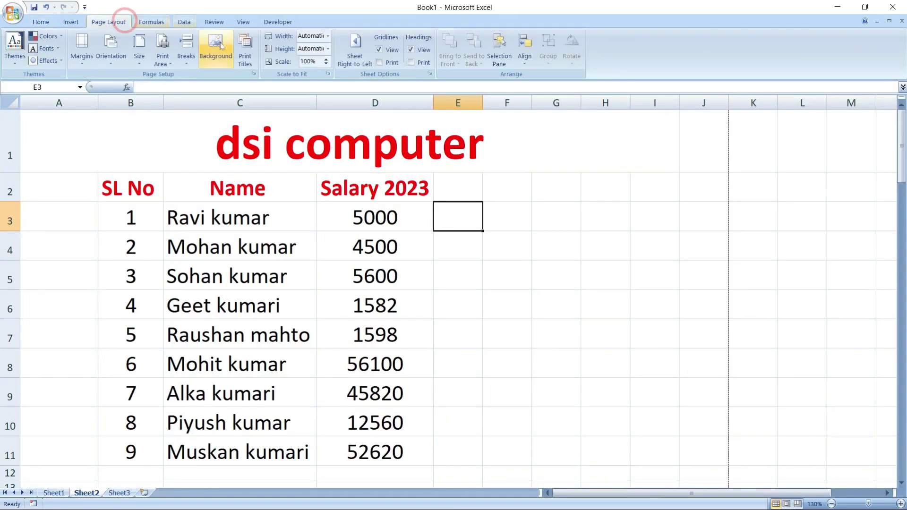
pyautogui.click(253, 53)
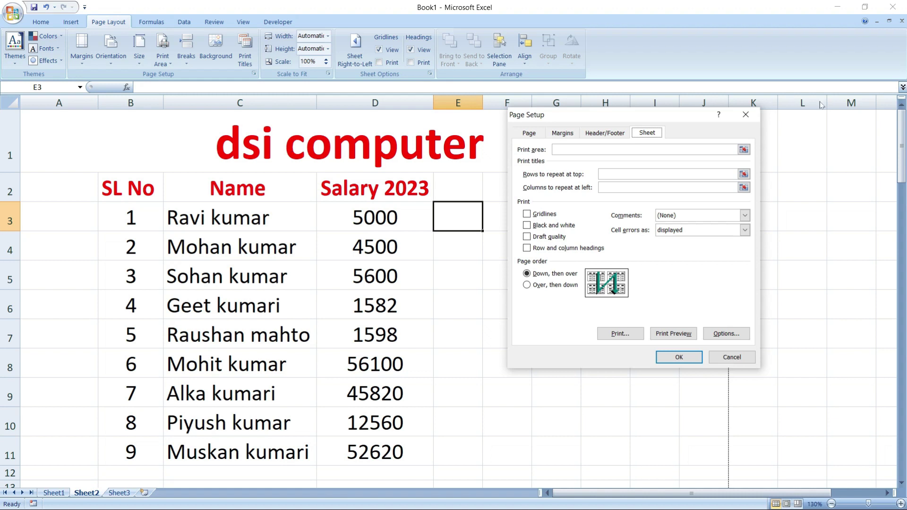
pyautogui.click(606, 187)
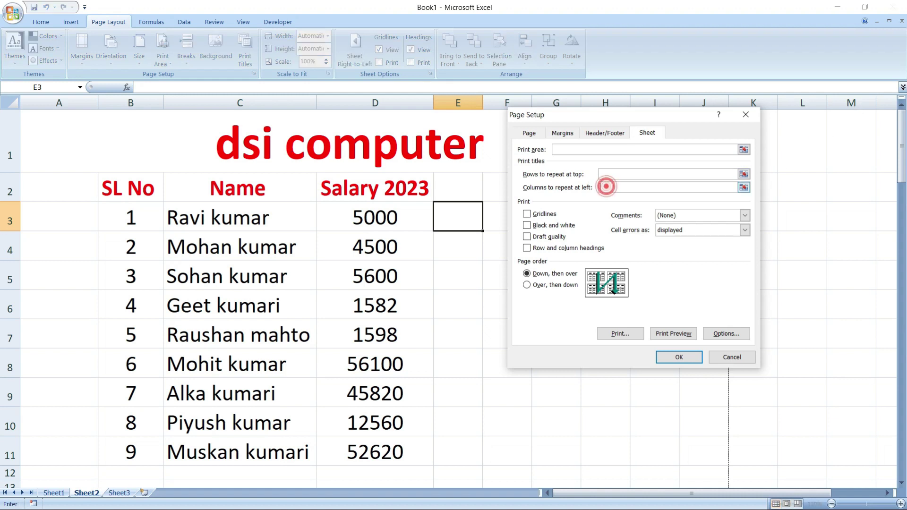
pyautogui.click(744, 188)
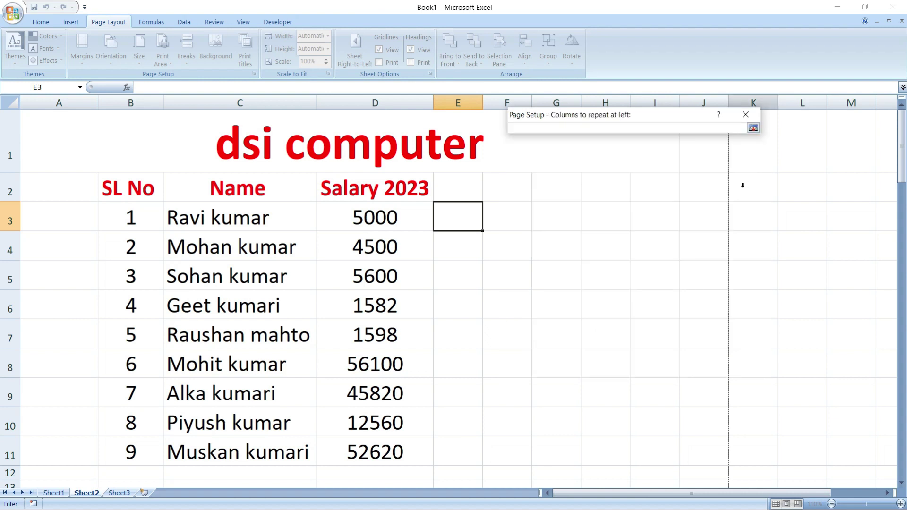
pyautogui.click(9, 143)
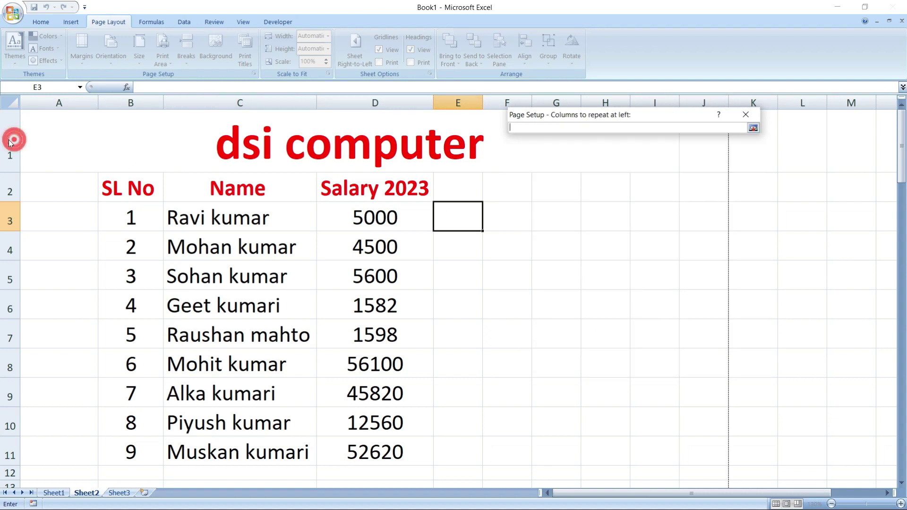
pyautogui.click(14, 146)
pyautogui.click(19, 153)
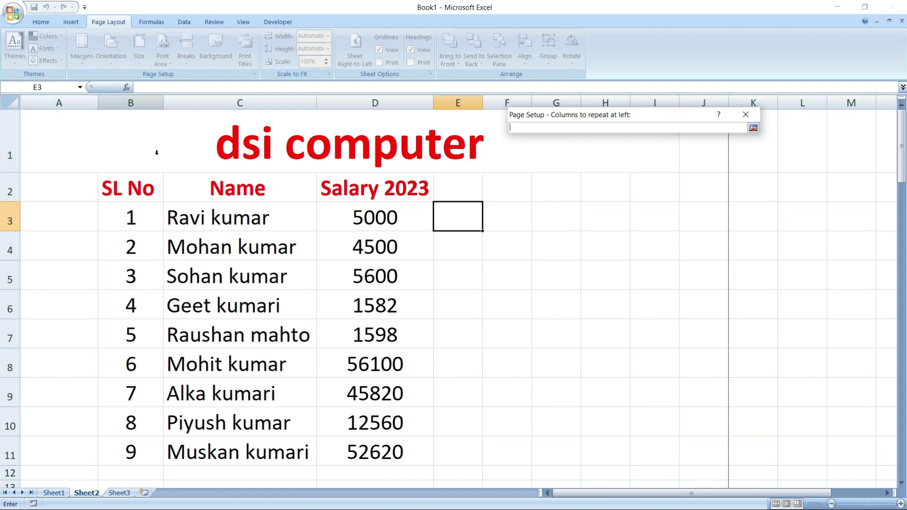
pyautogui.moveTo(156, 153); pyautogui.dragTo(657, 151)
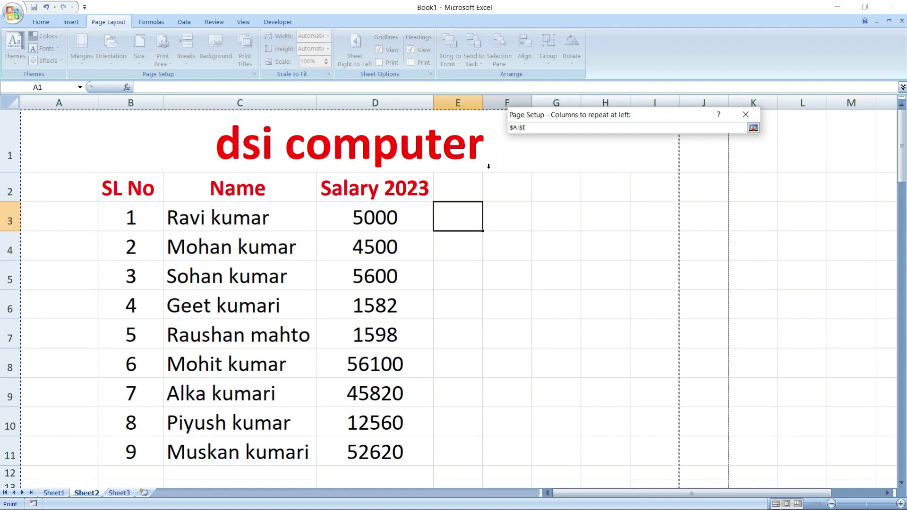
pyautogui.click(751, 128)
pyautogui.click(623, 188)
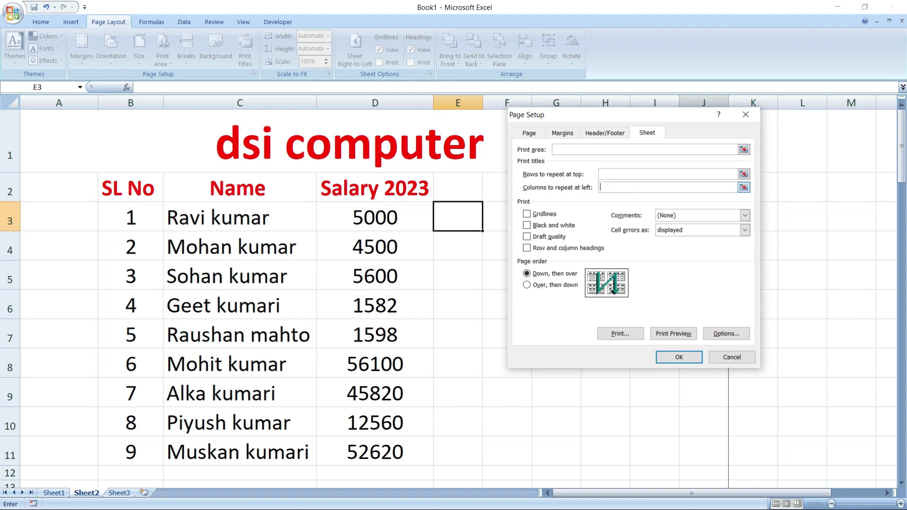
# Step: Set Rows to repeat at top to $1:$1 and apply it
pyautogui.click(627, 174)
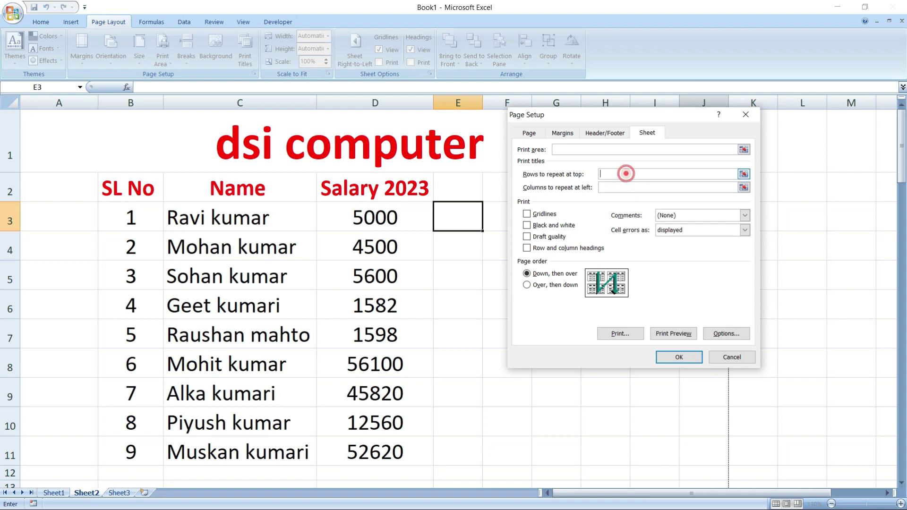
pyautogui.click(743, 175)
pyautogui.click(7, 135)
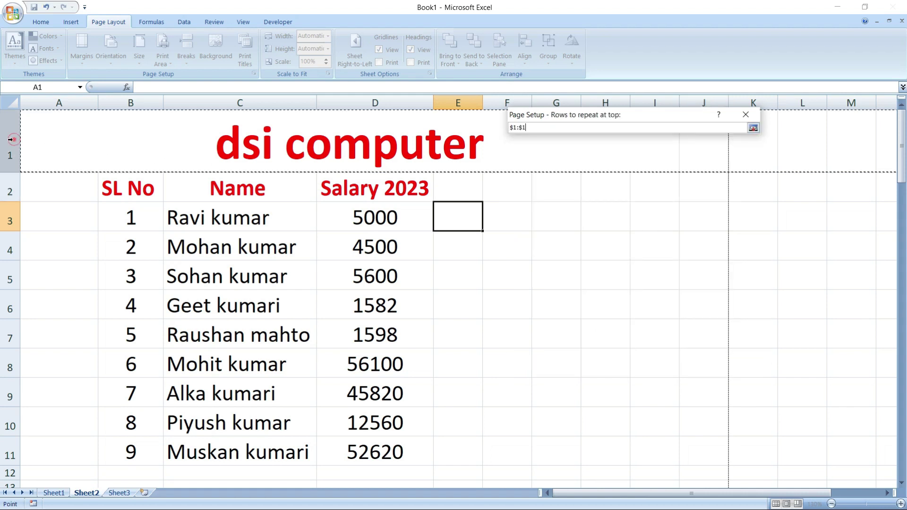
pyautogui.click(753, 127)
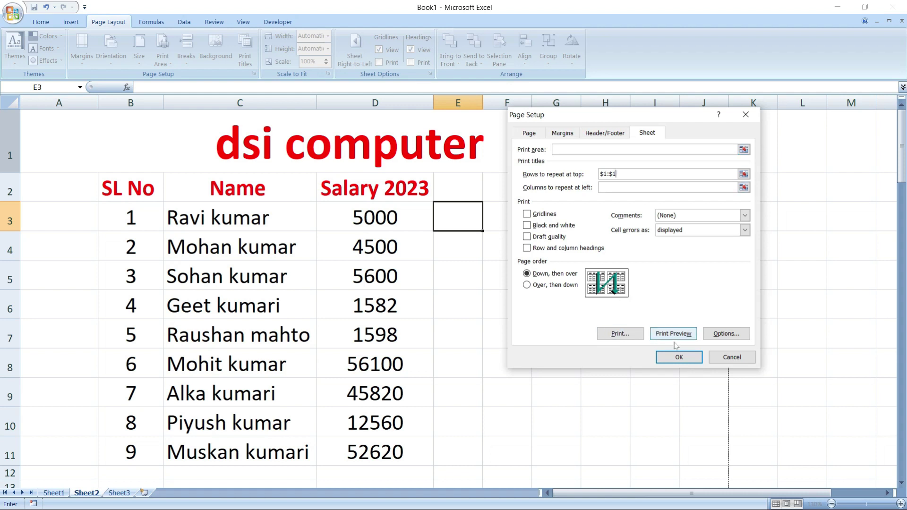
pyautogui.click(678, 358)
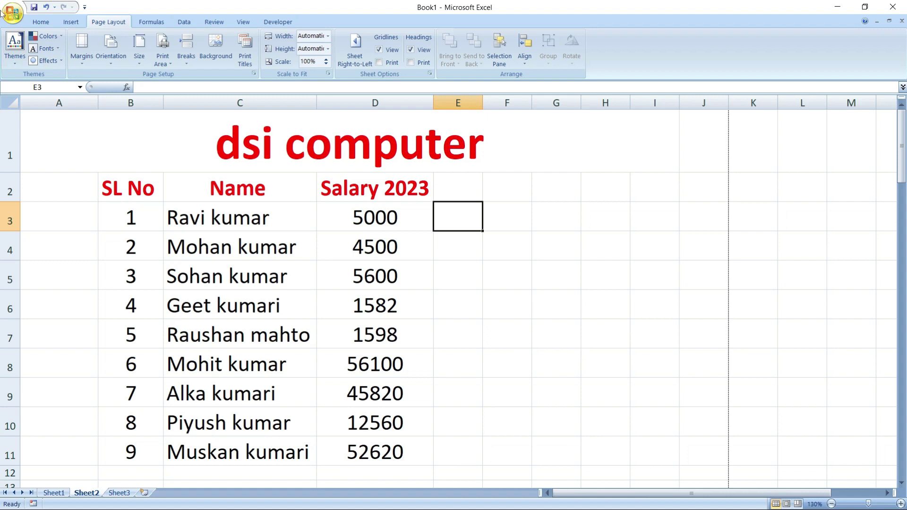
# Step: Preview the printout, confirm page 2 now shows the 'dsi computer' title, then close the preview
pyautogui.click(10, 18)
pyautogui.moveTo(35, 140)
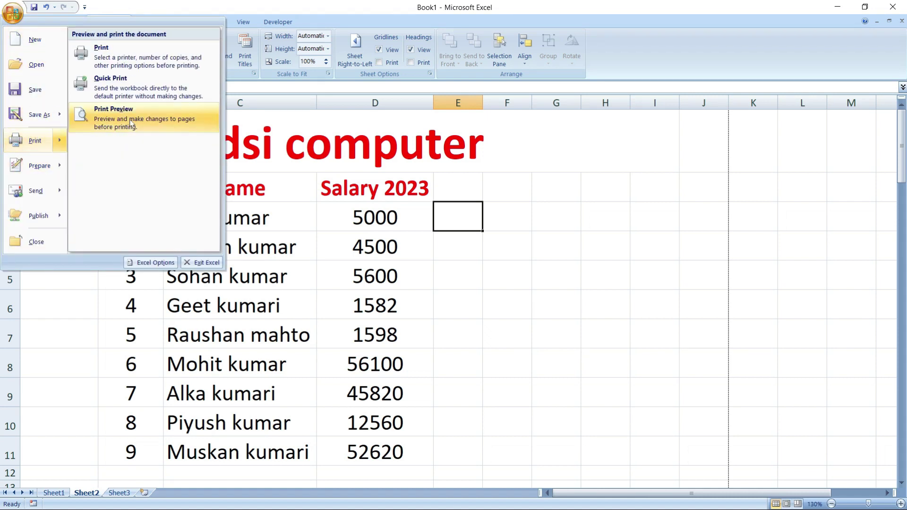
pyautogui.click(131, 124)
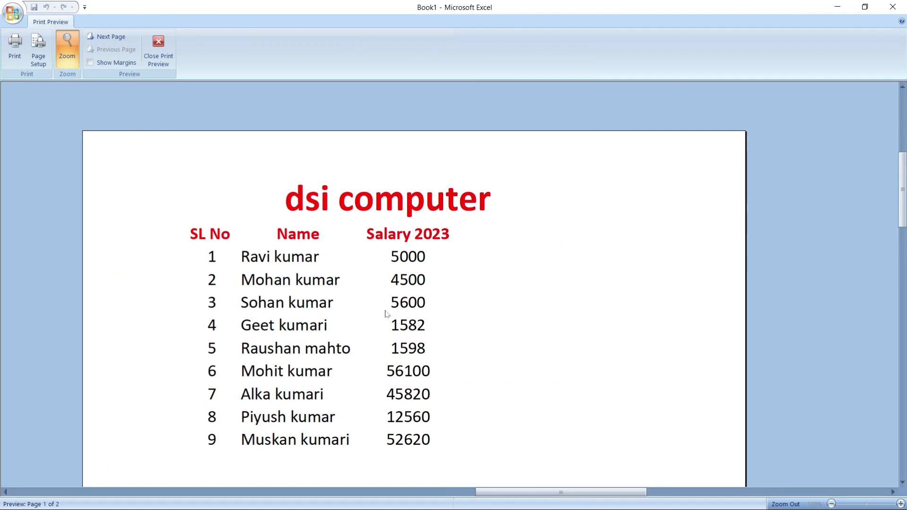
pyautogui.scroll(-5, 386, 314)
pyautogui.scroll(4, 372, 317)
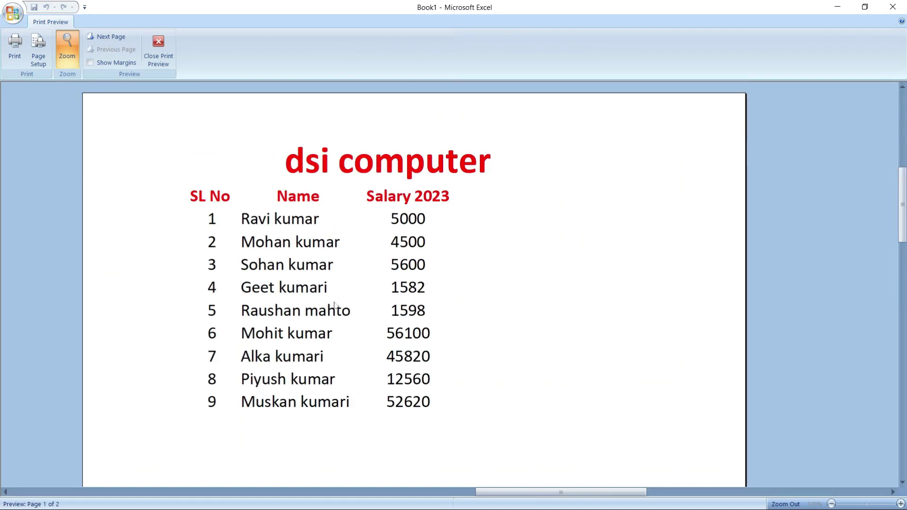
pyautogui.click(107, 38)
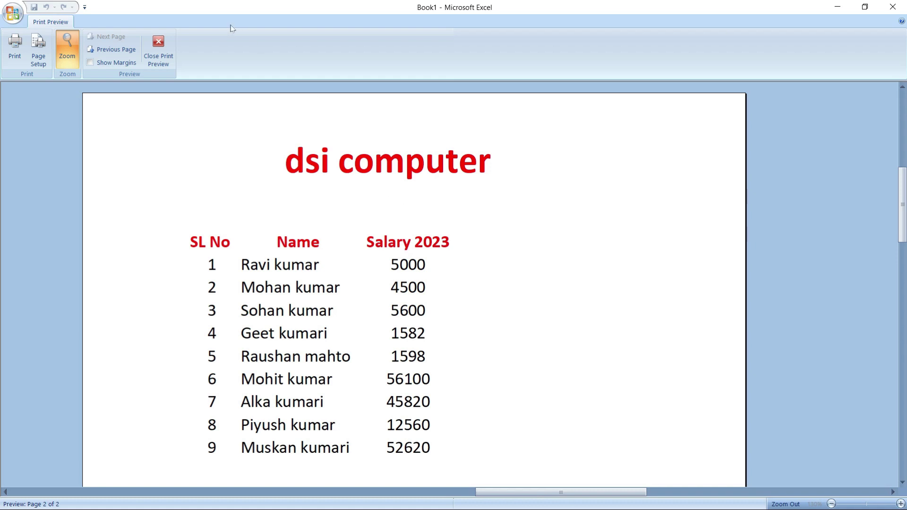
pyautogui.click(159, 48)
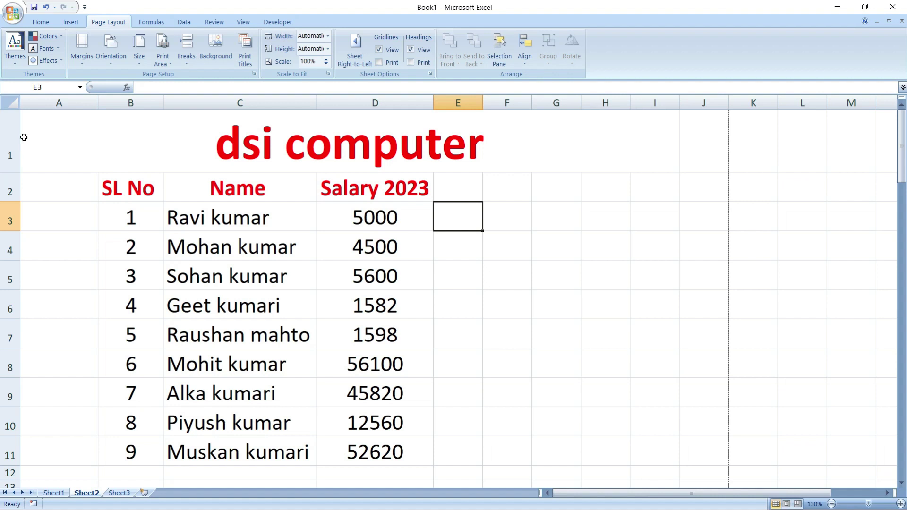
# Step: Fit the sheet to 2 pages wide, then select rows 61–62 at the page break
pyautogui.click(9, 134)
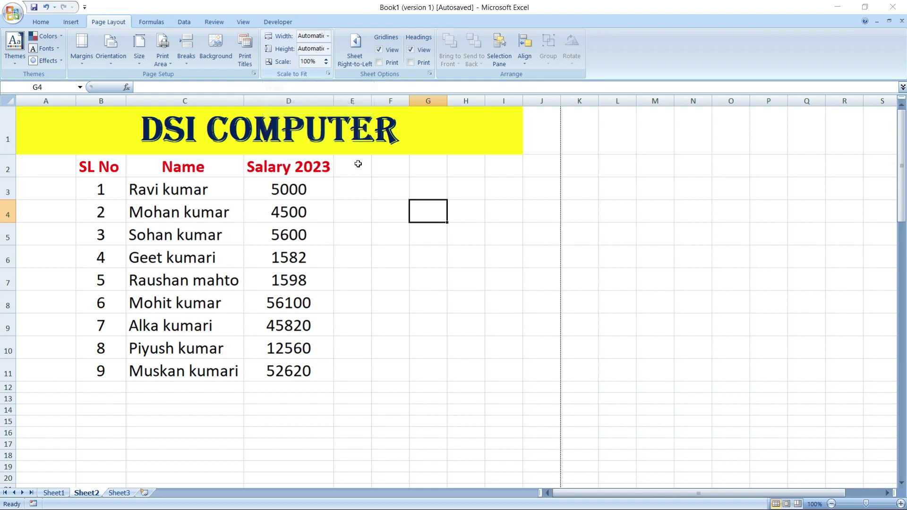
pyautogui.click(327, 37)
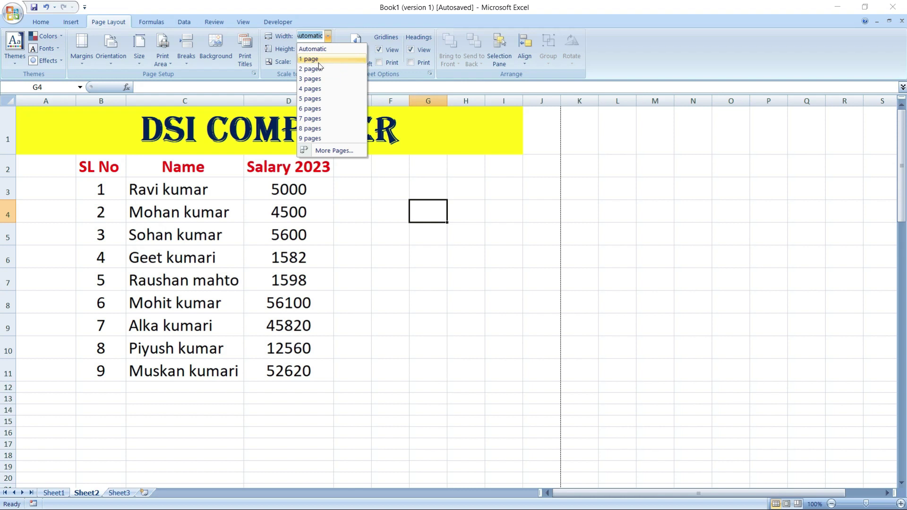
pyautogui.click(317, 71)
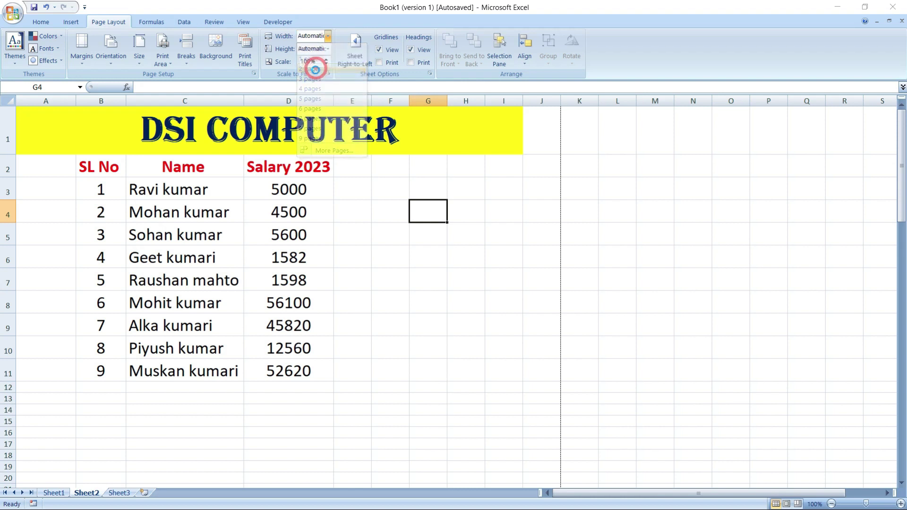
pyautogui.scroll(-6, 517, 237)
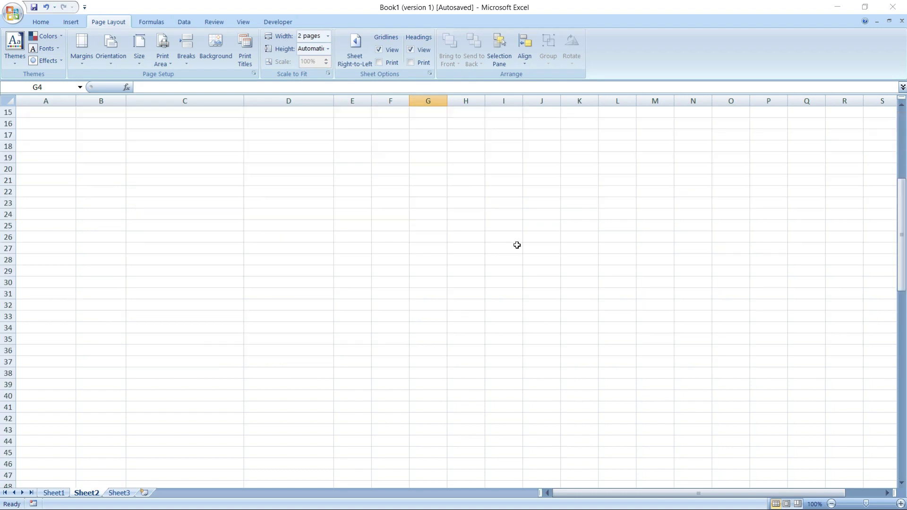
pyautogui.scroll(-8, 516, 245)
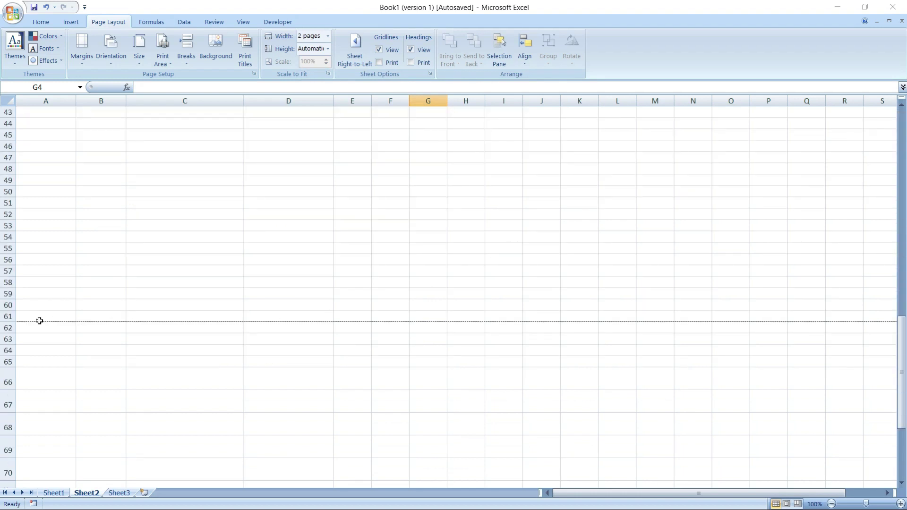
pyautogui.moveTo(39, 321); pyautogui.dragTo(59, 328)
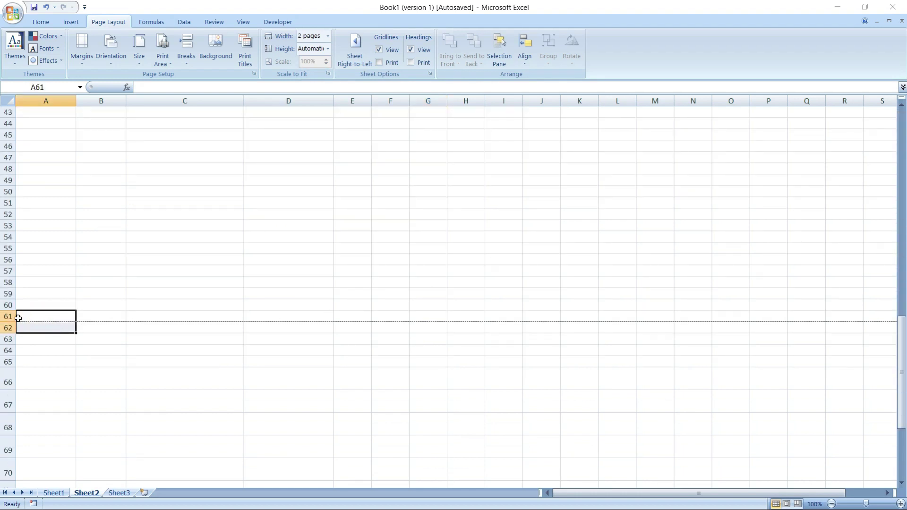
pyautogui.moveTo(8, 317); pyautogui.dragTo(8, 328)
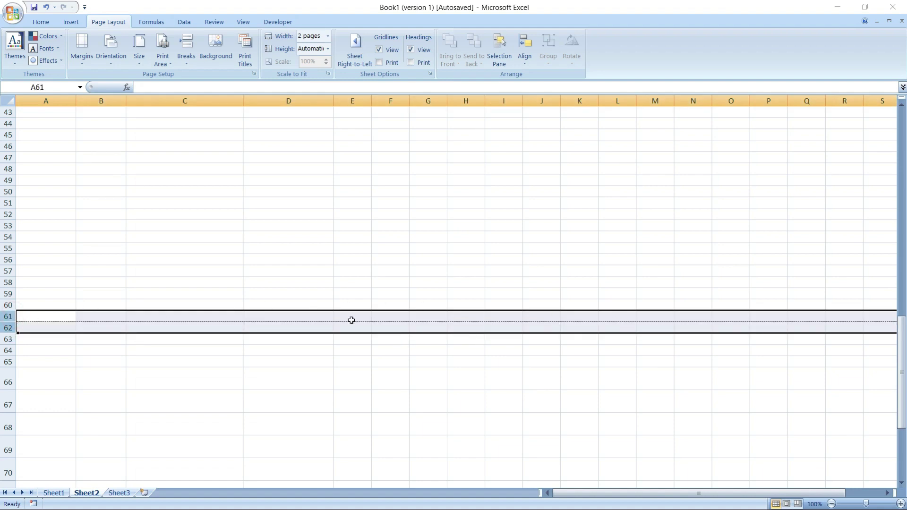
pyautogui.scroll(14, 351, 320)
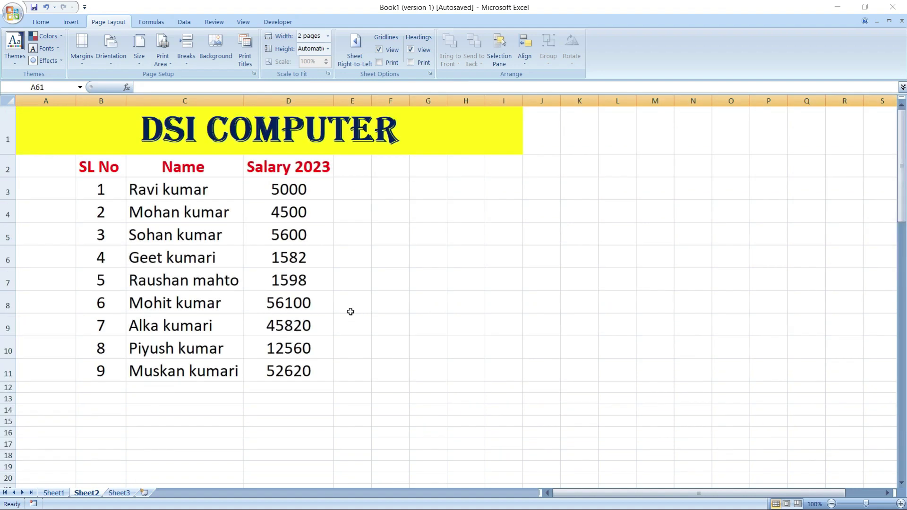
# Step: Reset width to Automatic, try 1 page tall, then set height back to Automatic
pyautogui.click(329, 37)
pyautogui.click(329, 37)
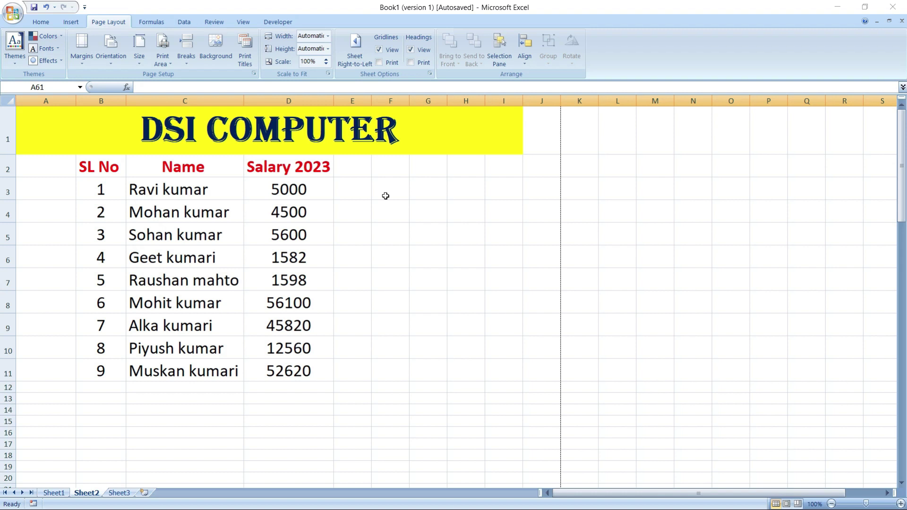
pyautogui.click(328, 49)
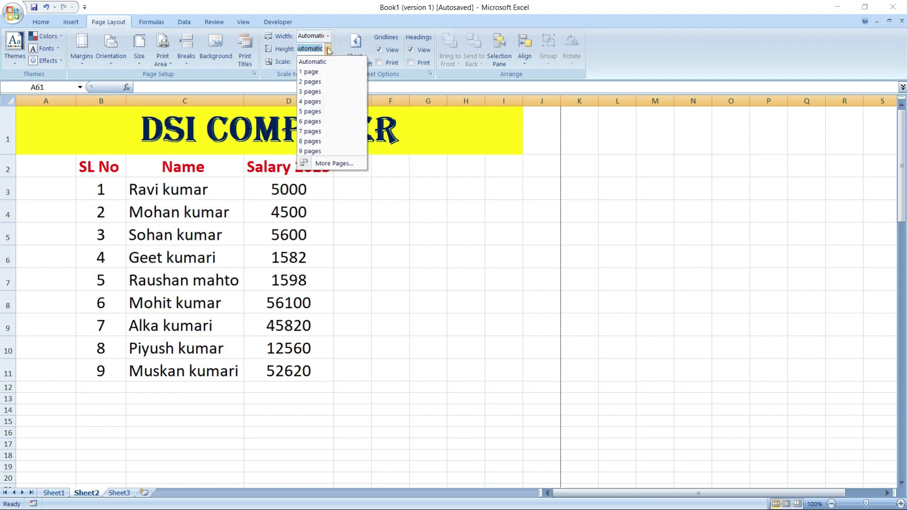
pyautogui.click(315, 72)
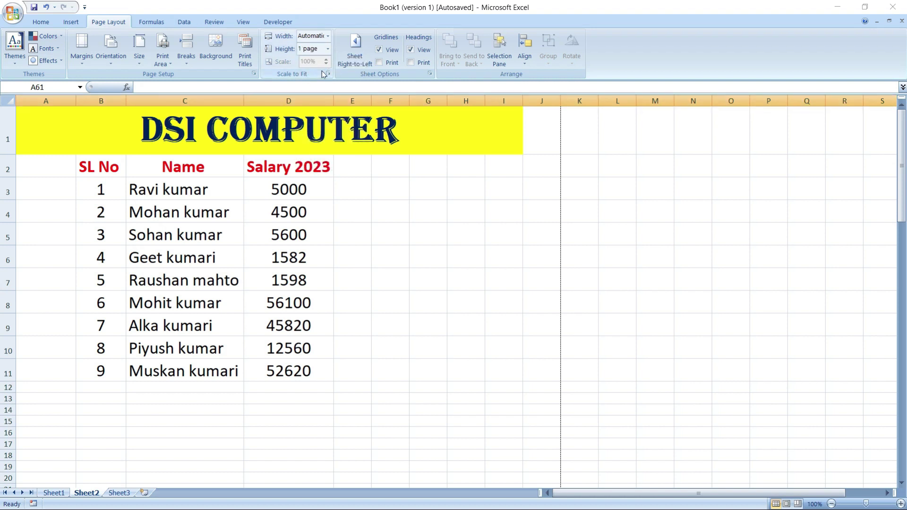
pyautogui.click(327, 48)
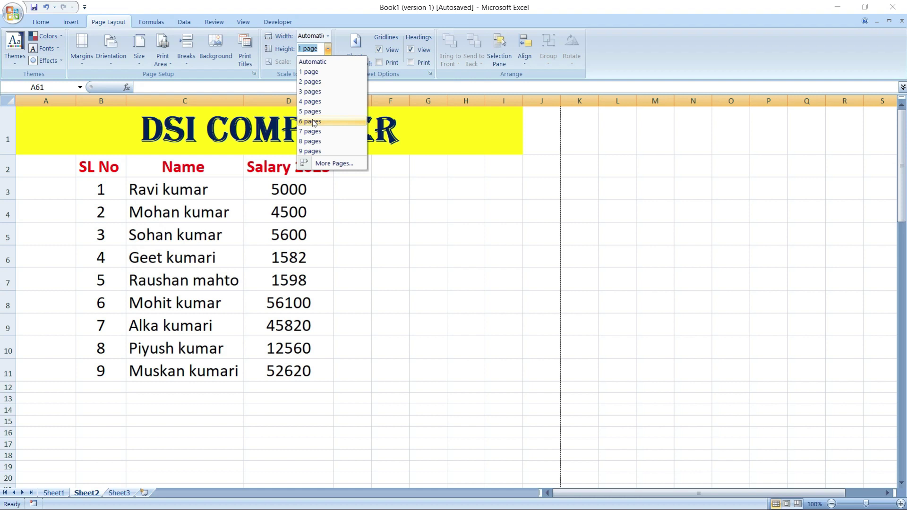
pyautogui.click(337, 62)
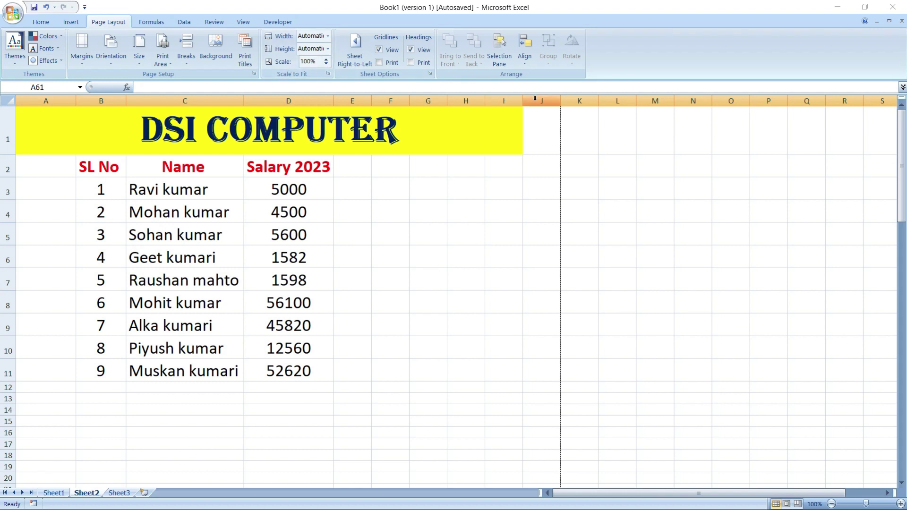
pyautogui.moveTo(538, 101); pyautogui.dragTo(567, 112)
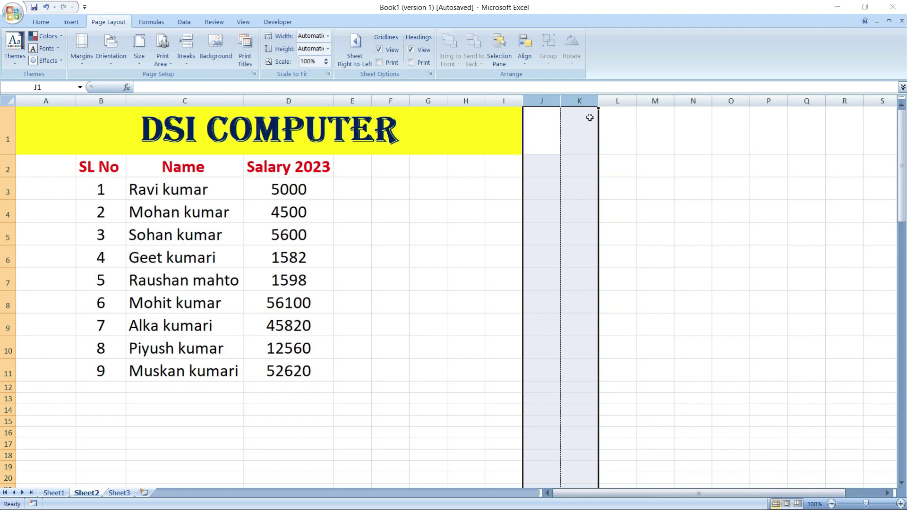
pyautogui.click(325, 66)
pyautogui.click(328, 63)
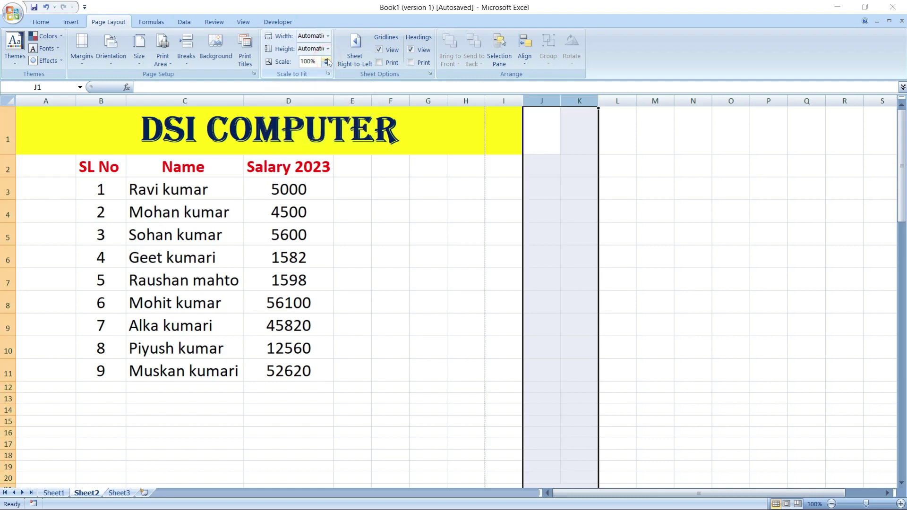
pyautogui.click(326, 59)
pyautogui.click(326, 59)
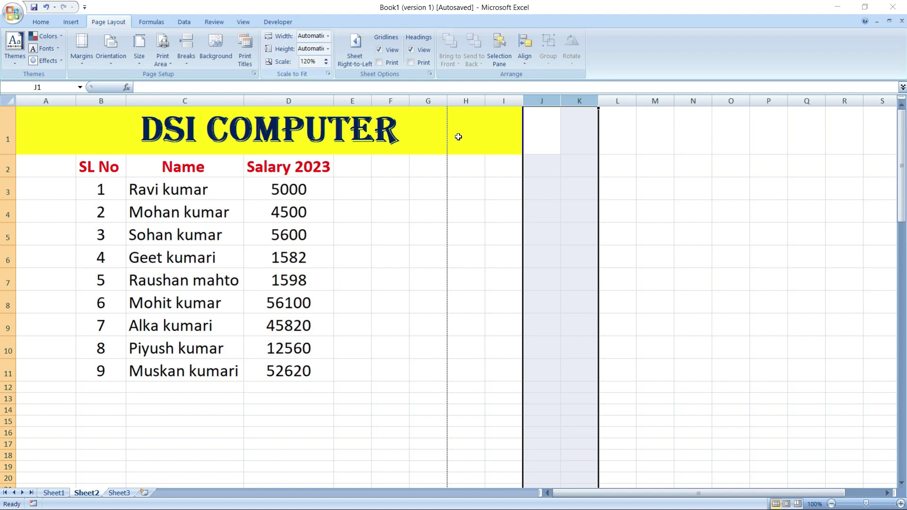
pyautogui.click(325, 65)
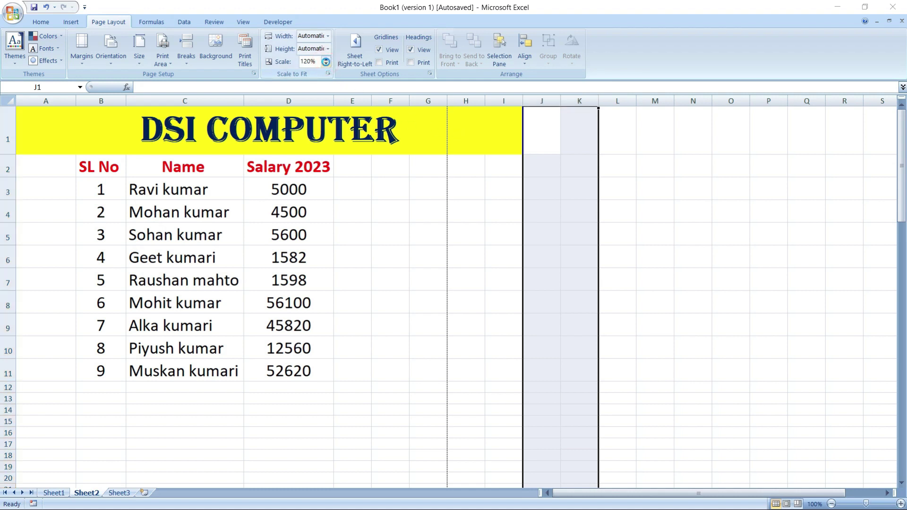
pyautogui.click(325, 65)
pyautogui.click(326, 65)
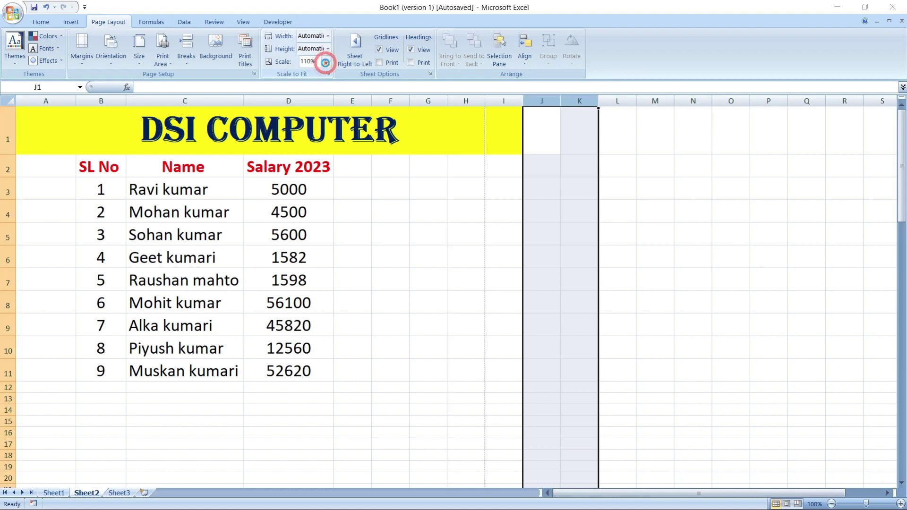
pyautogui.click(326, 65)
pyautogui.click(326, 65)
pyautogui.click(326, 65)
pyautogui.click(326, 65)
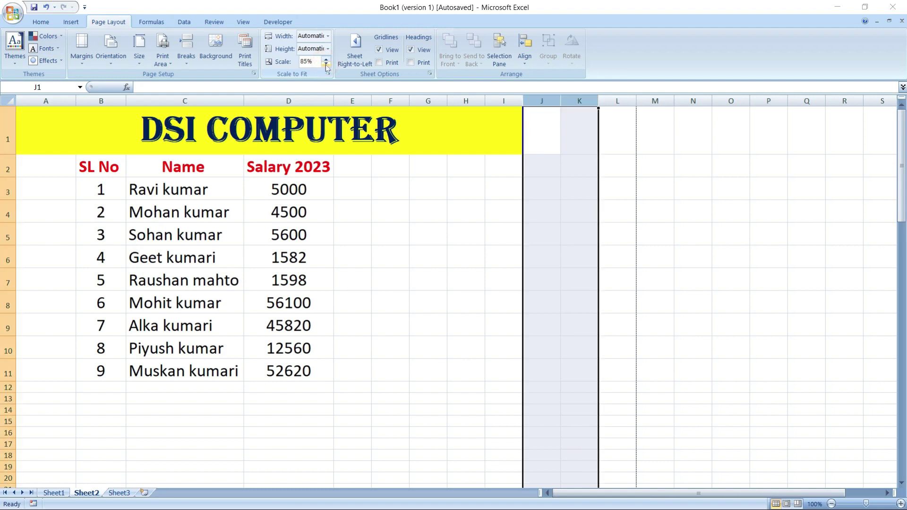
pyautogui.click(326, 59)
pyautogui.click(325, 59)
pyautogui.click(326, 59)
pyautogui.click(467, 253)
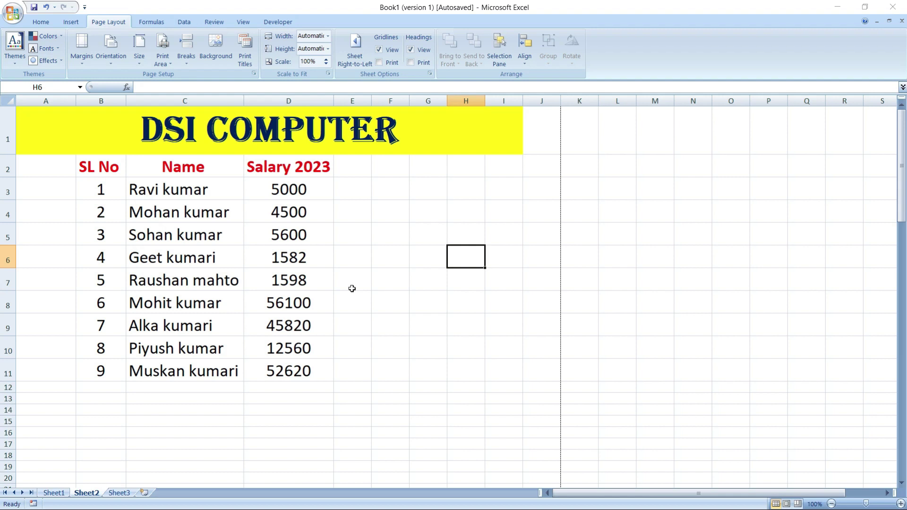
pyautogui.click(379, 50)
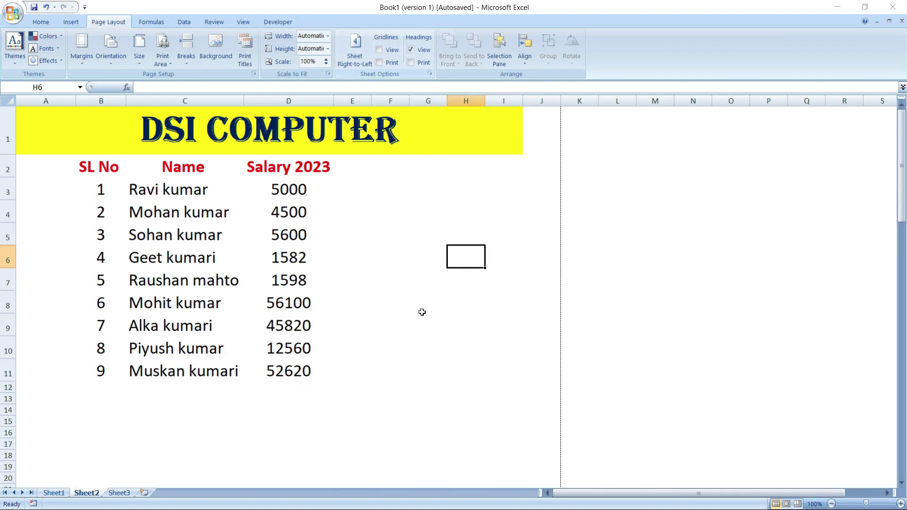
pyautogui.scroll(-6, 481, 352)
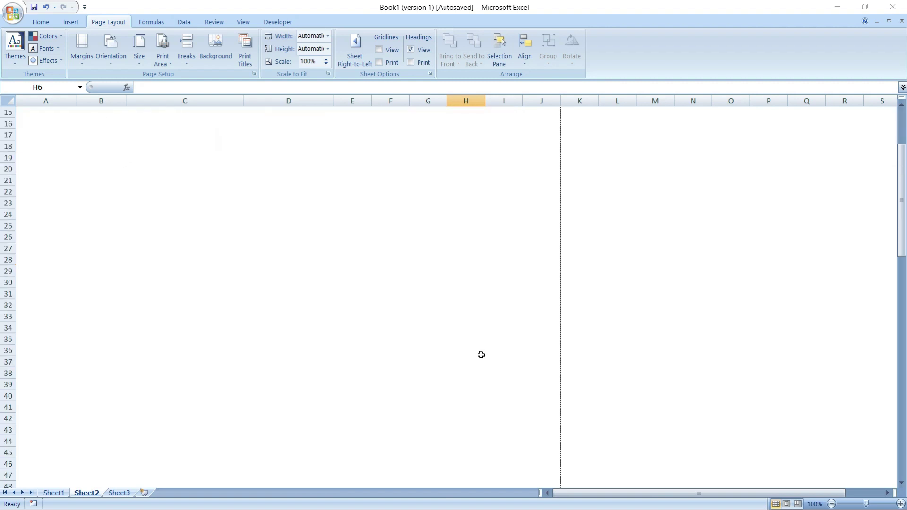
pyautogui.scroll(4, 480, 354)
pyautogui.scroll(3, 480, 355)
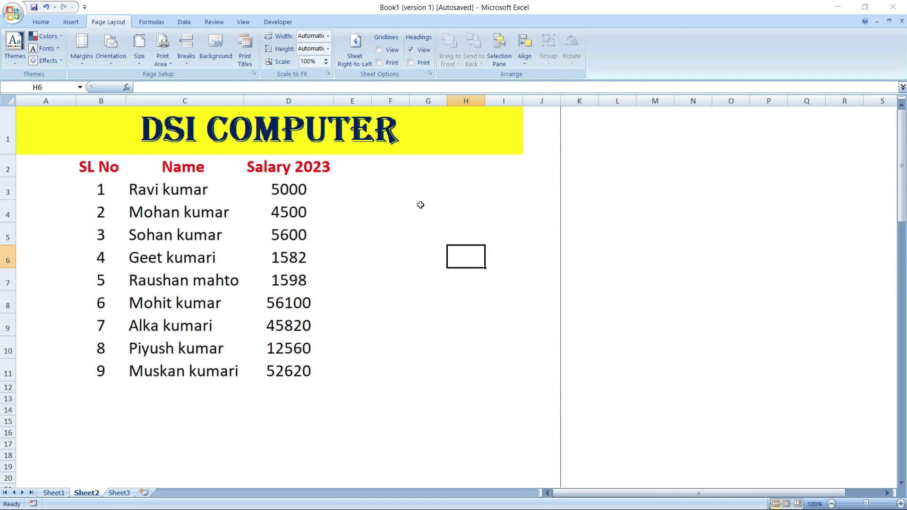
pyautogui.click(380, 50)
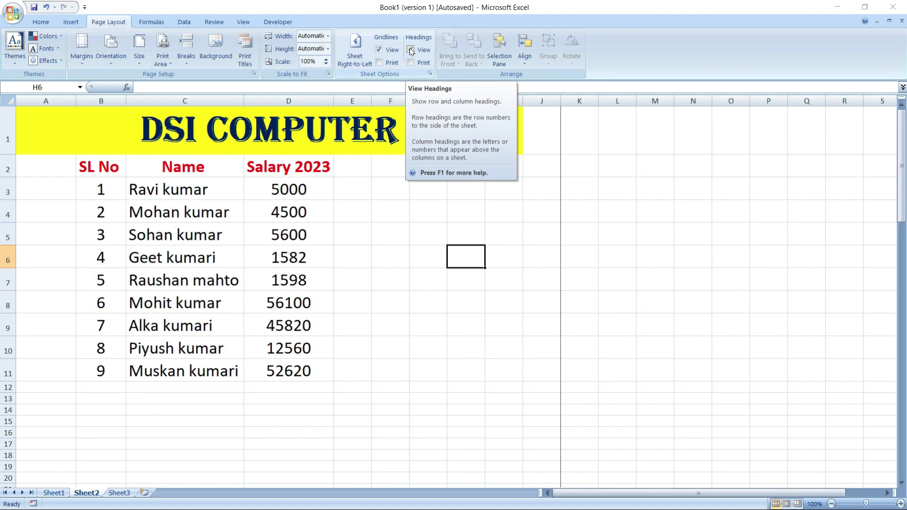
pyautogui.click(421, 257)
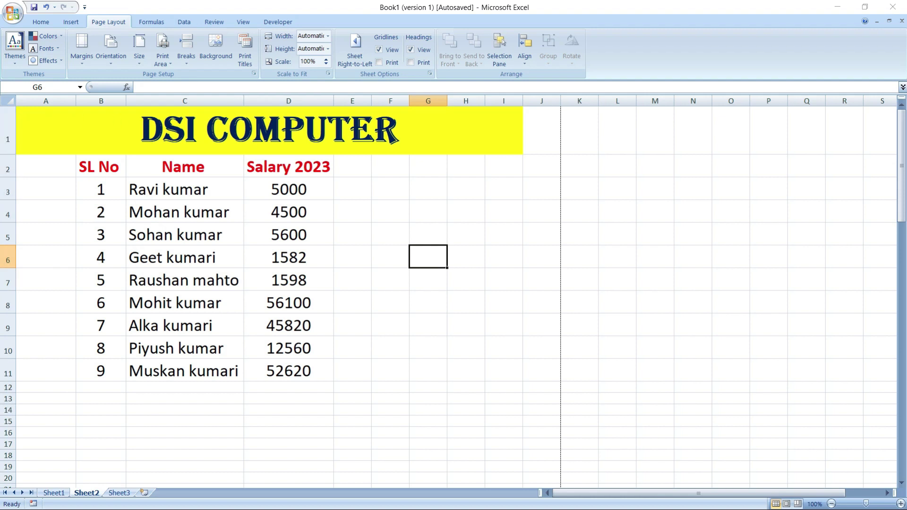
pyautogui.click(411, 50)
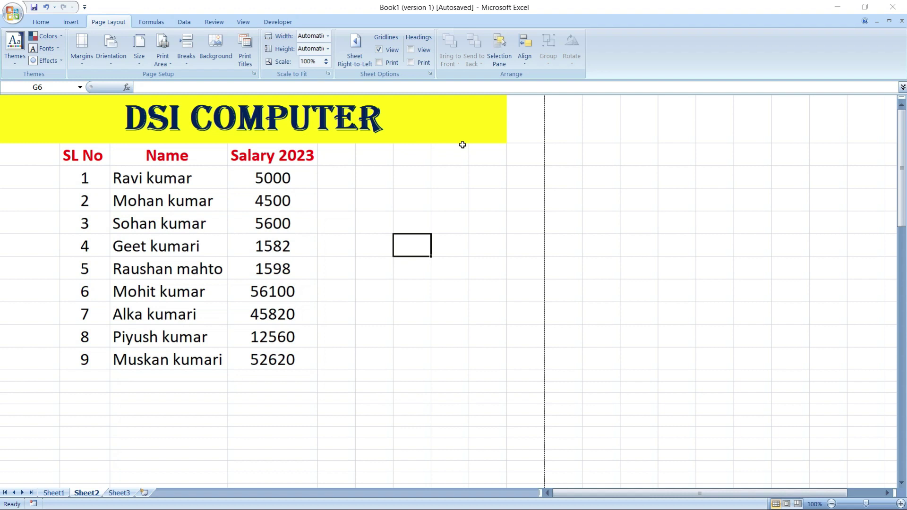
pyautogui.click(410, 50)
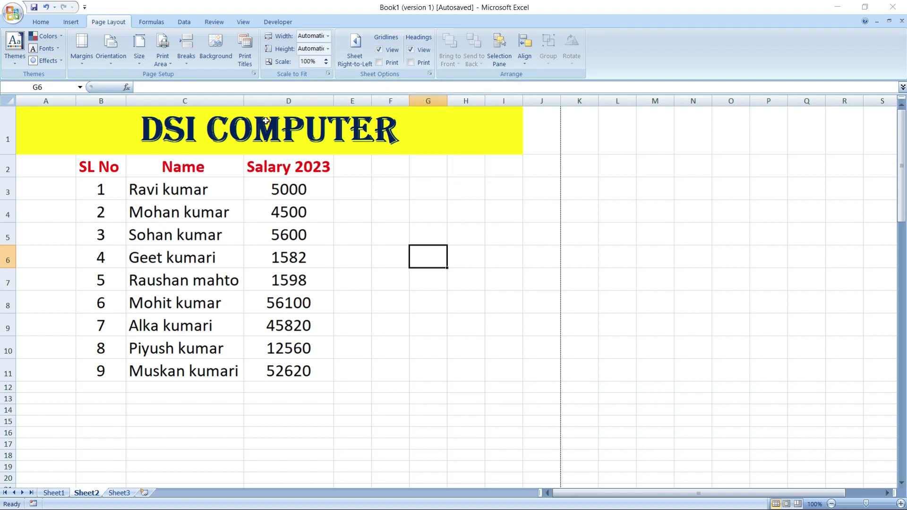
# Step: Preview the DSI COMPUTER table zoomed in, seeing it prints without gridlines, then close the preview
pyautogui.click(14, 13)
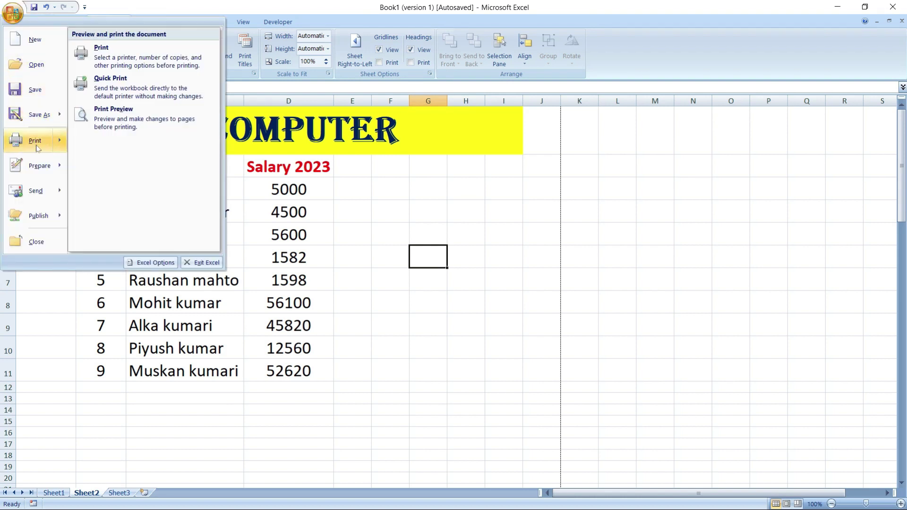
pyautogui.click(113, 120)
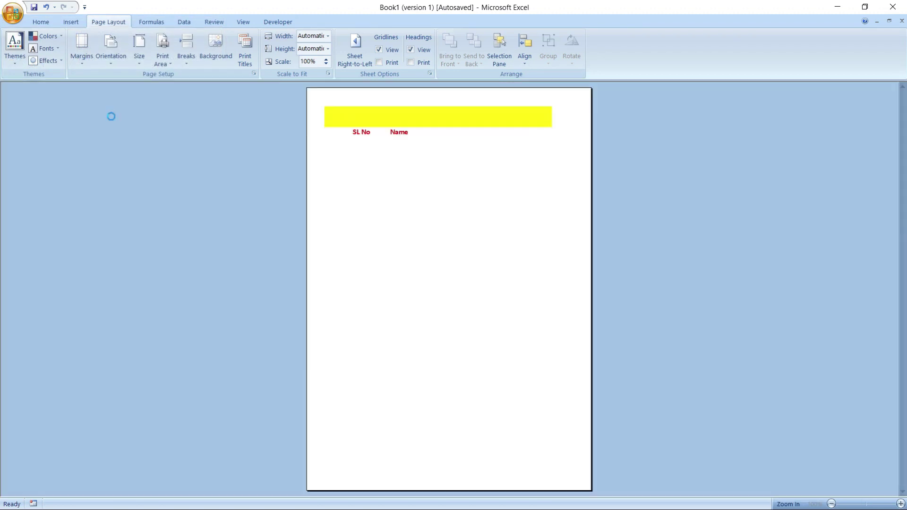
pyautogui.click(445, 200)
pyautogui.scroll(3, 441, 196)
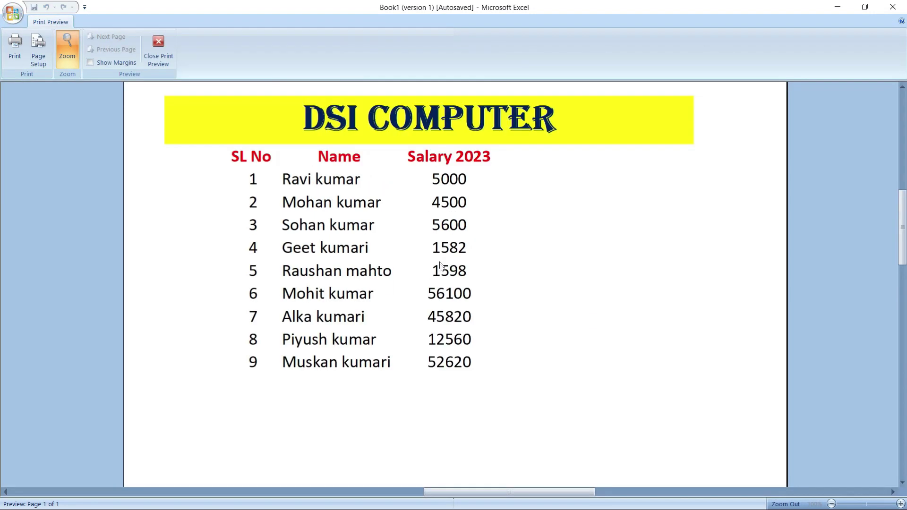
pyautogui.scroll(3, 439, 265)
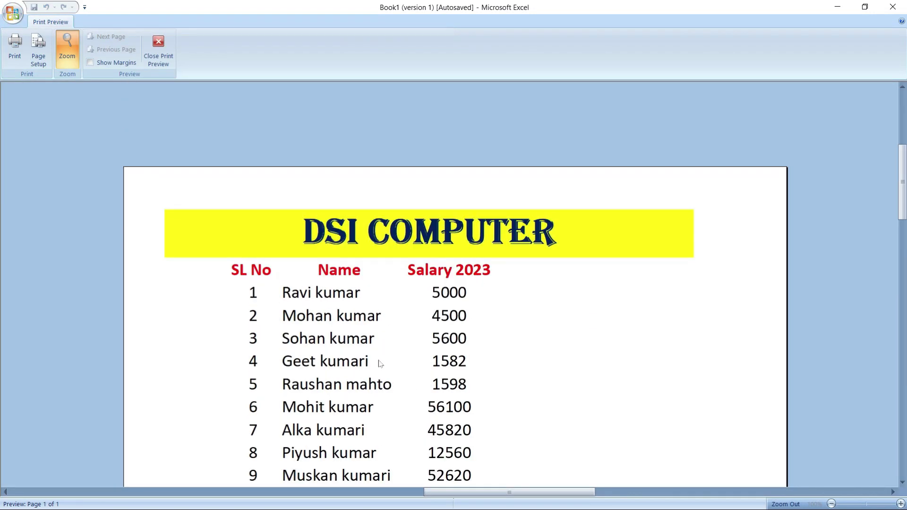
pyautogui.scroll(-3, 382, 363)
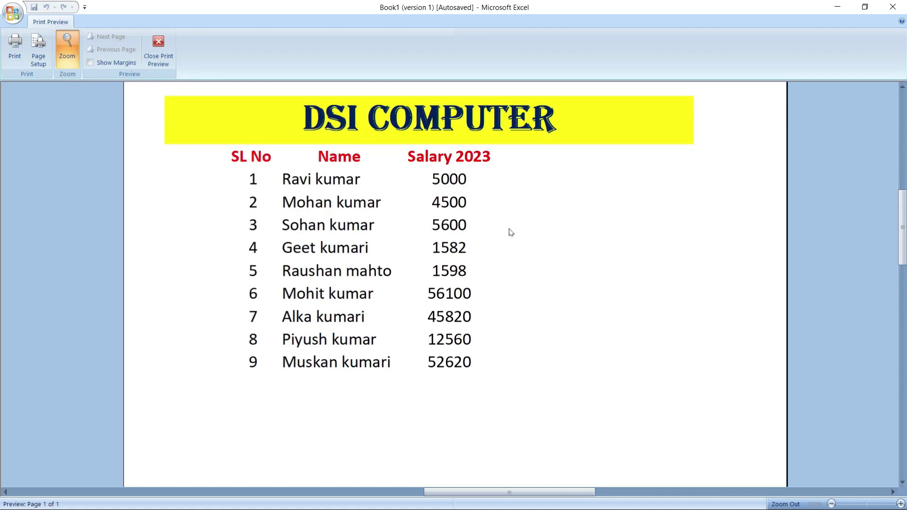
pyautogui.scroll(3, 521, 244)
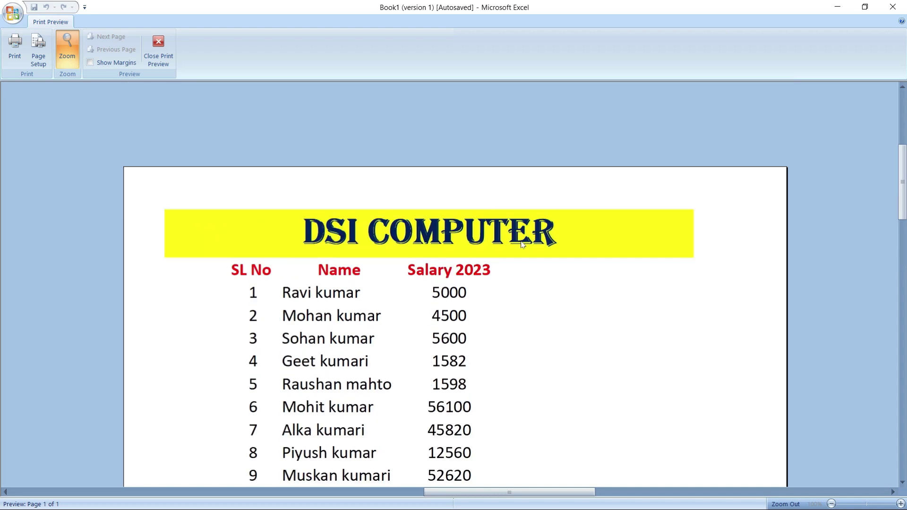
pyautogui.click(161, 51)
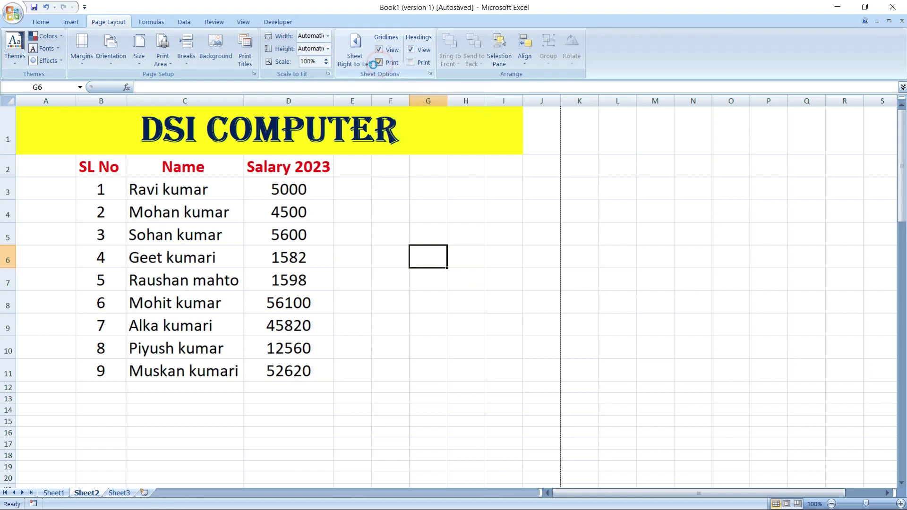
# Step: Turn on Gridlines Print and confirm the ruled table in Print Preview before closing it
pyautogui.click(379, 66)
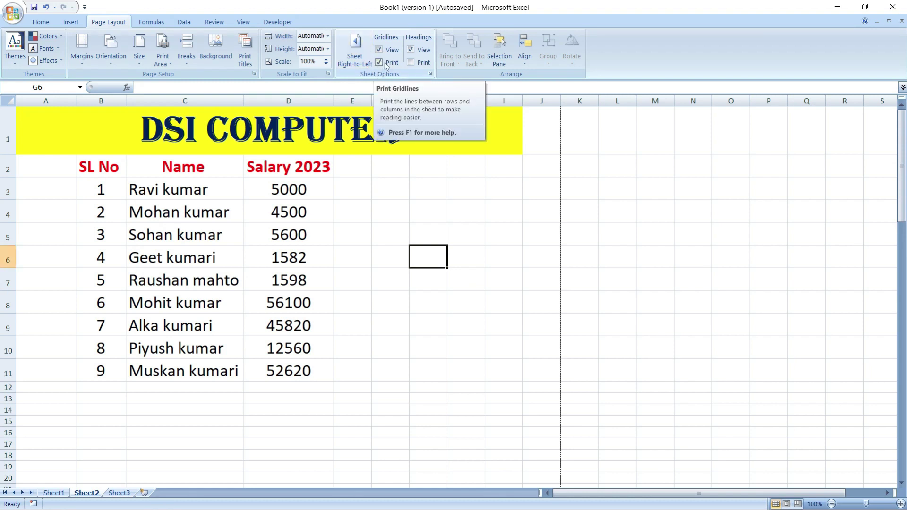
pyautogui.click(13, 14)
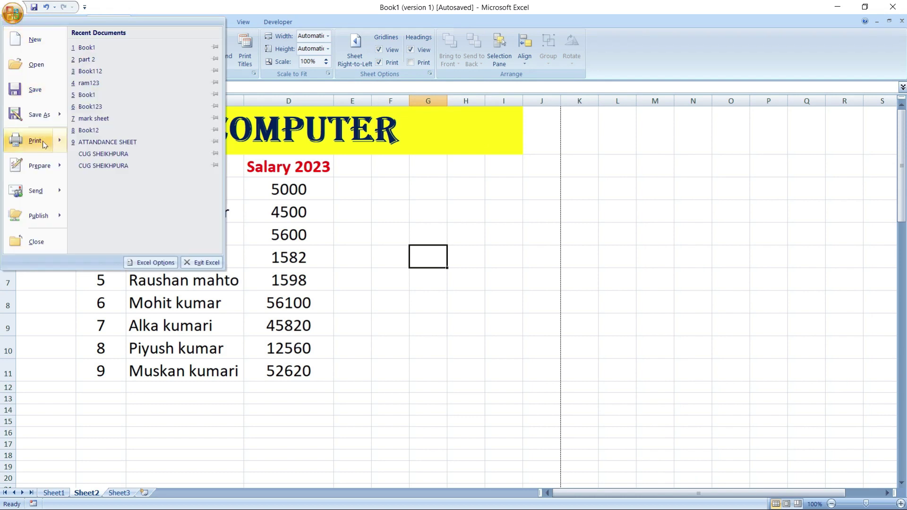
pyautogui.click(114, 117)
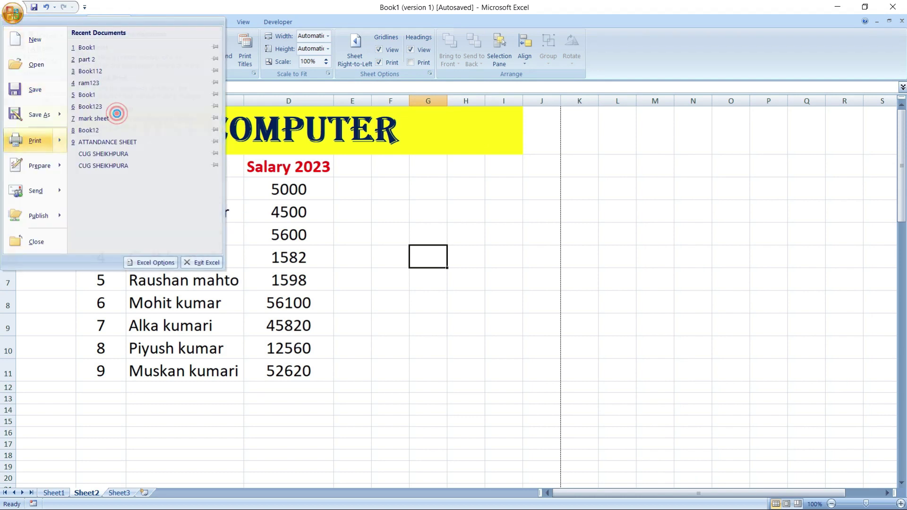
pyautogui.scroll(-4, 462, 306)
pyautogui.scroll(-1, 462, 306)
pyautogui.scroll(2, 462, 306)
pyautogui.scroll(1, 462, 306)
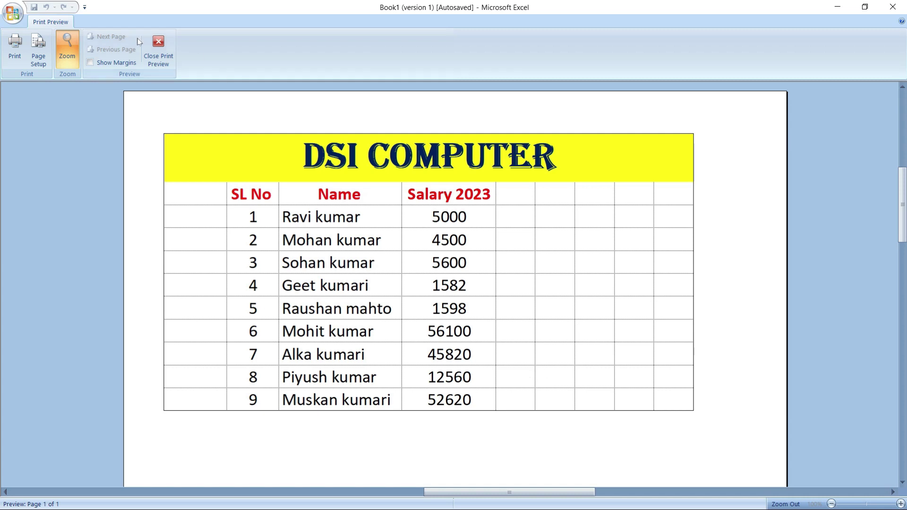
pyautogui.click(158, 47)
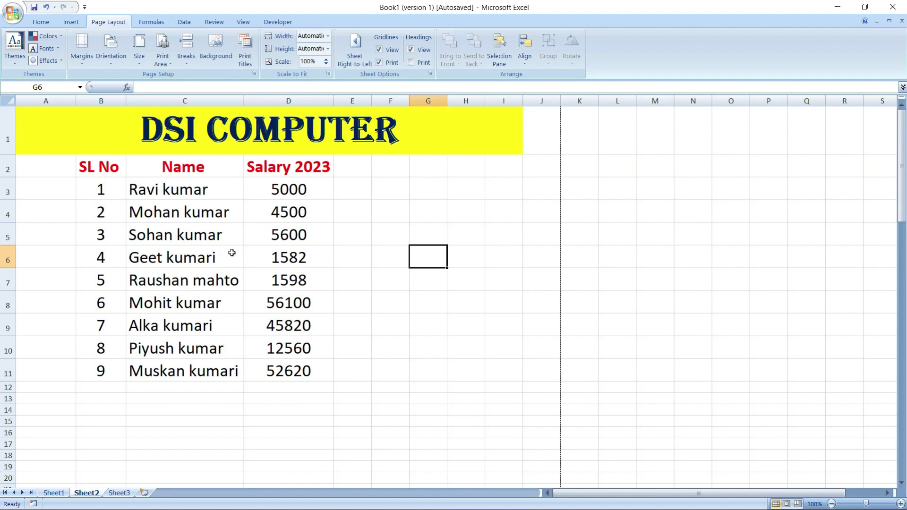
# Step: Turn on printing of row and column headings and confirm it in Print Preview
pyautogui.click(410, 63)
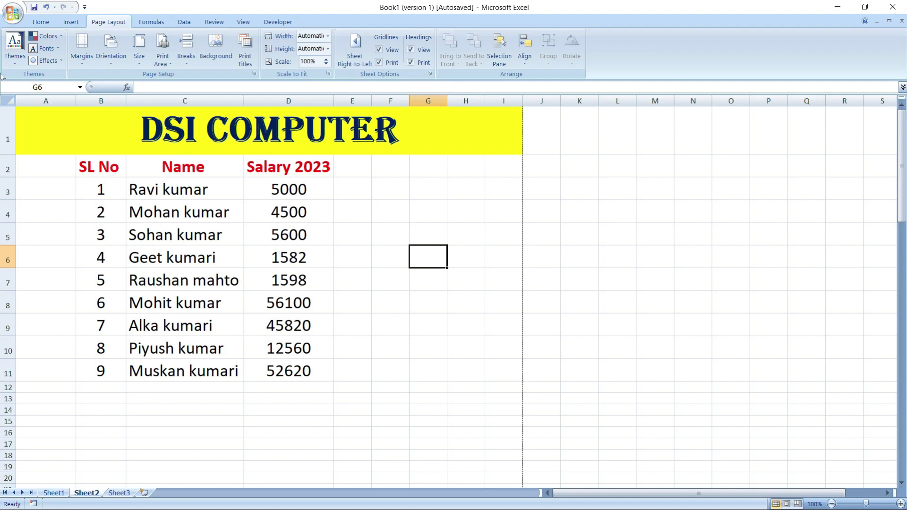
pyautogui.click(13, 13)
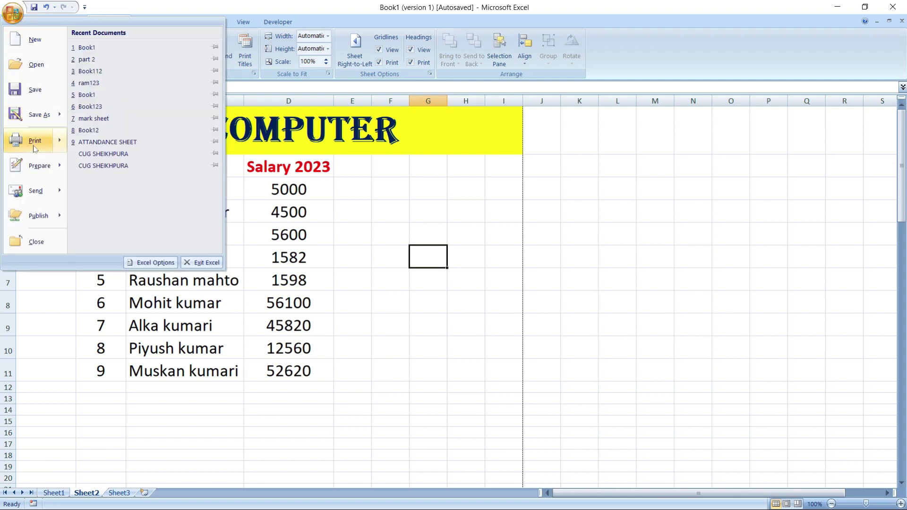
pyautogui.moveTo(35, 141)
pyautogui.click(118, 117)
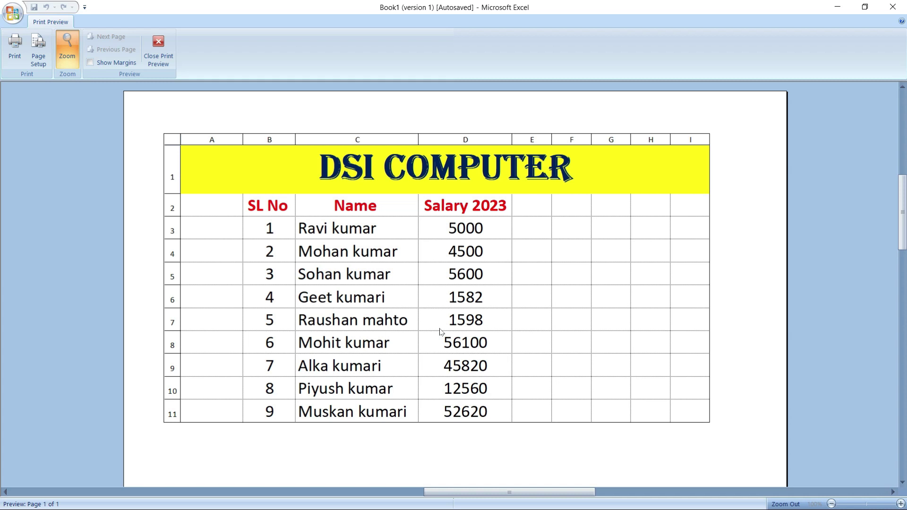
pyautogui.click(159, 51)
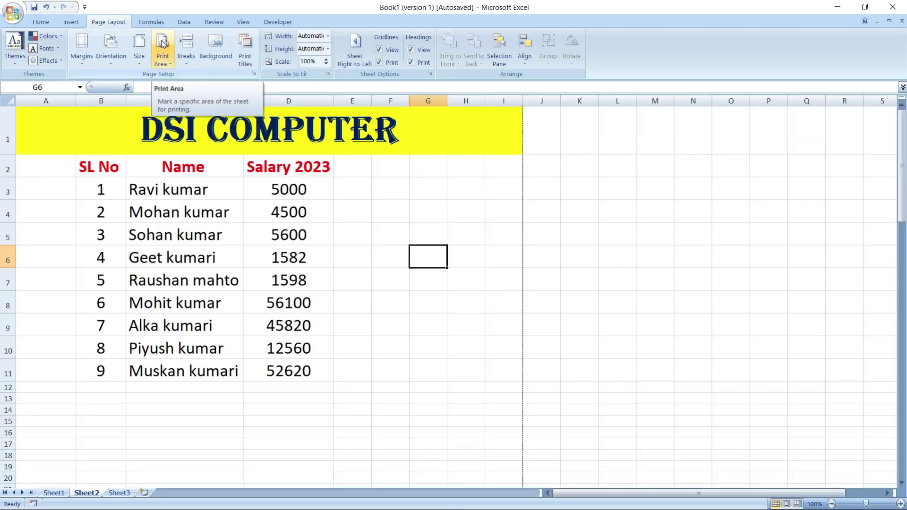
# Step: Untick Print under both Gridlines and Headings in Sheet Options
pyautogui.click(380, 63)
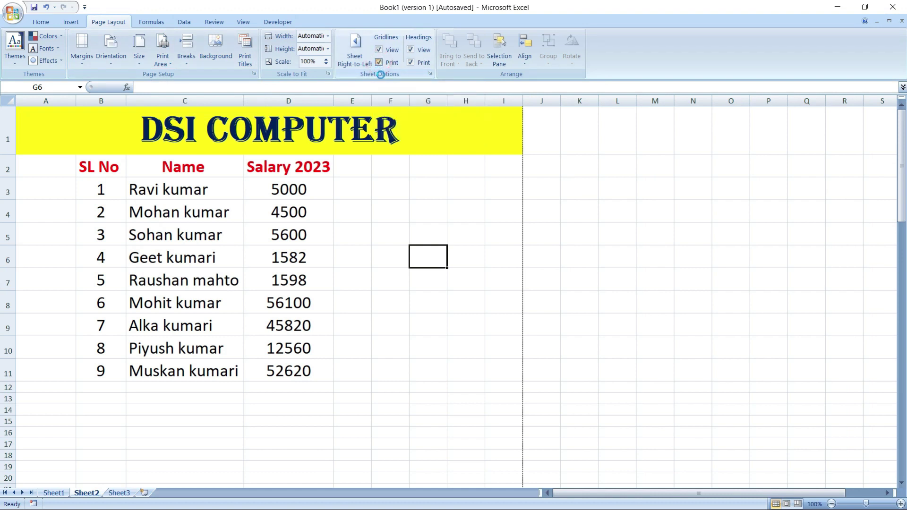
pyautogui.click(410, 63)
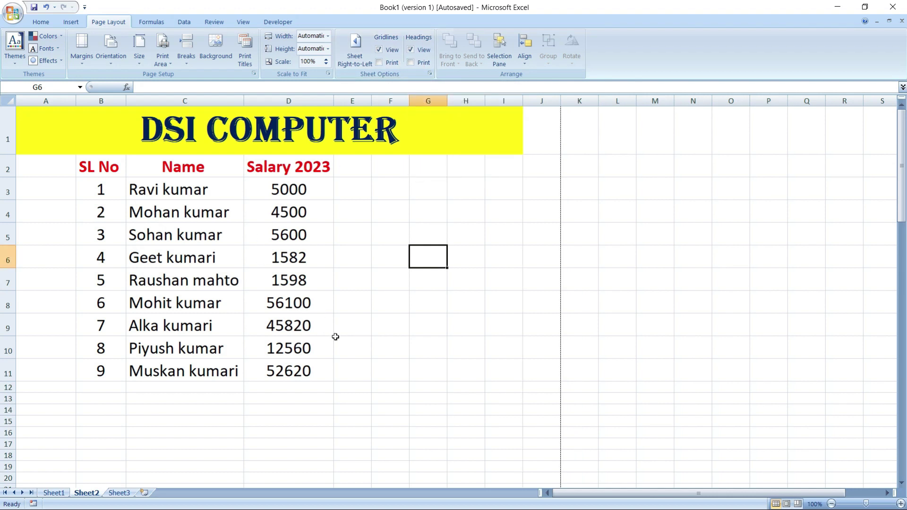
pyautogui.scroll(-5, 335, 344)
pyautogui.scroll(5, 335, 345)
pyautogui.click(71, 23)
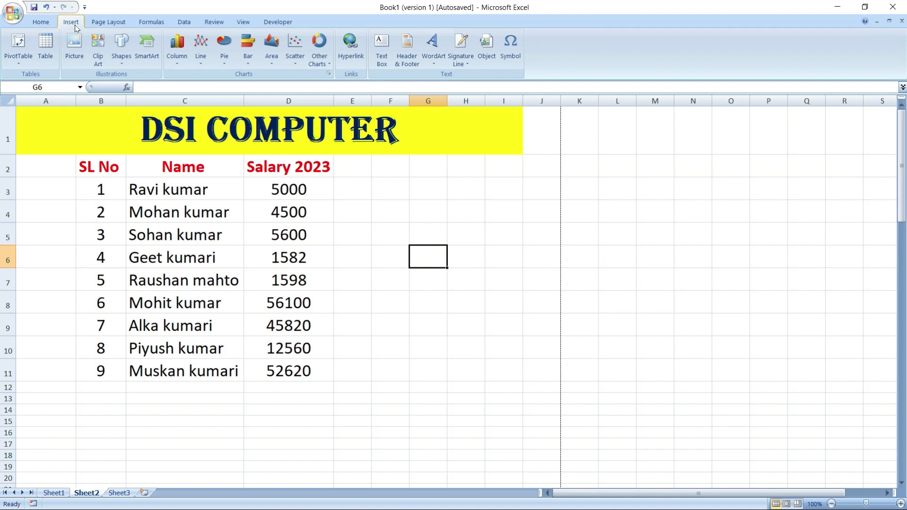
pyautogui.click(120, 62)
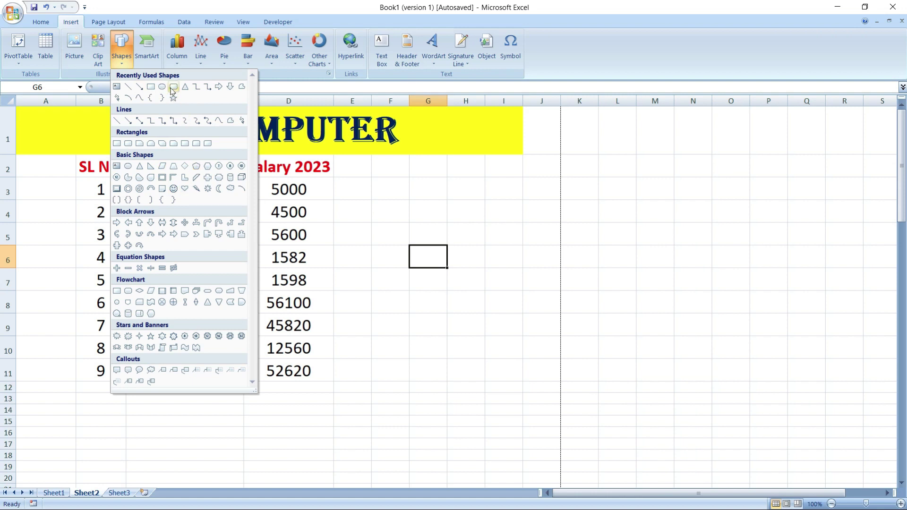
pyautogui.click(172, 88)
pyautogui.moveTo(431, 191); pyautogui.dragTo(595, 316)
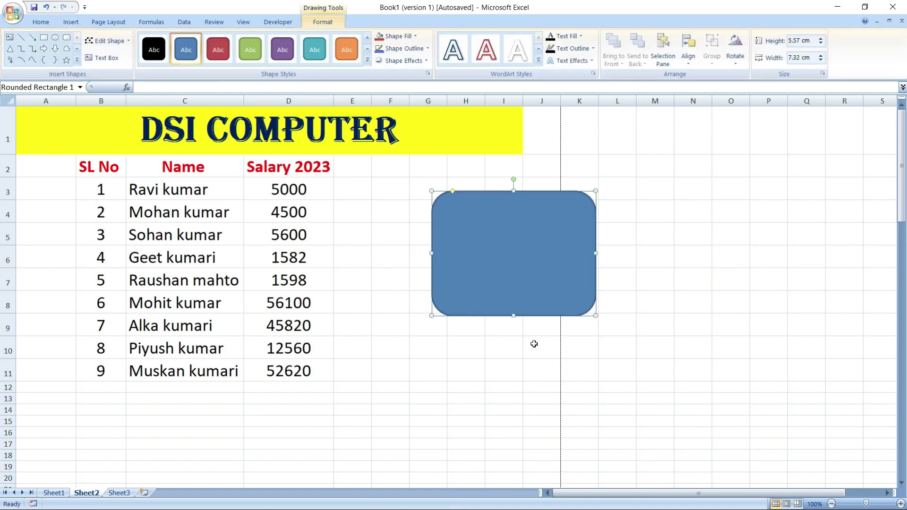
pyautogui.click(434, 366)
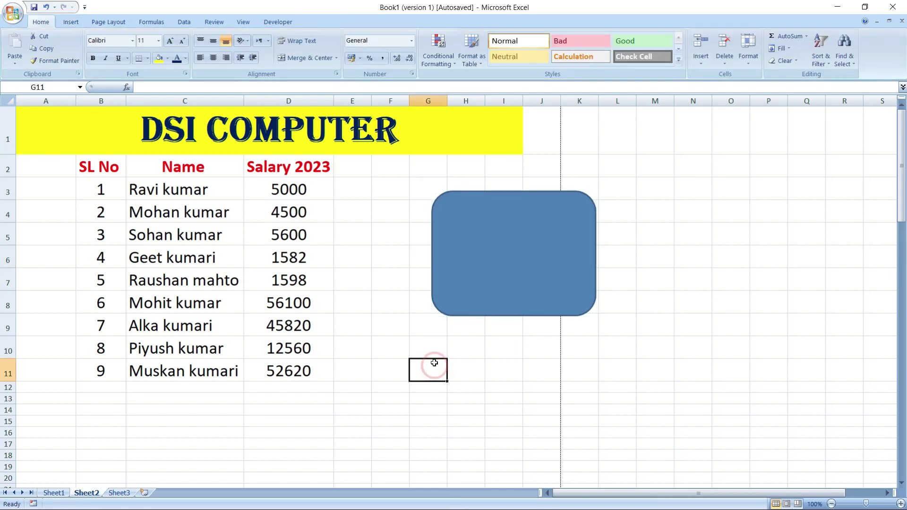
pyautogui.click(484, 261)
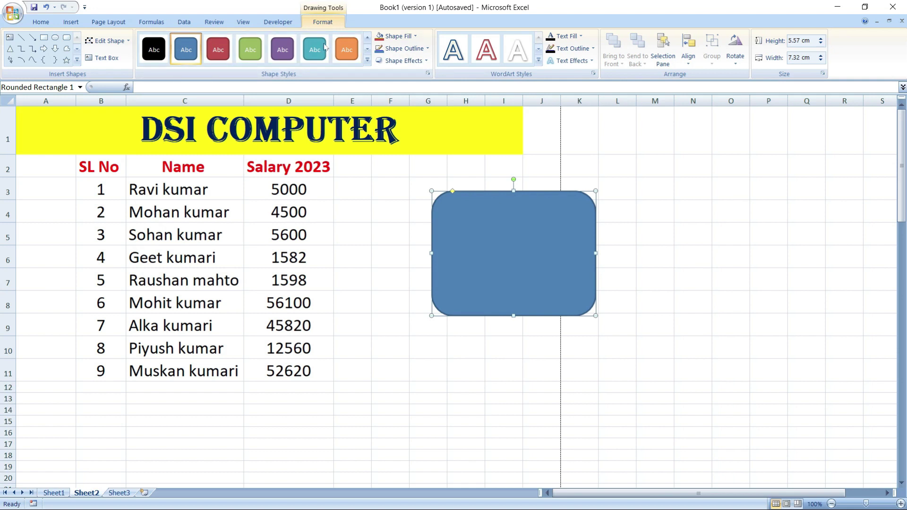
pyautogui.click(77, 60)
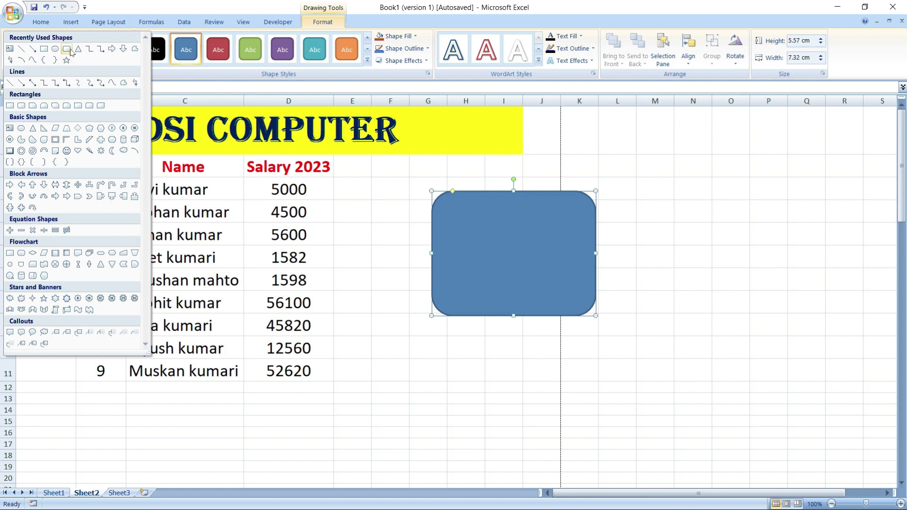
pyautogui.click(78, 49)
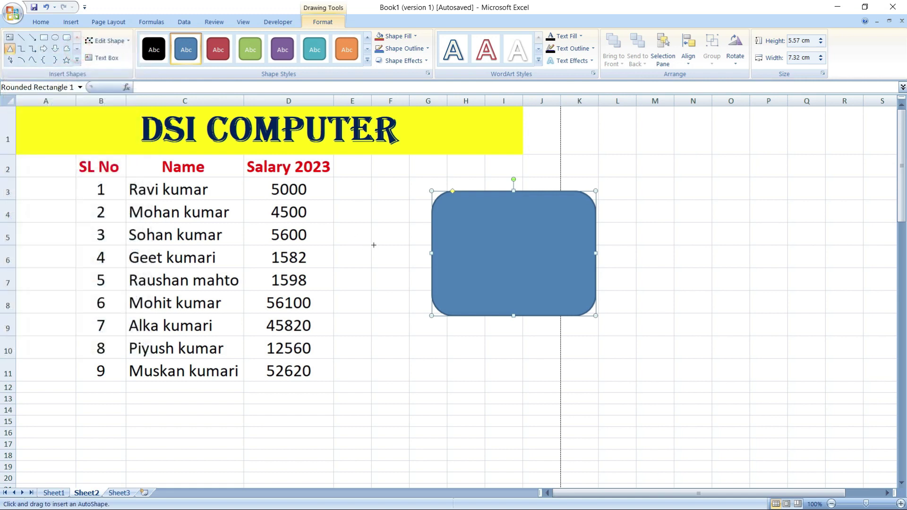
pyautogui.moveTo(407, 223); pyautogui.dragTo(599, 387)
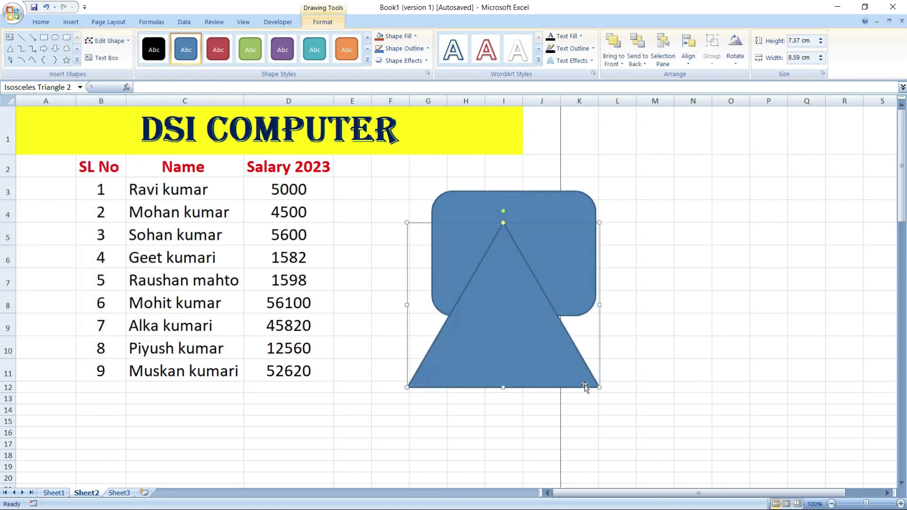
pyautogui.click(341, 57)
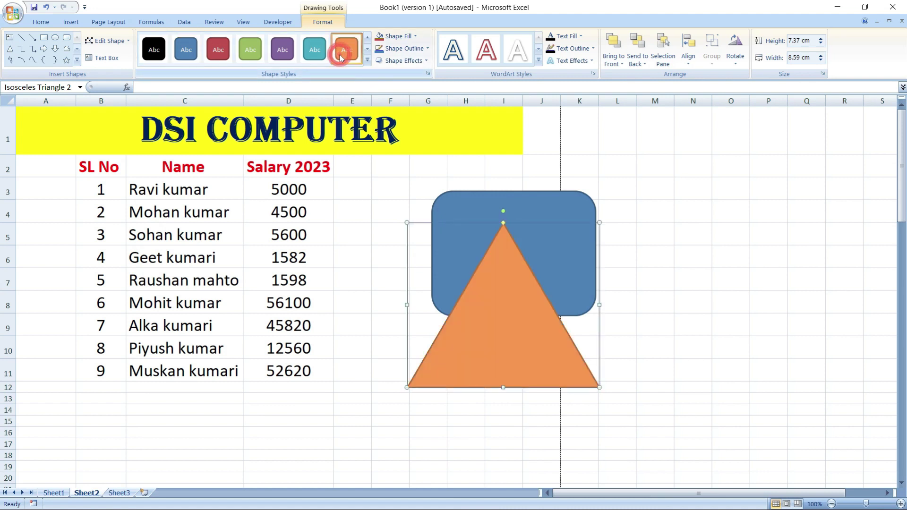
pyautogui.click(66, 60)
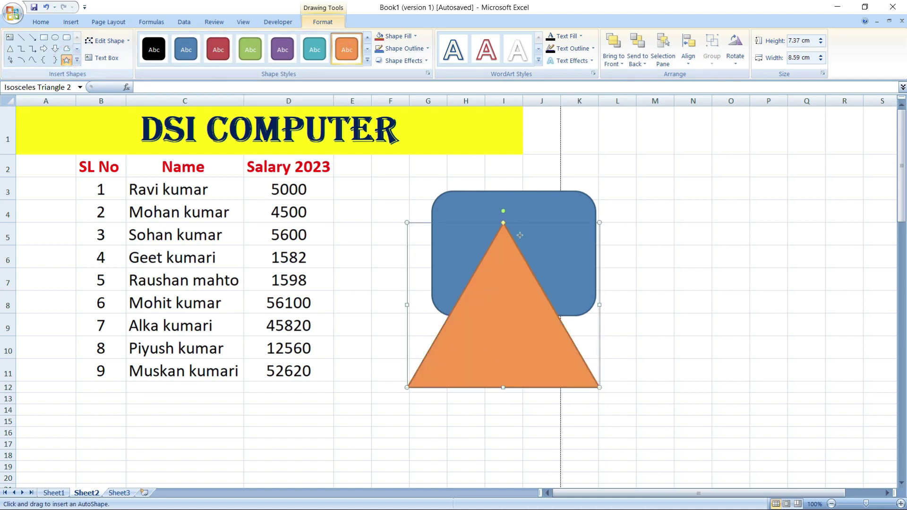
pyautogui.moveTo(510, 179)
pyautogui.mouseDown()
pyautogui.moveTo(647, 334)
pyautogui.moveTo(672, 347)
pyautogui.mouseUp()
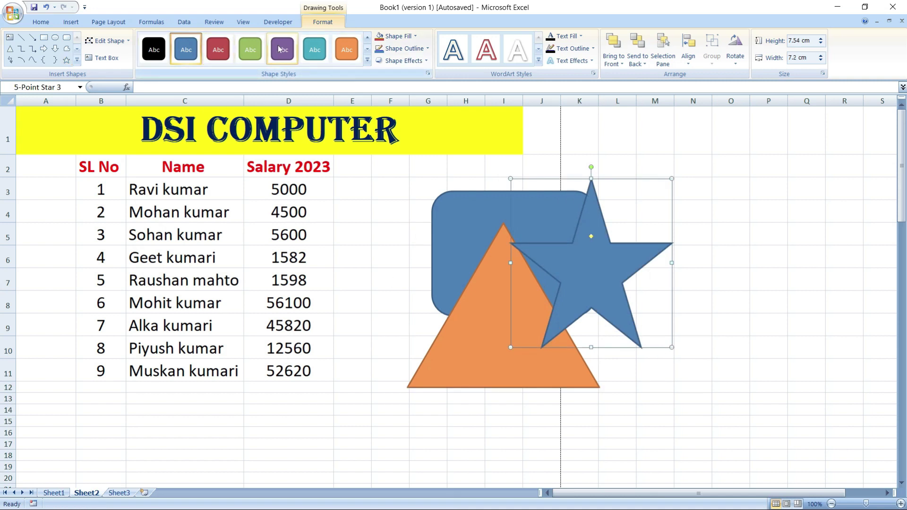
pyautogui.click(250, 50)
pyautogui.click(656, 395)
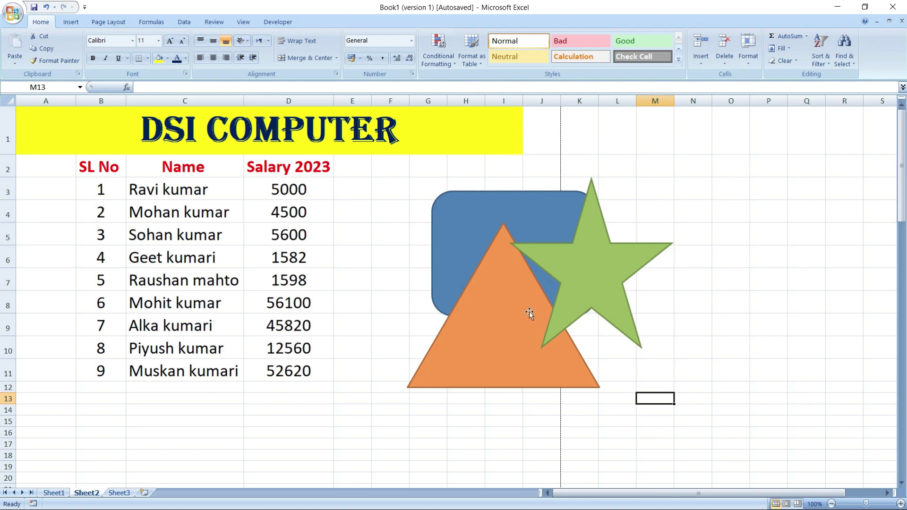
pyautogui.moveTo(506, 310); pyautogui.dragTo(489, 274)
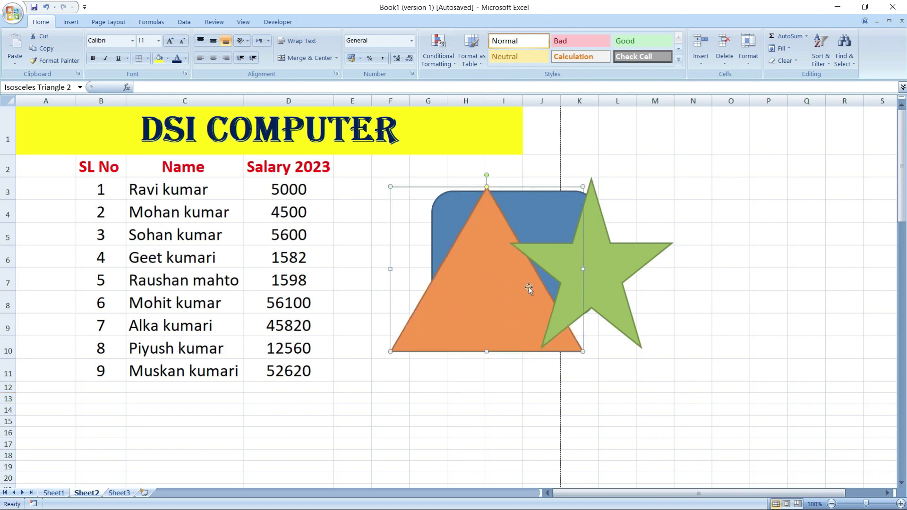
pyautogui.moveTo(606, 279); pyautogui.dragTo(570, 282)
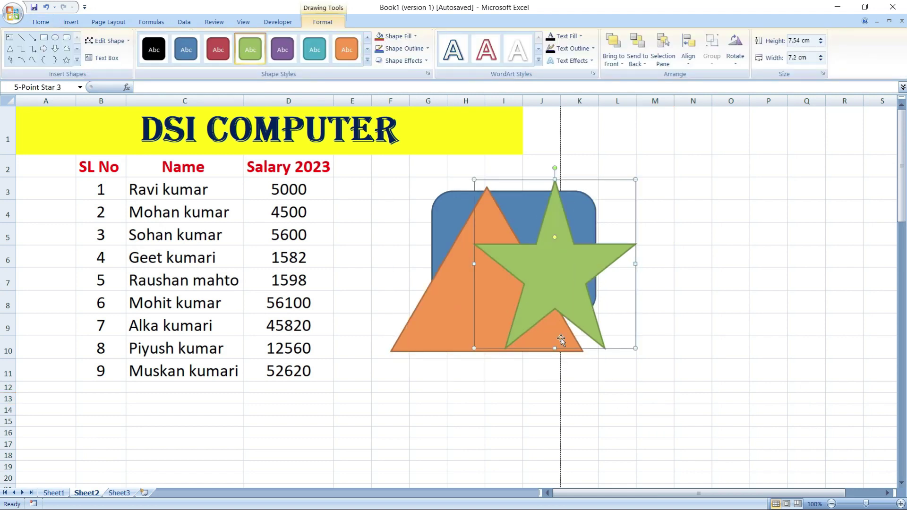
pyautogui.click(462, 419)
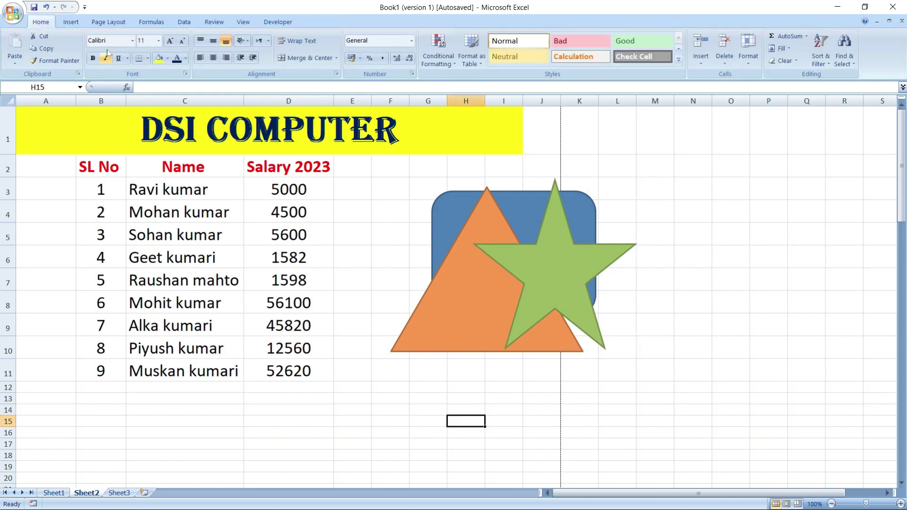
# Step: Select the green star and view its Bring to Front options without applying any
pyautogui.click(109, 26)
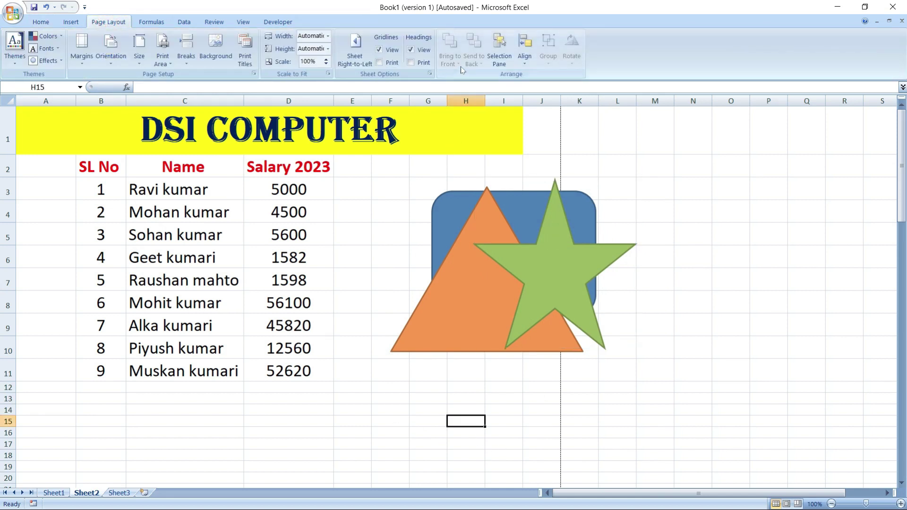
pyautogui.click(541, 268)
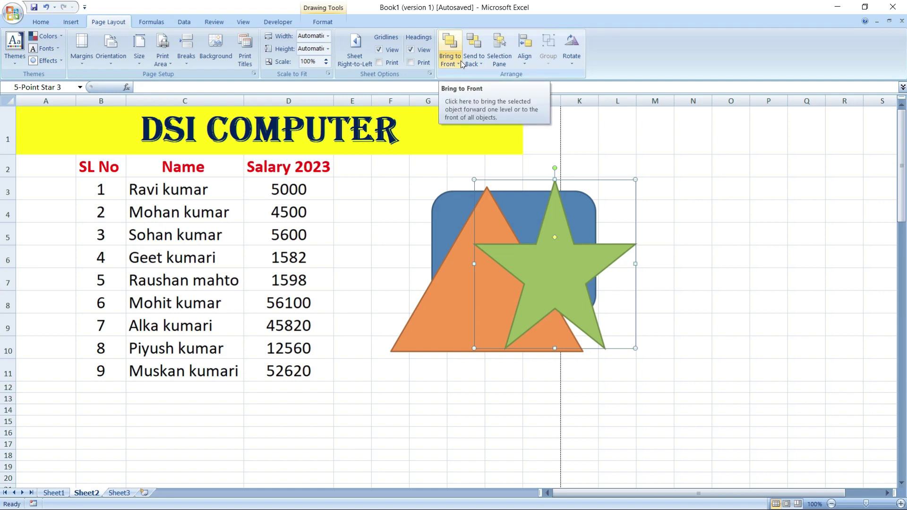
pyautogui.click(459, 64)
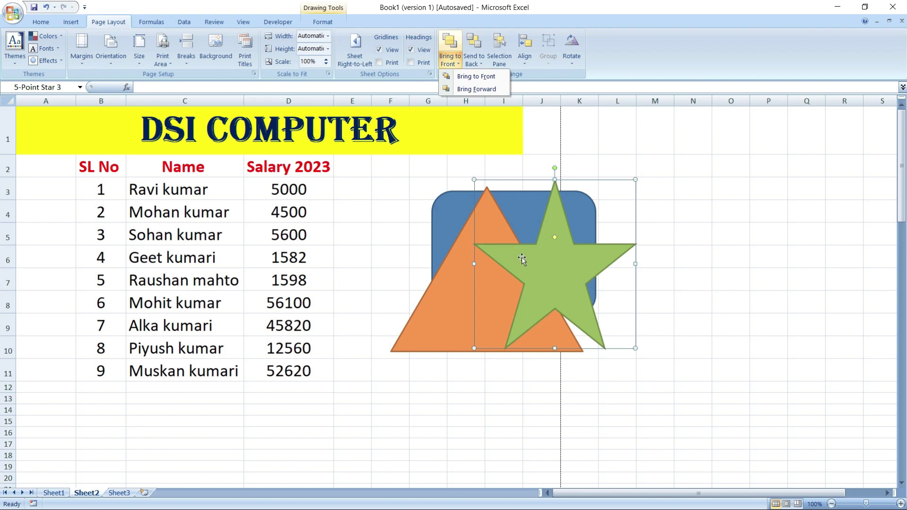
pyautogui.click(437, 223)
# Step: Bring the blue rounded rectangle to the front, then send it to the back
pyautogui.click(438, 223)
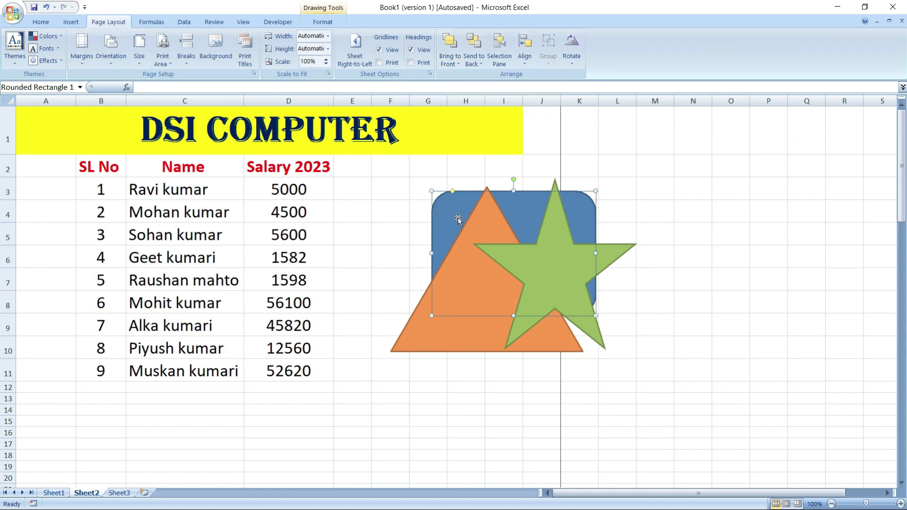
pyautogui.click(460, 65)
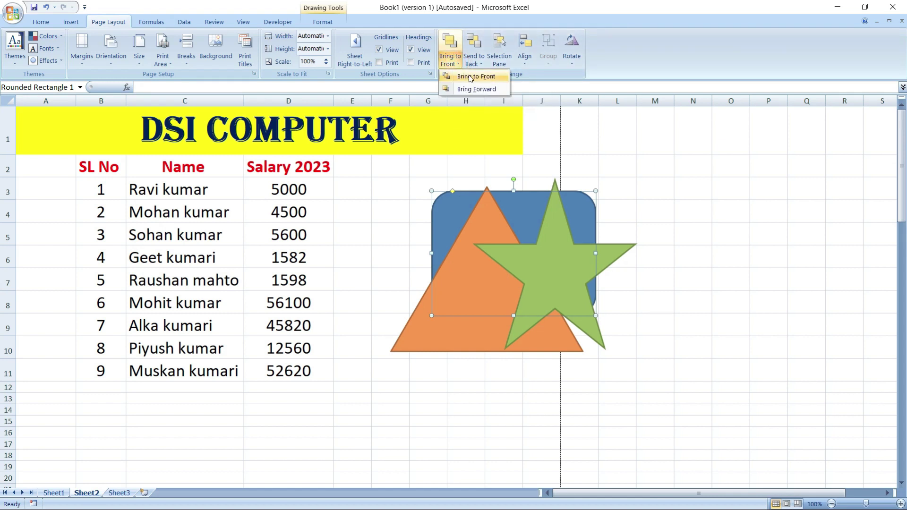
pyautogui.click(470, 77)
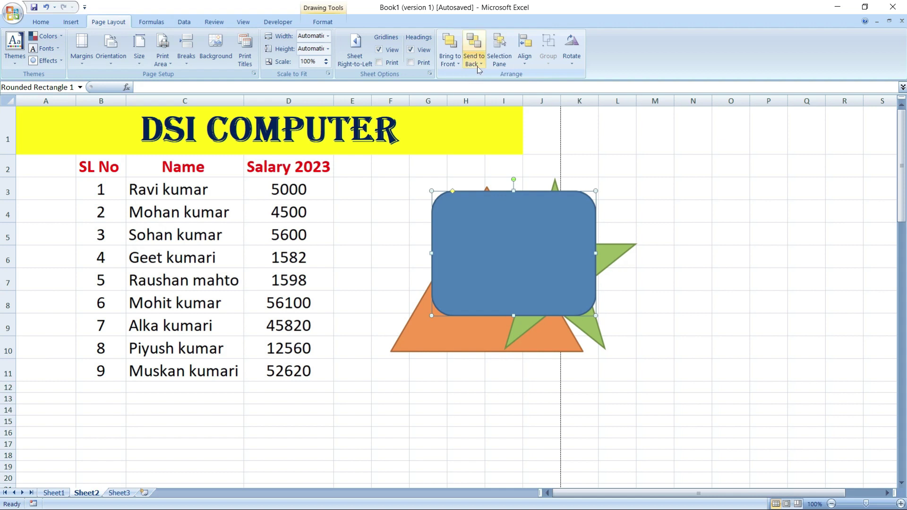
pyautogui.click(481, 69)
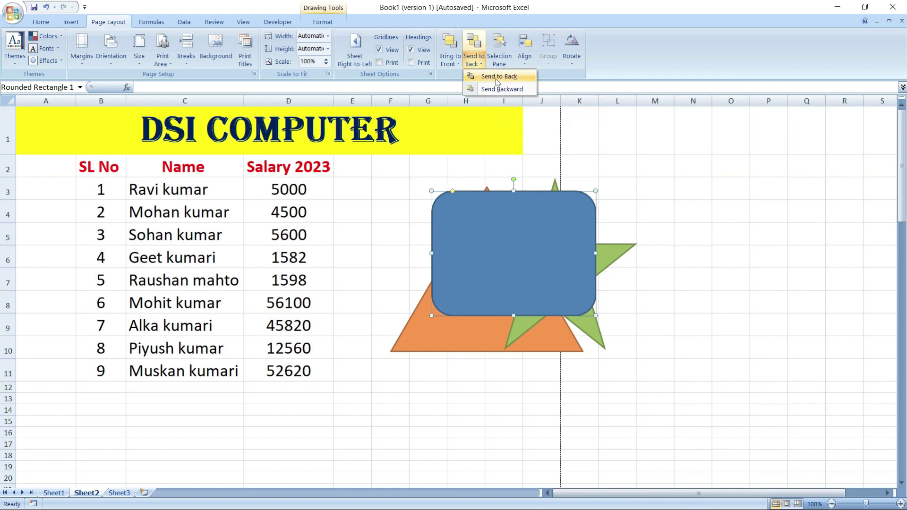
pyautogui.click(494, 78)
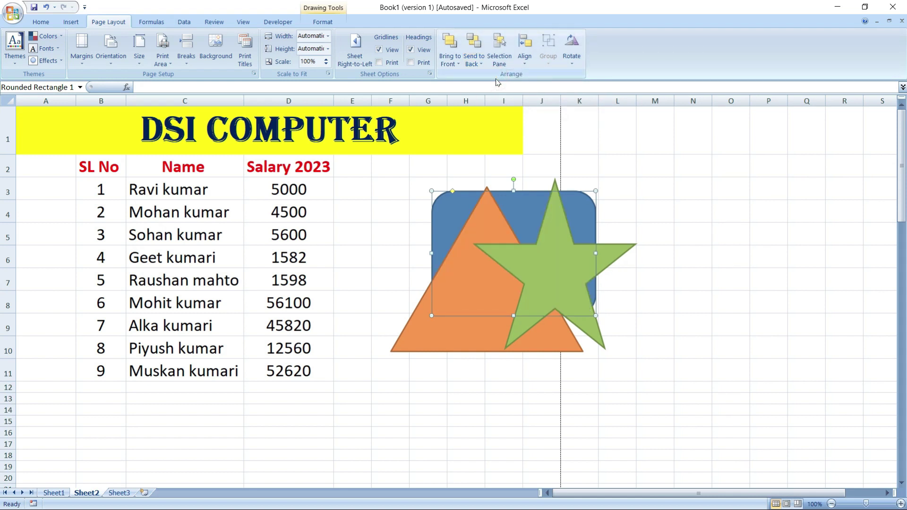
# Step: Bring the orange triangle to the front, send it to the back, then reselect it
pyautogui.click(469, 268)
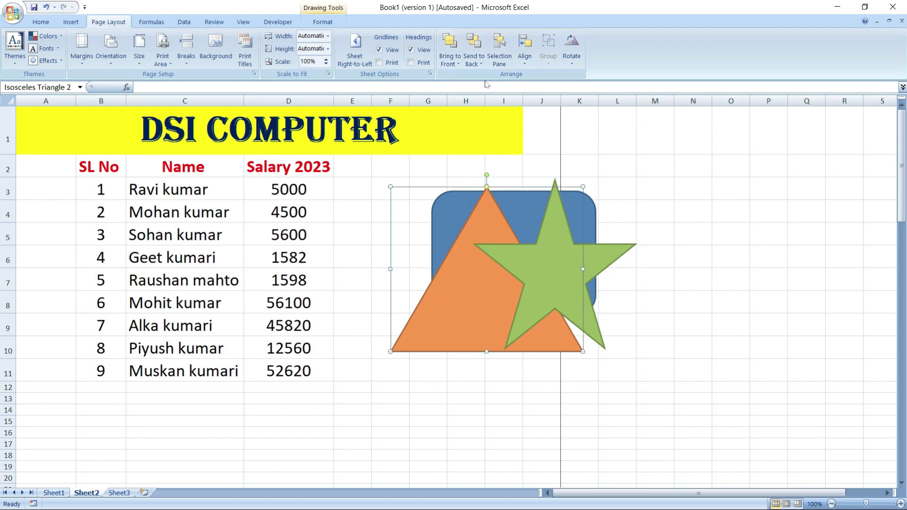
pyautogui.click(453, 46)
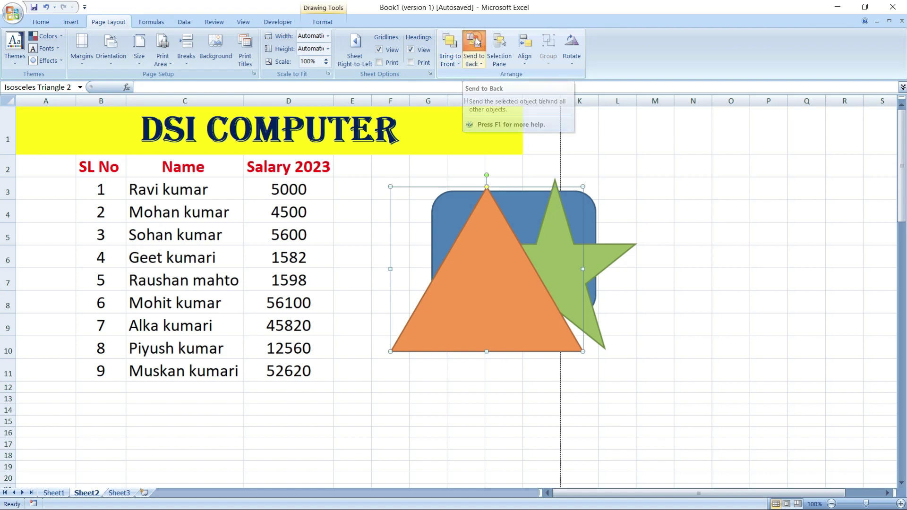
pyautogui.click(476, 42)
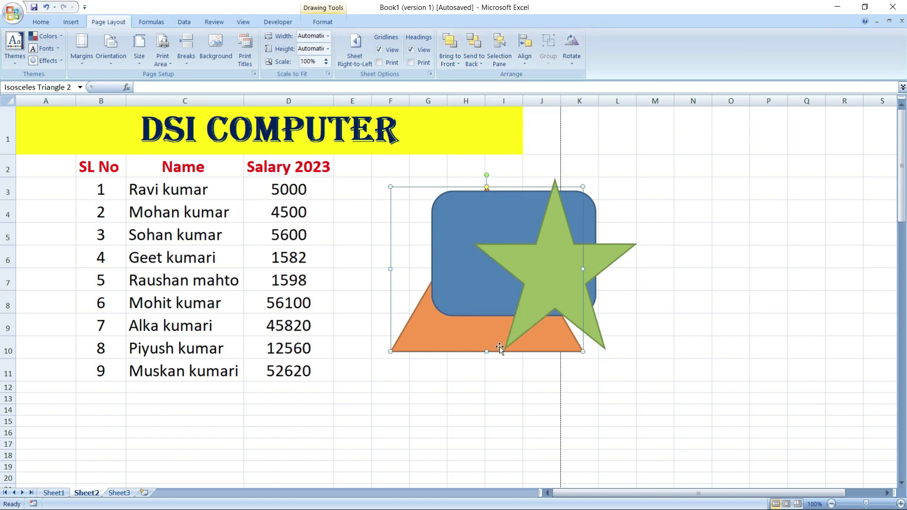
pyautogui.click(502, 372)
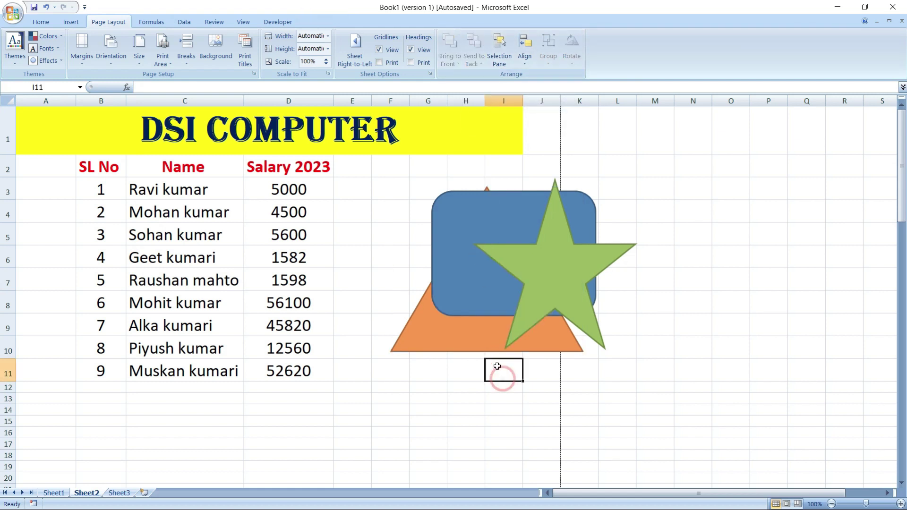
pyautogui.click(463, 338)
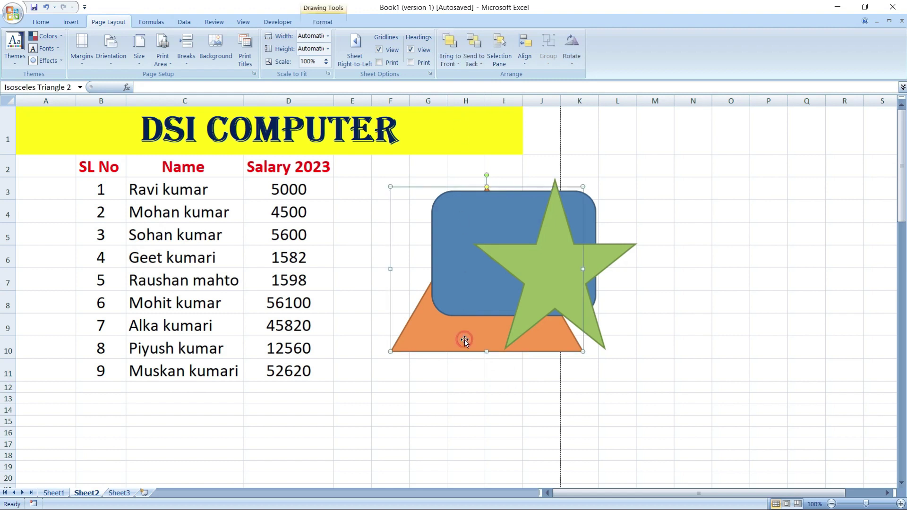
# Step: Bring the triangle forward twice, above the rectangle and then above the star
pyautogui.click(460, 65)
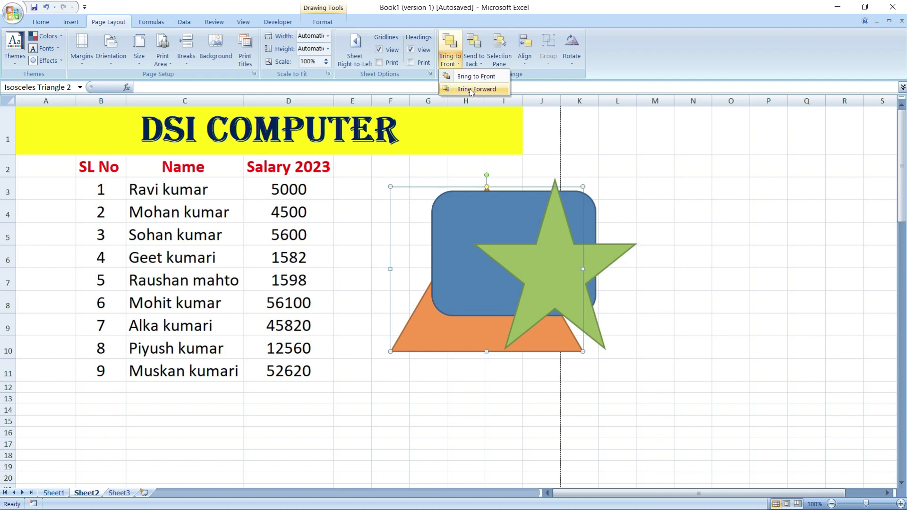
pyautogui.click(470, 90)
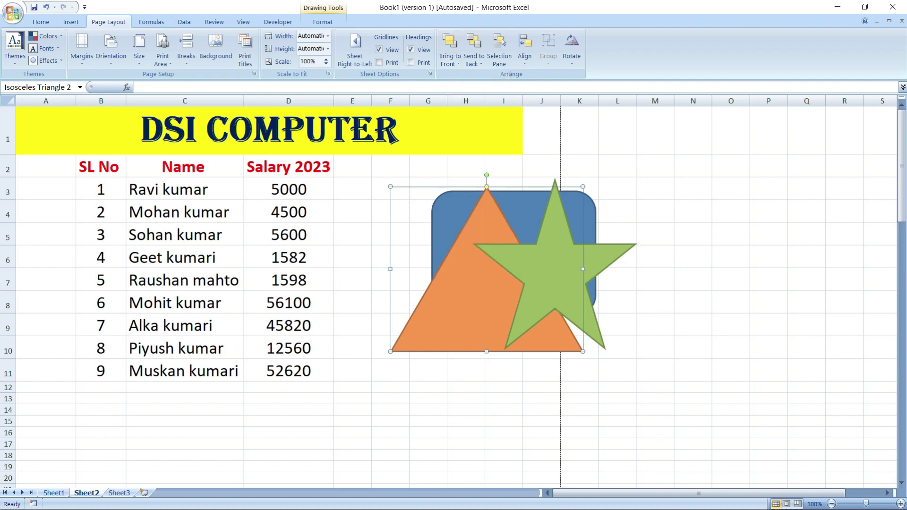
pyautogui.click(458, 64)
pyautogui.click(475, 89)
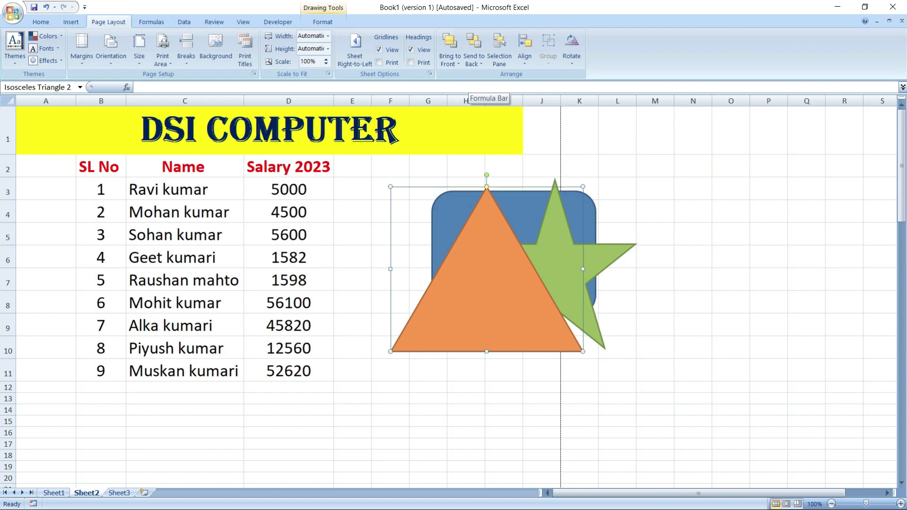
# Step: Send the triangle backward twice, behind the star and then behind the rectangle
pyautogui.click(479, 62)
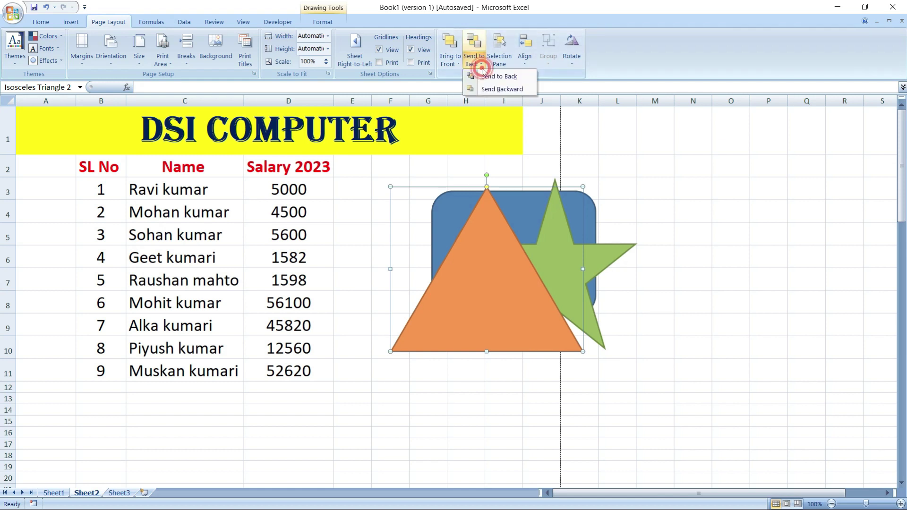
pyautogui.click(503, 89)
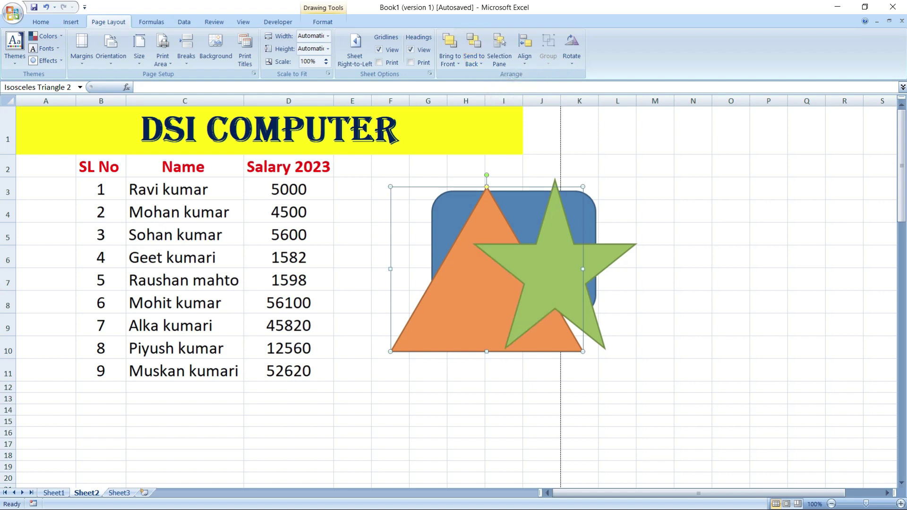
pyautogui.click(482, 63)
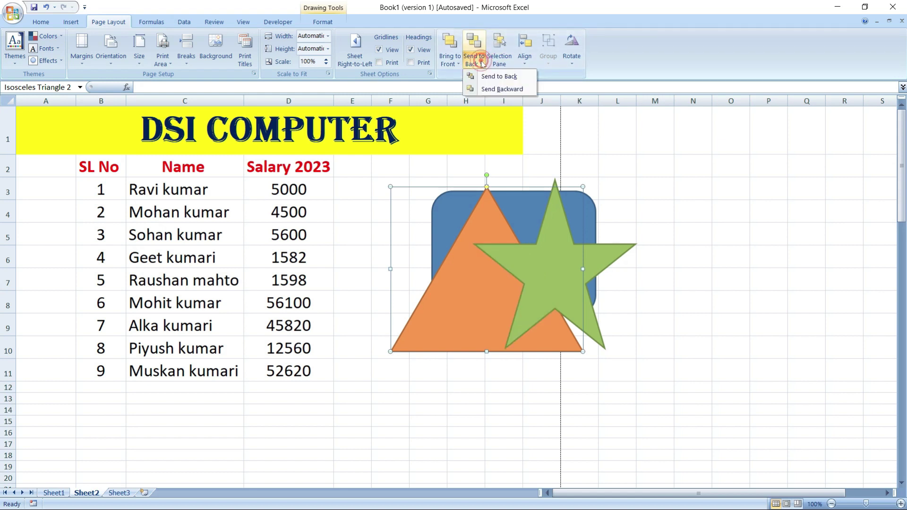
pyautogui.click(494, 88)
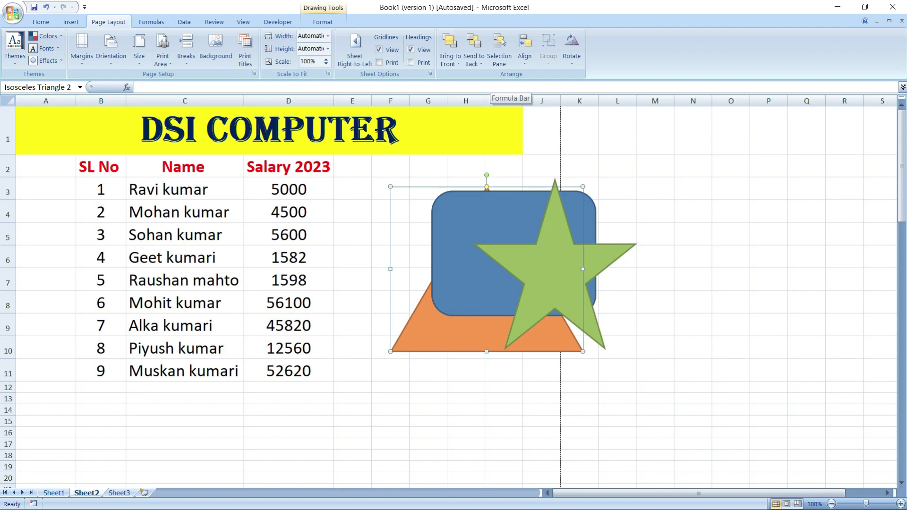
pyautogui.click(449, 60)
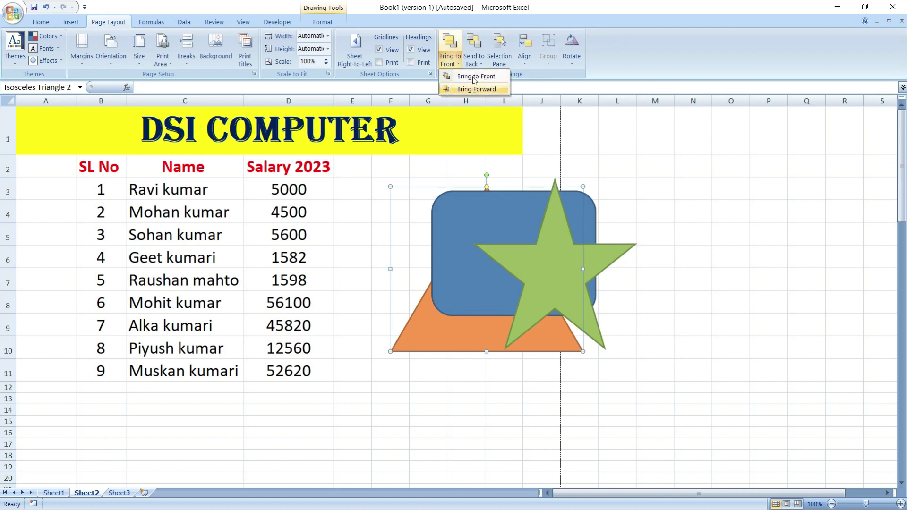
pyautogui.click(478, 63)
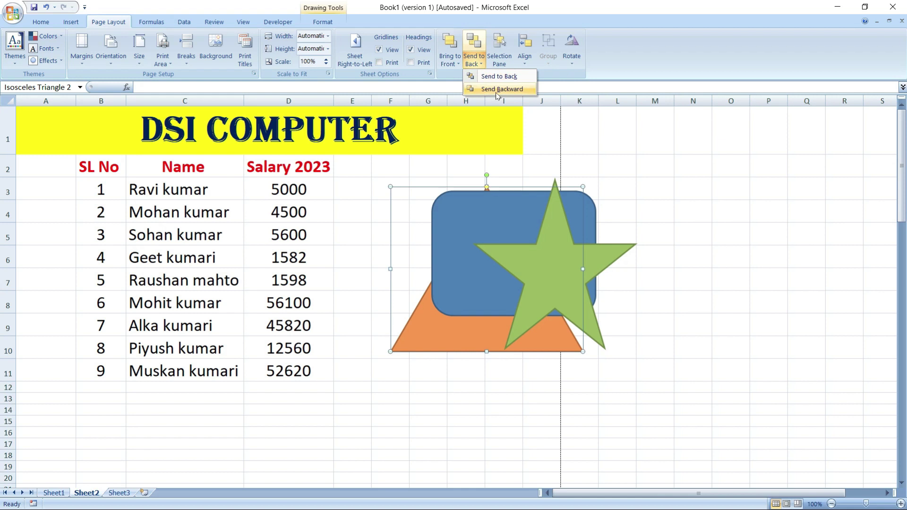
pyautogui.click(496, 90)
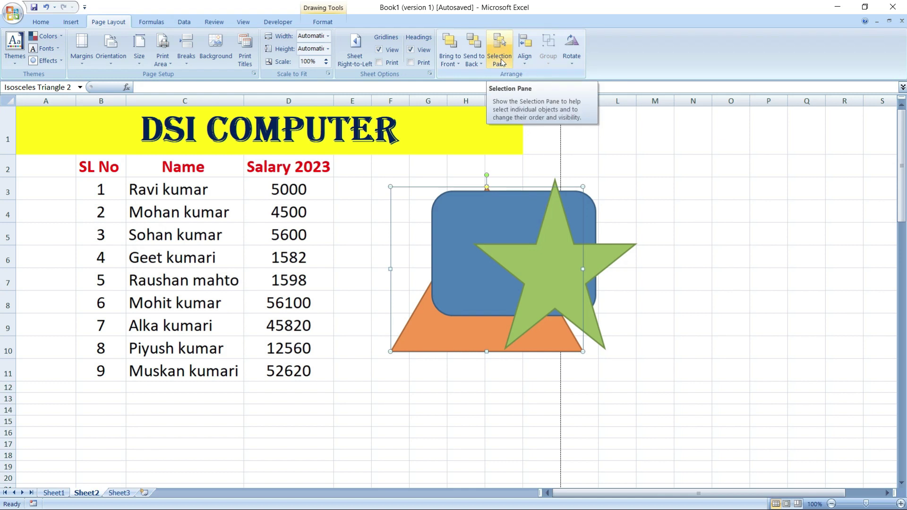
# Step: In the Selection Pane, hide the star, rectangle and triangle, then unhide the triangle and rectangle
pyautogui.click(668, 203)
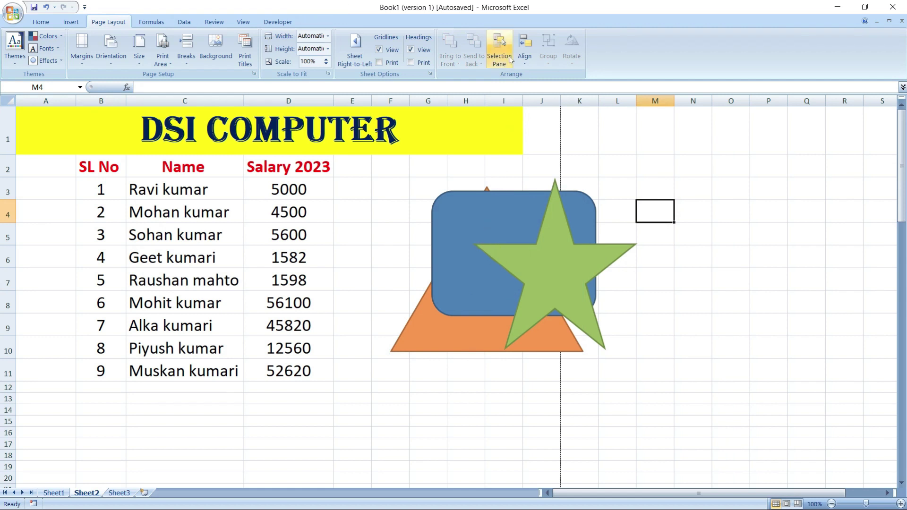
pyautogui.click(501, 41)
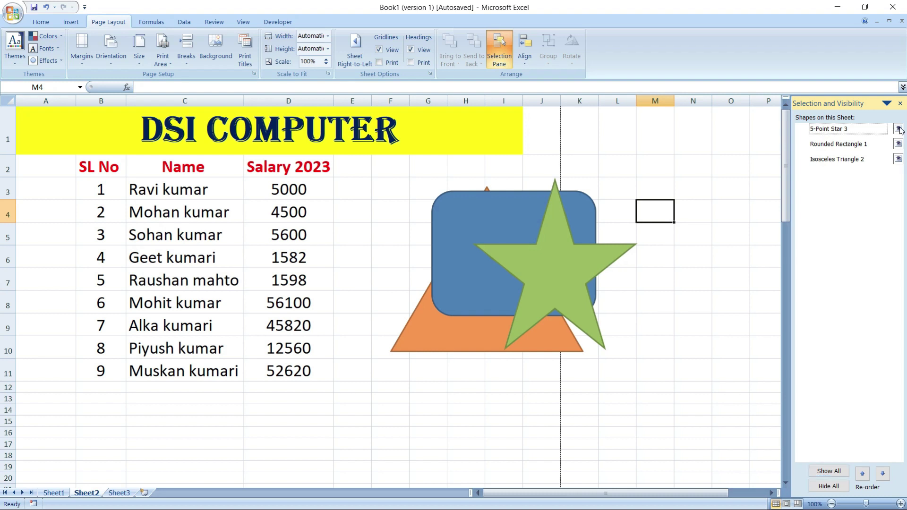
pyautogui.click(898, 128)
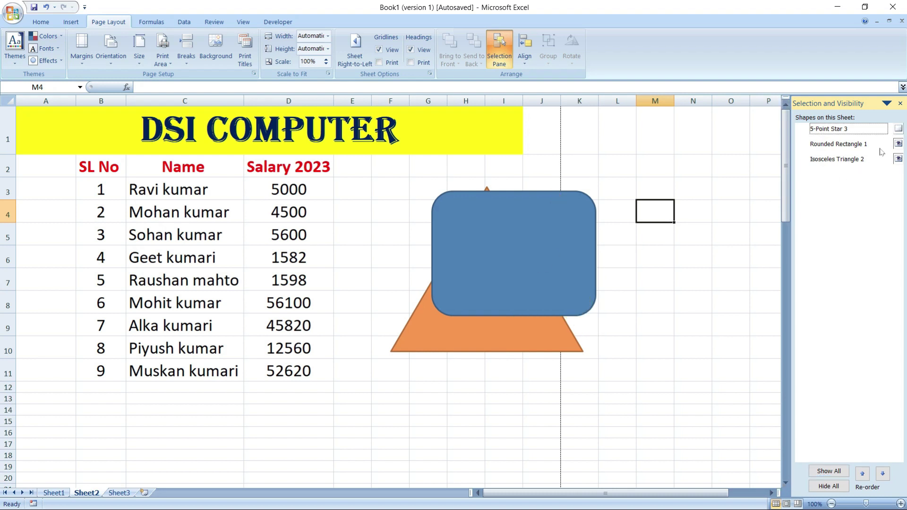
pyautogui.click(899, 144)
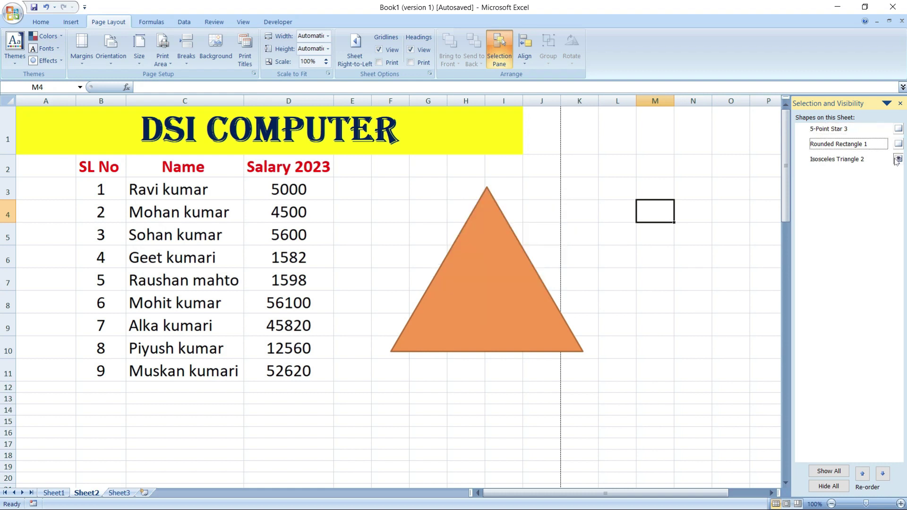
pyautogui.click(897, 160)
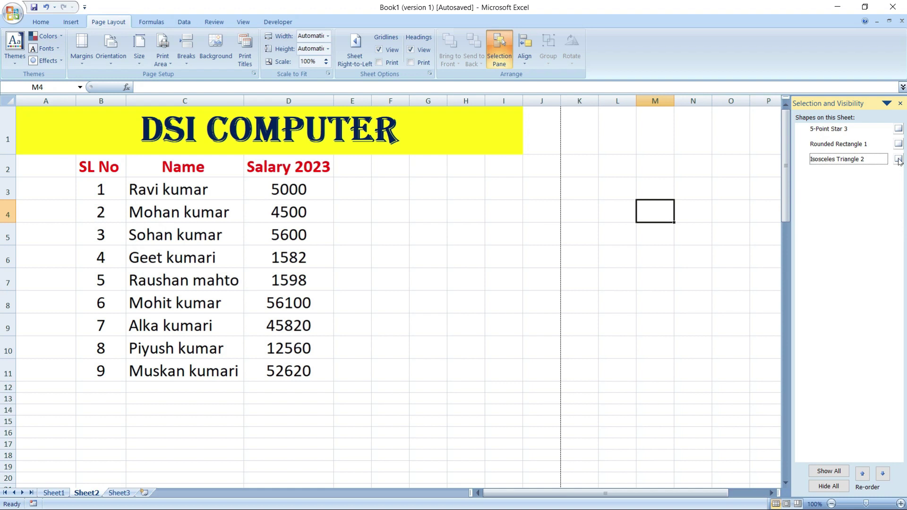
pyautogui.click(899, 159)
pyautogui.click(900, 144)
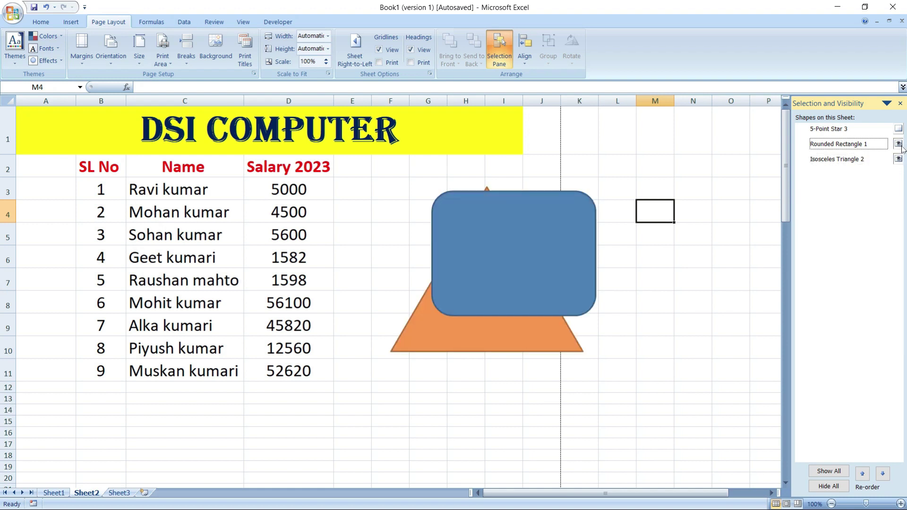
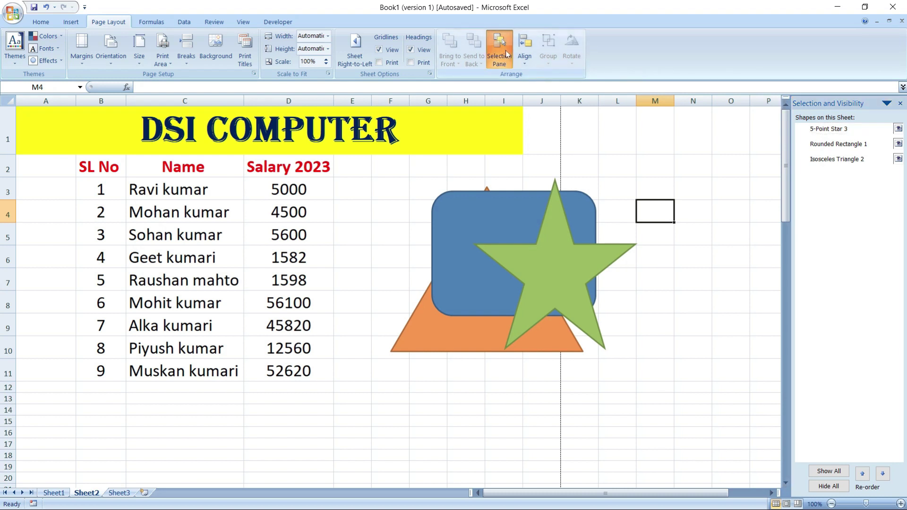
# Step: Close the Selection Pane and dismiss the alignment options
pyautogui.click(505, 53)
pyautogui.click(524, 47)
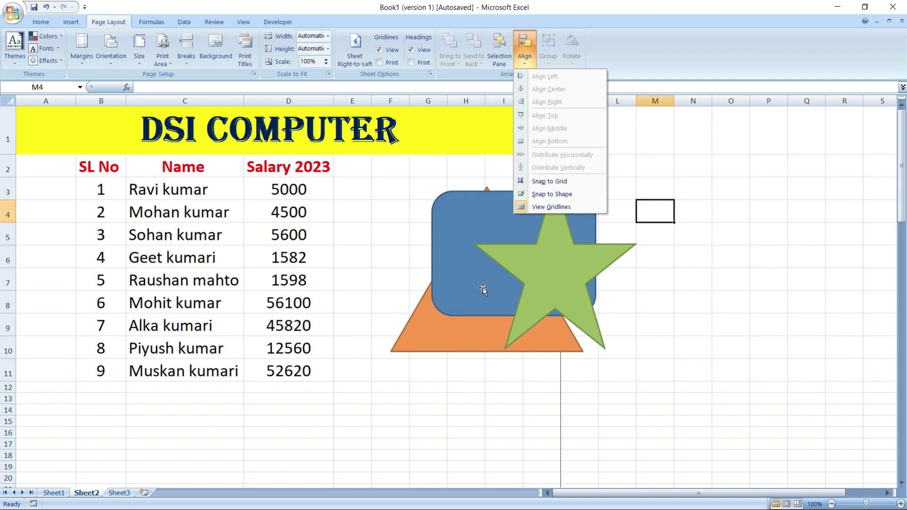
pyautogui.click(543, 374)
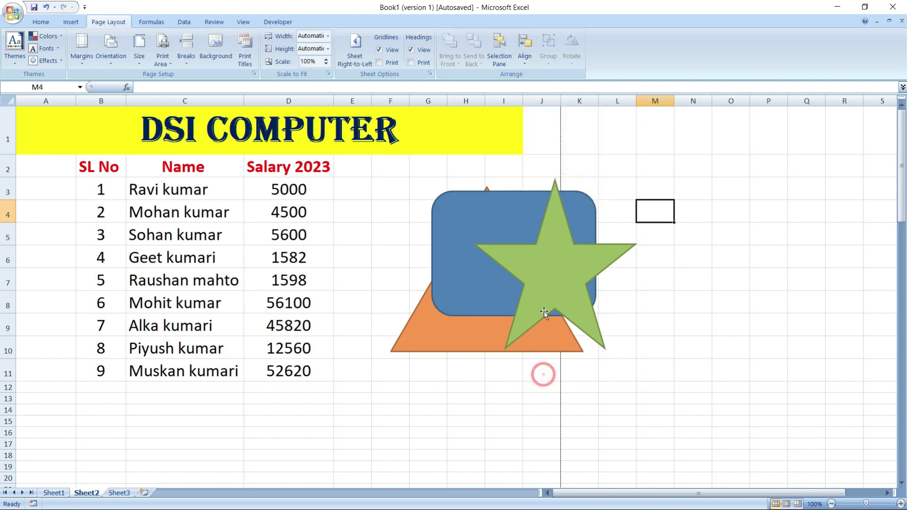
# Step: Move the star right and the rounded rectangle up-right, then select all three shapes
pyautogui.moveTo(545, 289); pyautogui.dragTo(579, 287)
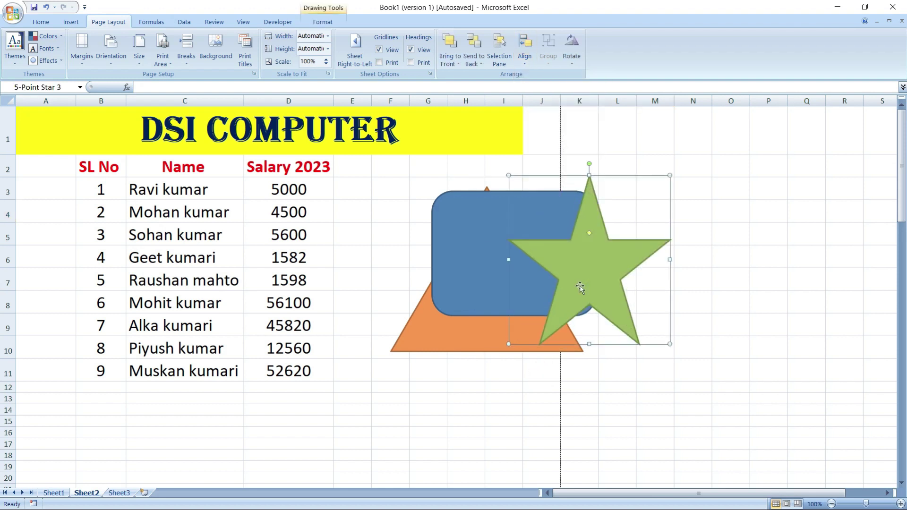
pyautogui.moveTo(448, 261); pyautogui.dragTo(471, 220)
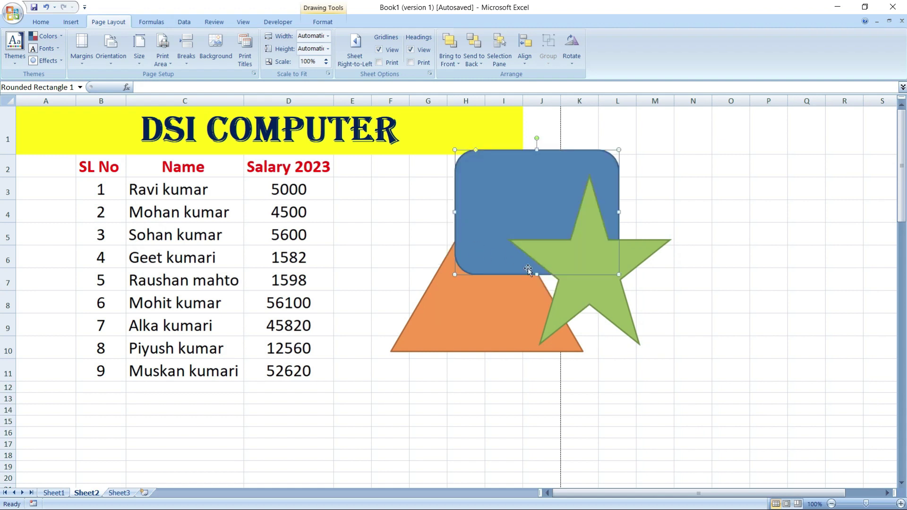
pyautogui.moveTo(581, 301); pyautogui.dragTo(590, 305)
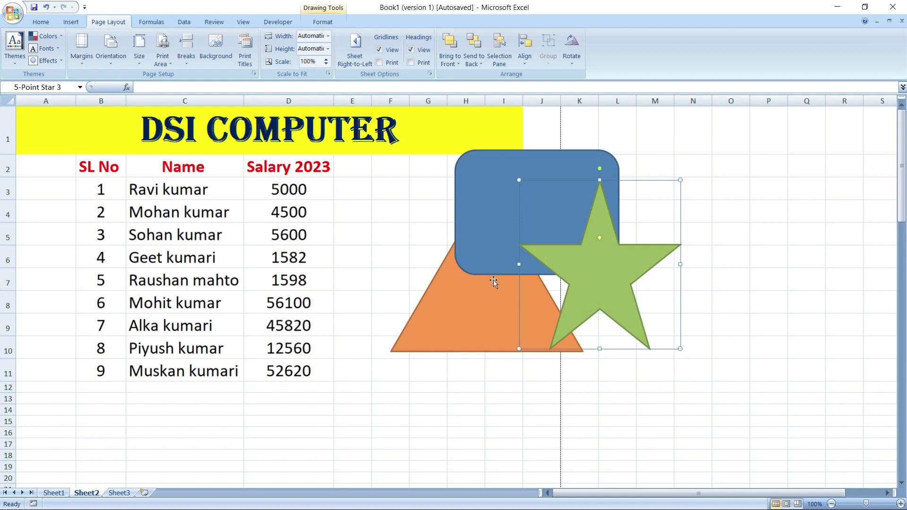
pyautogui.keyDown('shift'); pyautogui.click(468, 237); pyautogui.keyUp('shift')
pyautogui.keyDown('shift'); pyautogui.click(455, 313); pyautogui.keyUp('shift')
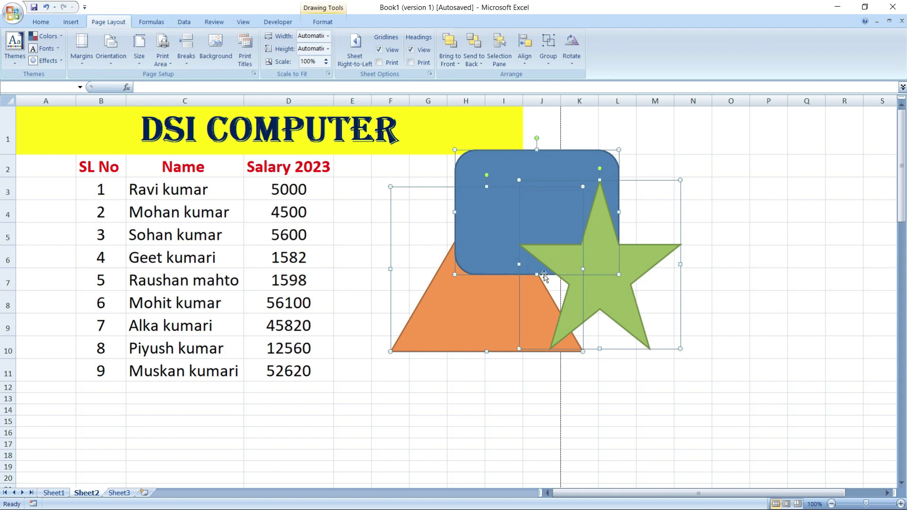
# Step: Try Align Left and Align Center, then settle on Align Right for the three shapes and deselect
pyautogui.click(527, 59)
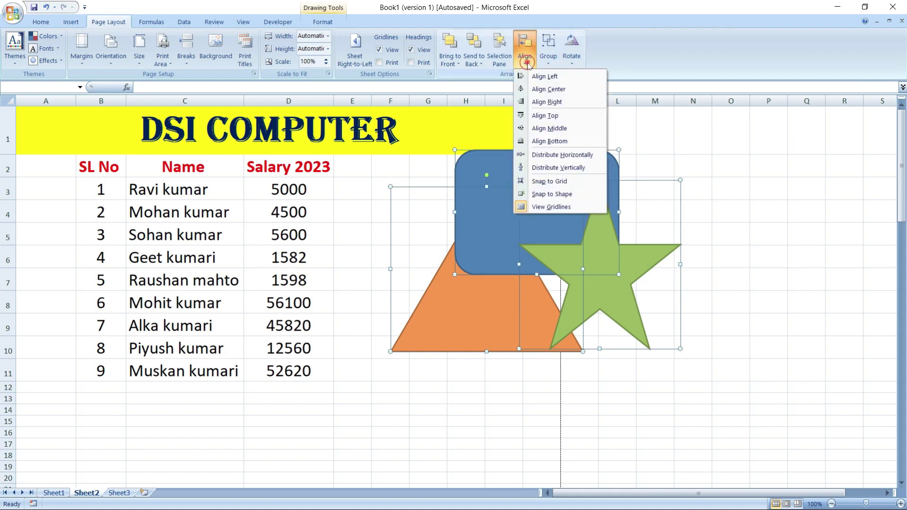
pyautogui.click(556, 79)
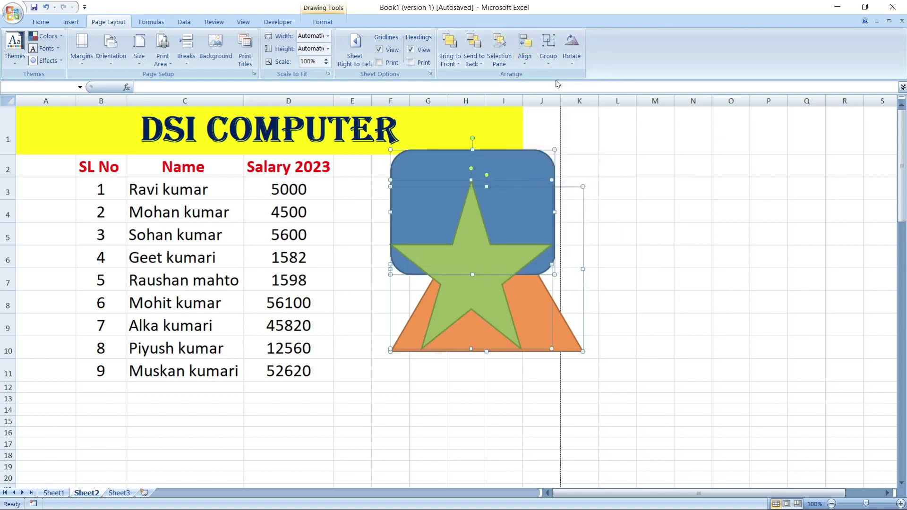
pyautogui.click(525, 47)
pyautogui.click(548, 89)
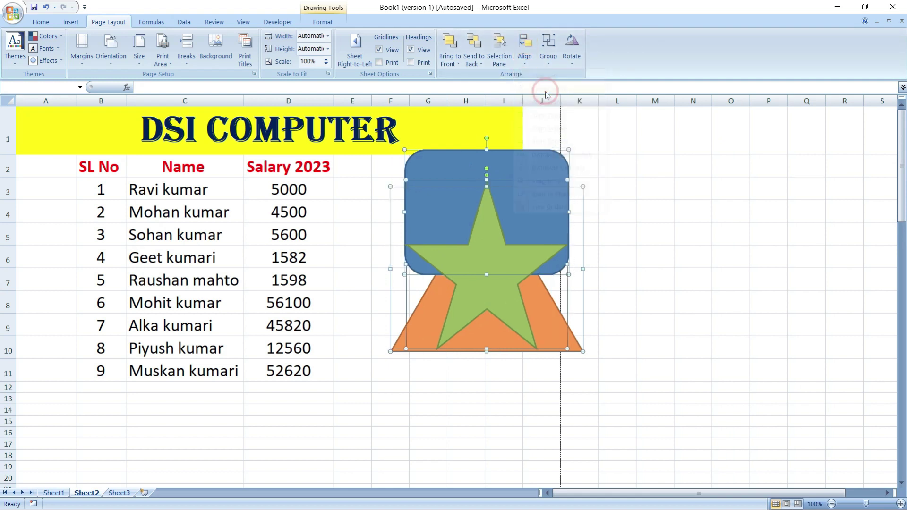
pyautogui.click(524, 47)
pyautogui.click(561, 104)
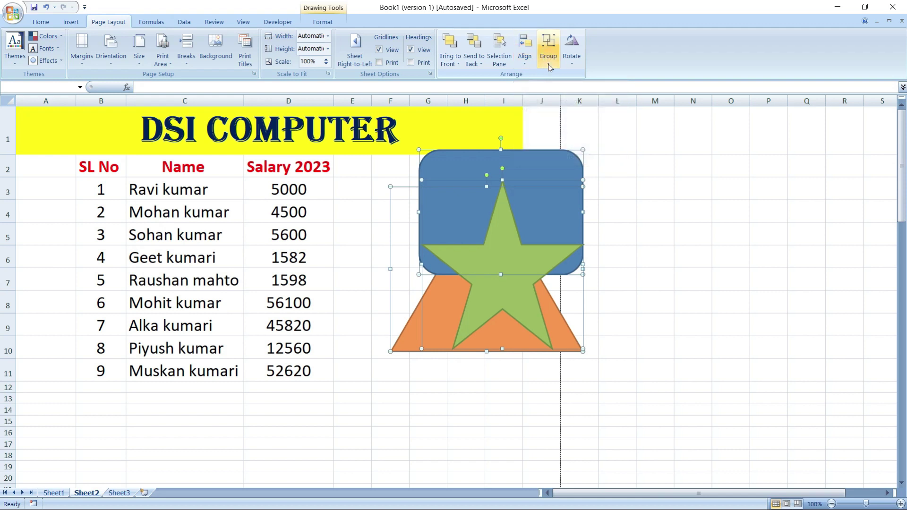
pyautogui.click(652, 210)
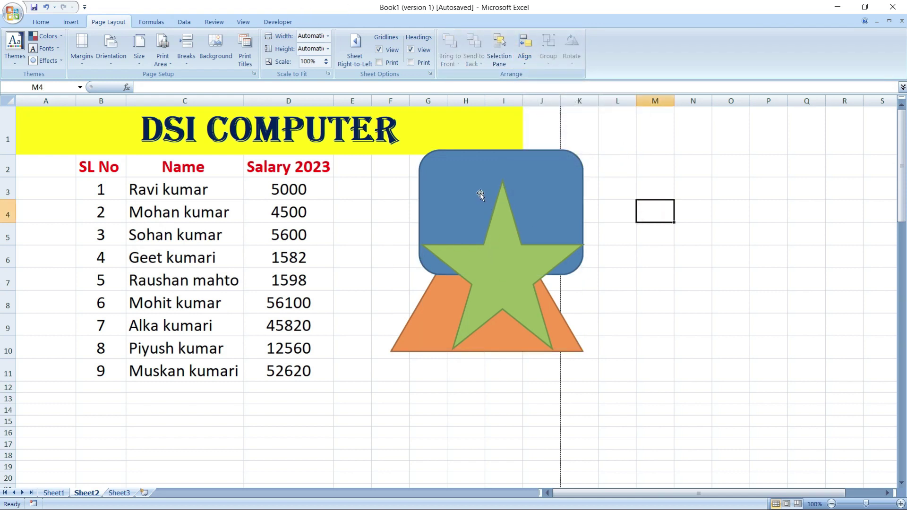
# Step: Lower the rounded rectangle behind the star and group it with the triangle and star
pyautogui.moveTo(479, 193); pyautogui.dragTo(483, 239)
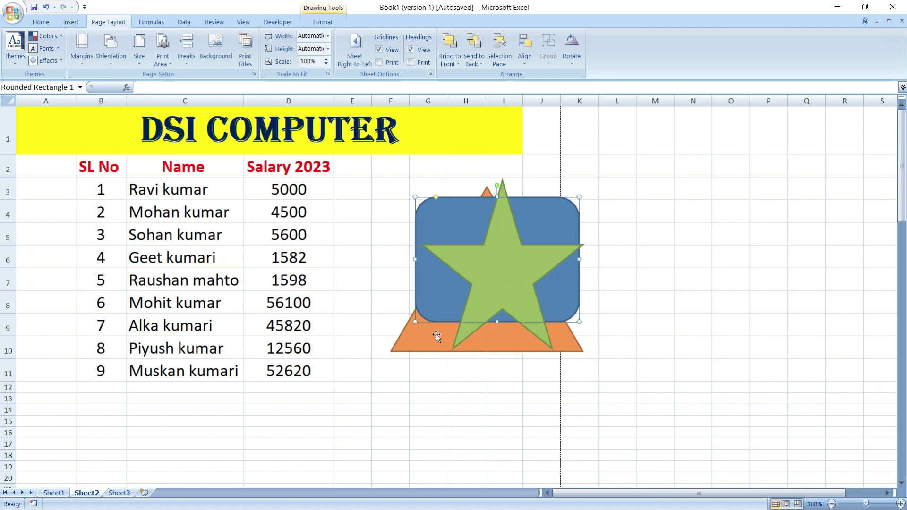
pyautogui.keyDown('ctrl'); pyautogui.click(434, 335); pyautogui.keyUp('ctrl')
pyautogui.keyDown('ctrl'); pyautogui.click(488, 287); pyautogui.keyUp('ctrl')
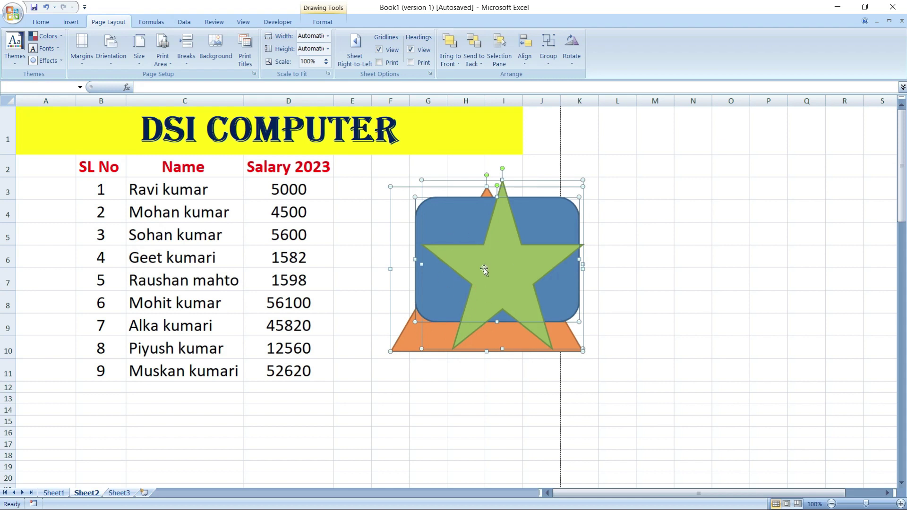
pyautogui.click(549, 57)
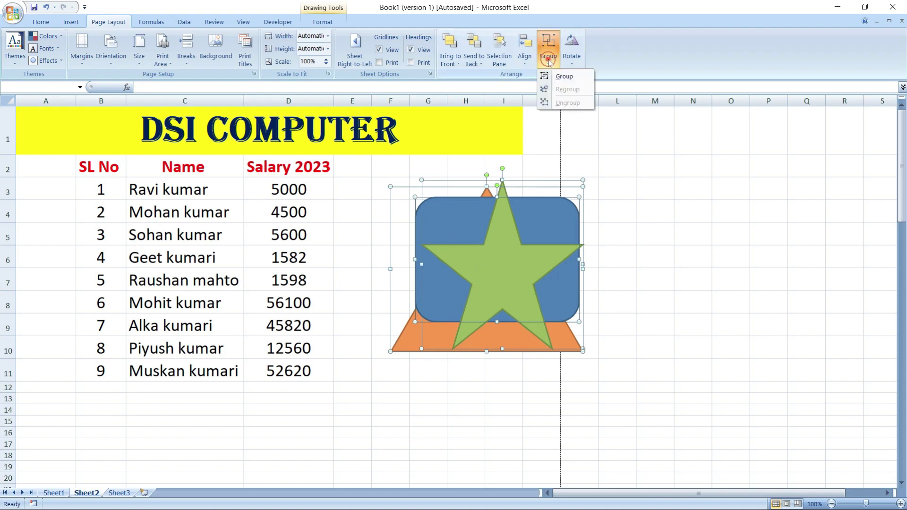
pyautogui.click(564, 77)
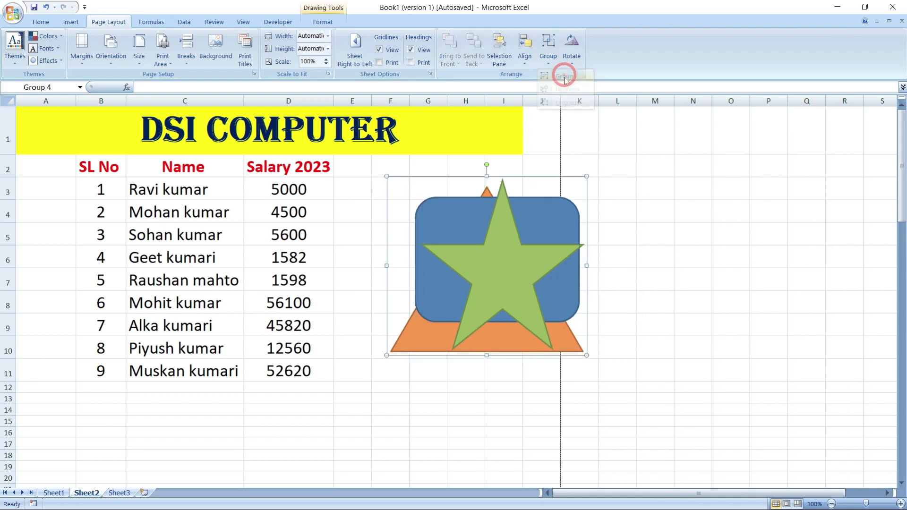
# Step: Move the group to the right, then back nearer the salary table
pyautogui.moveTo(497, 275)
pyautogui.mouseDown()
pyautogui.moveTo(769, 232)
pyautogui.moveTo(520, 270)
pyautogui.moveTo(725, 200)
pyautogui.mouseUp()
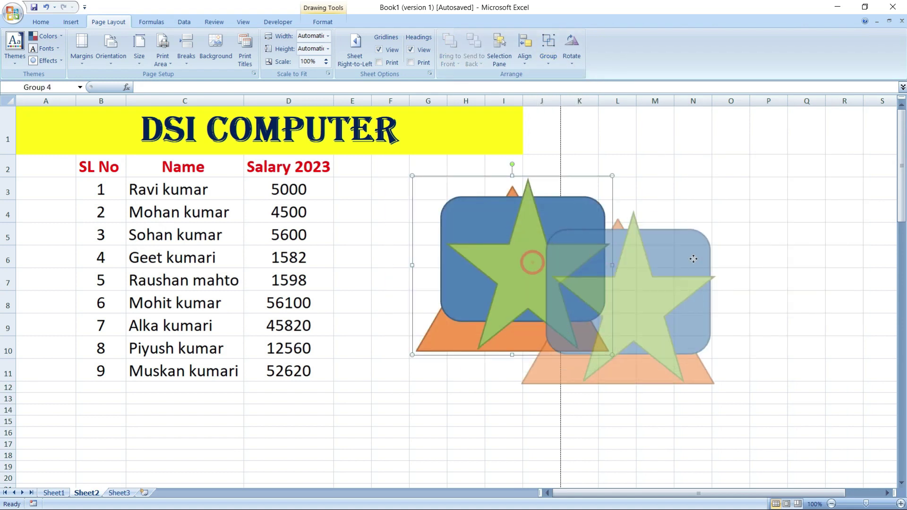
pyautogui.moveTo(649, 237)
pyautogui.mouseDown()
pyautogui.moveTo(566, 290)
pyautogui.moveTo(455, 279)
pyautogui.moveTo(597, 234)
pyautogui.mouseUp()
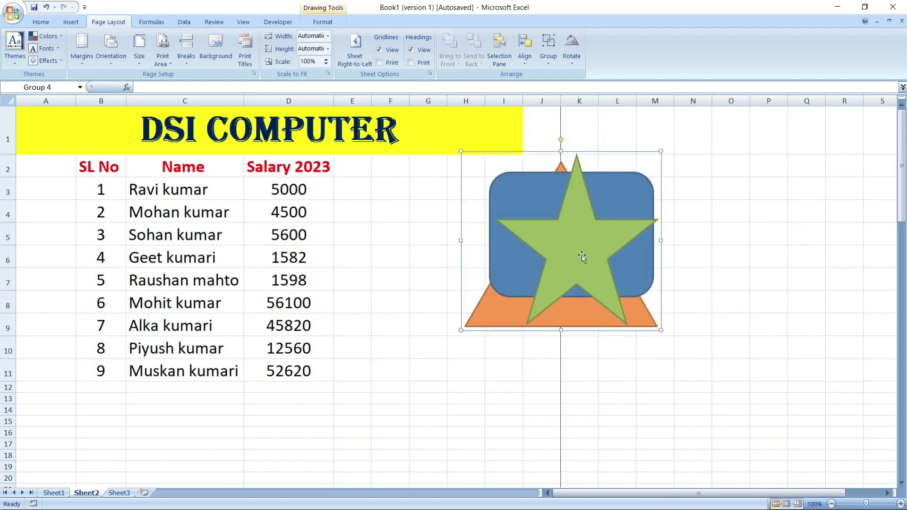
pyautogui.click(550, 62)
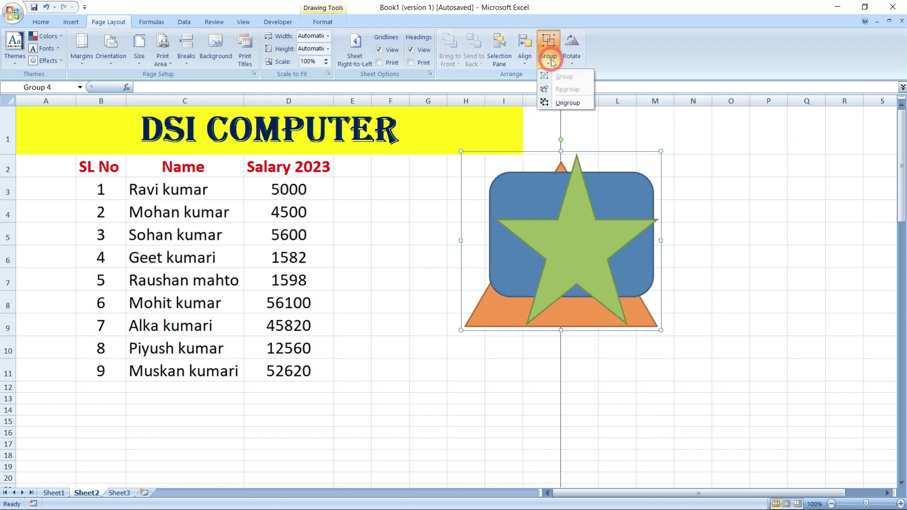
# Step: Ungroup the shapes and move them left toward the salary table
pyautogui.click(567, 102)
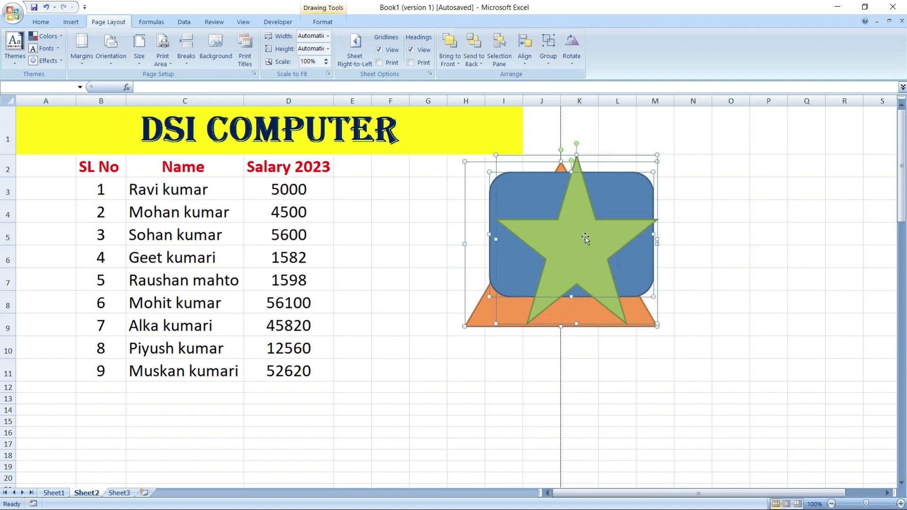
pyautogui.moveTo(585, 236)
pyautogui.mouseDown()
pyautogui.moveTo(680, 229)
pyautogui.moveTo(475, 239)
pyautogui.mouseUp()
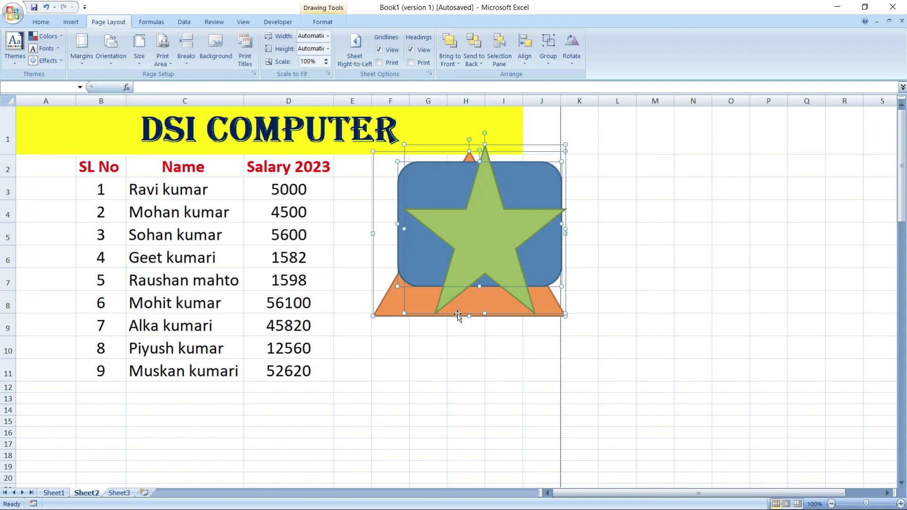
pyautogui.click(634, 232)
# Step: Reposition the star to the right and the rounded rectangle lower, over rows 7–13
pyautogui.click(484, 243)
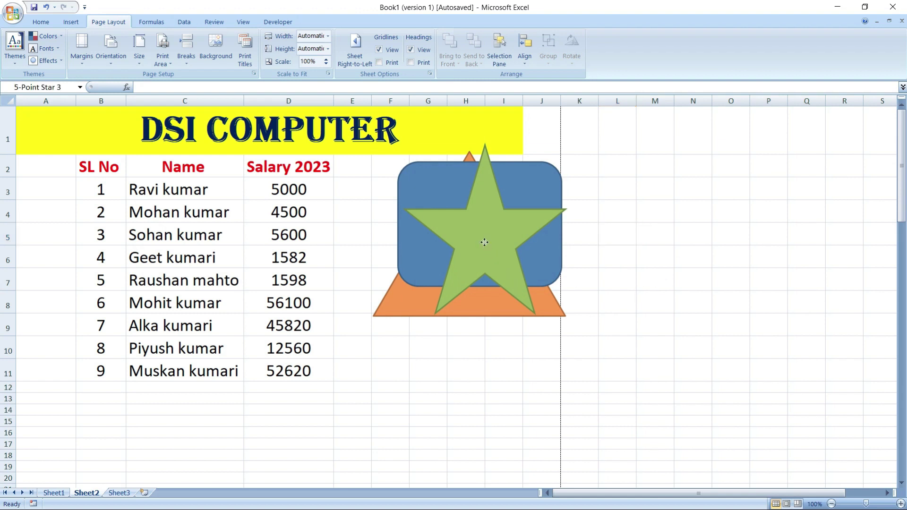
pyautogui.moveTo(484, 242); pyautogui.dragTo(638, 215)
pyautogui.moveTo(493, 229)
pyautogui.mouseDown()
pyautogui.moveTo(516, 350)
pyautogui.moveTo(412, 291)
pyautogui.moveTo(407, 238)
pyautogui.mouseUp()
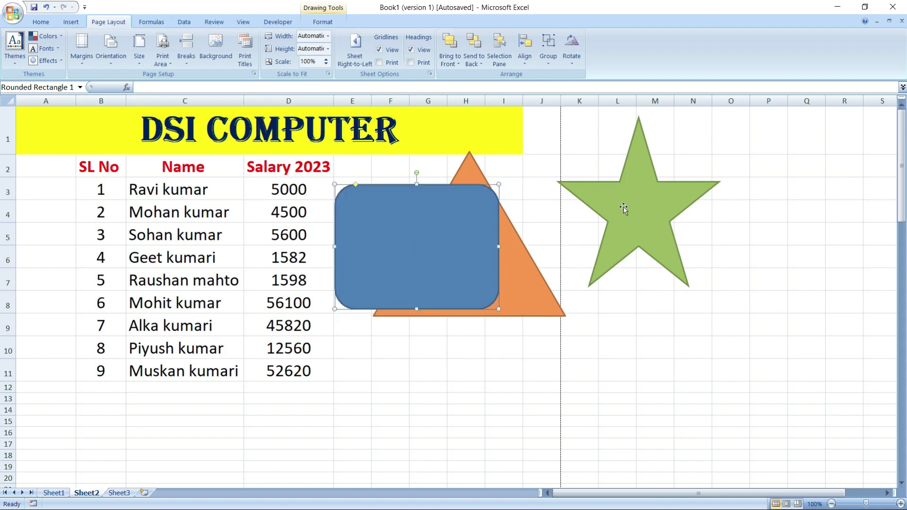
pyautogui.moveTo(624, 208); pyautogui.dragTo(599, 242)
pyautogui.click(433, 265)
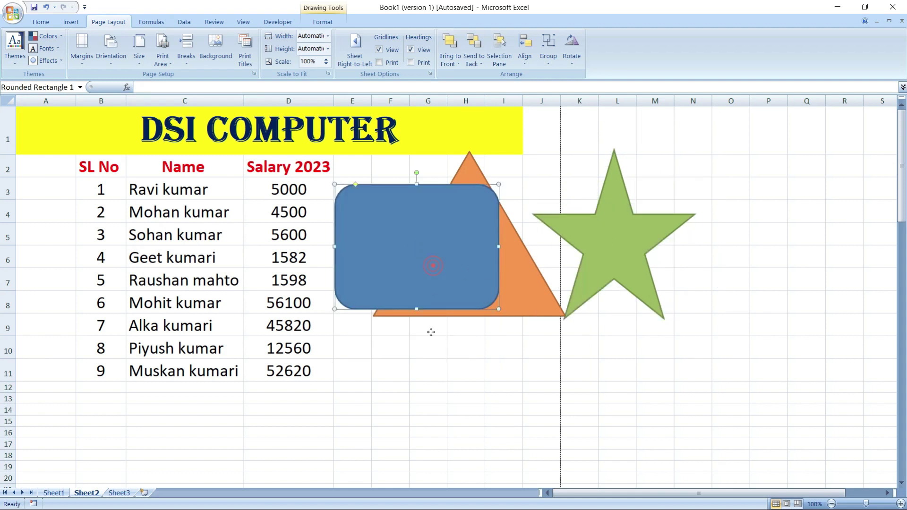
pyautogui.moveTo(431, 332); pyautogui.dragTo(431, 353)
# Step: Overlap the star with the triangle and move the rounded rectangle up over columns D–E
pyautogui.click(542, 63)
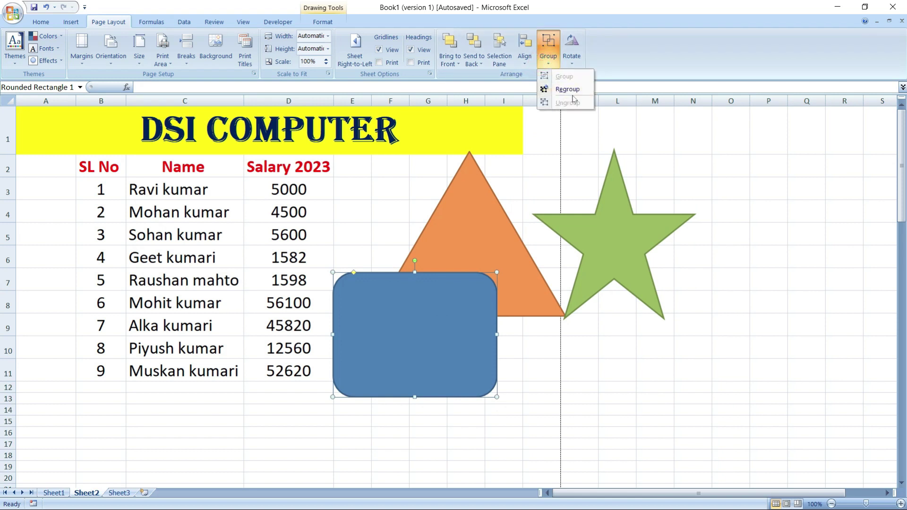
pyautogui.click(596, 225)
pyautogui.moveTo(601, 229); pyautogui.dragTo(561, 225)
pyautogui.click(449, 304)
pyautogui.moveTo(449, 304); pyautogui.dragTo(427, 258)
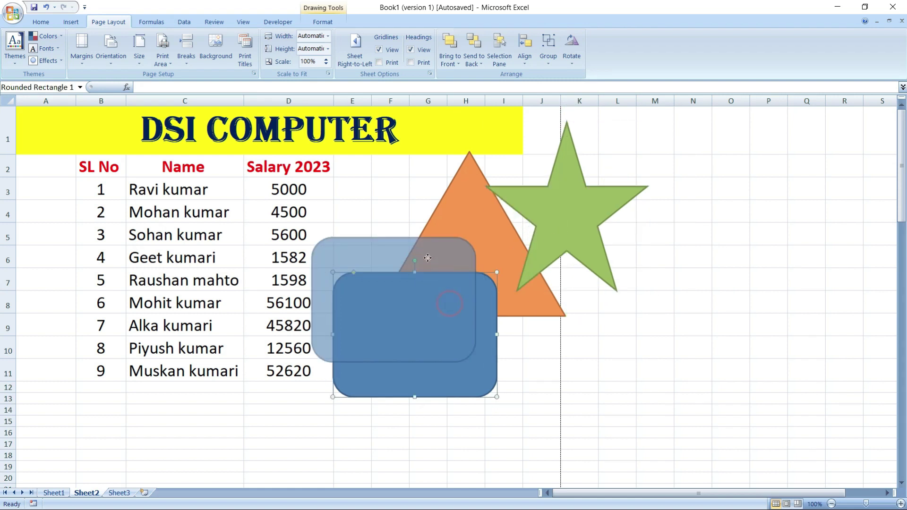
# Step: Regroup all three shapes and move the group down and to the right
pyautogui.click(548, 47)
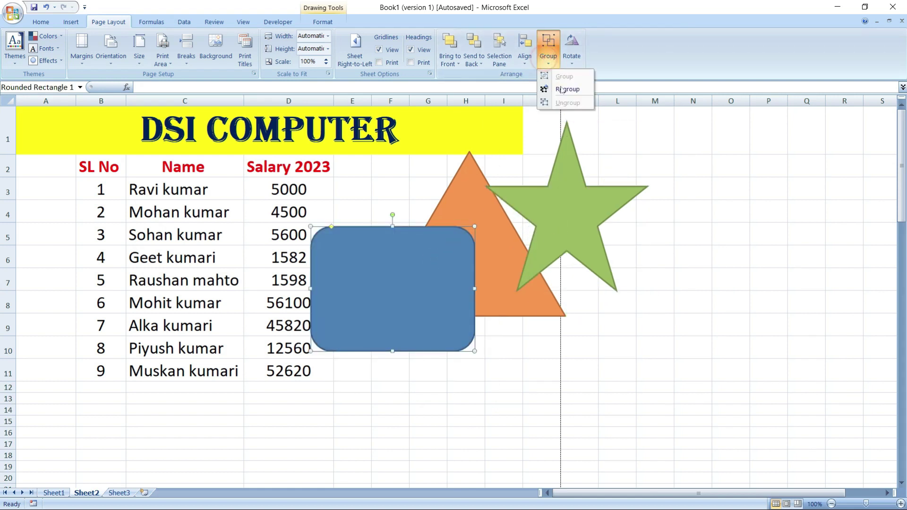
pyautogui.click(566, 90)
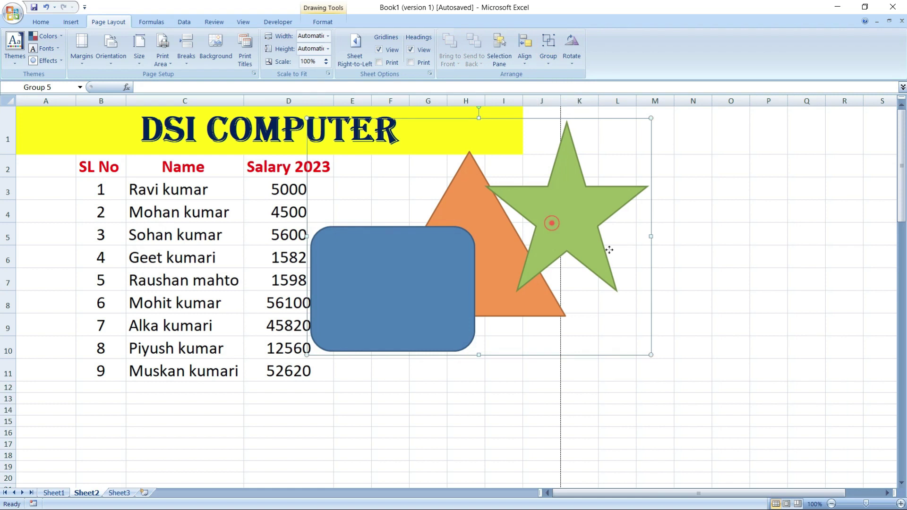
pyautogui.moveTo(609, 250); pyautogui.dragTo(565, 291)
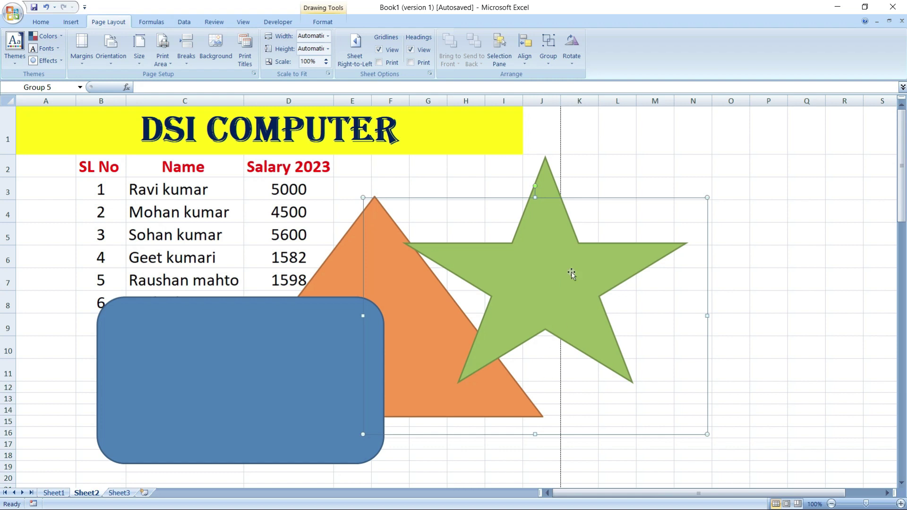
pyautogui.click(547, 66)
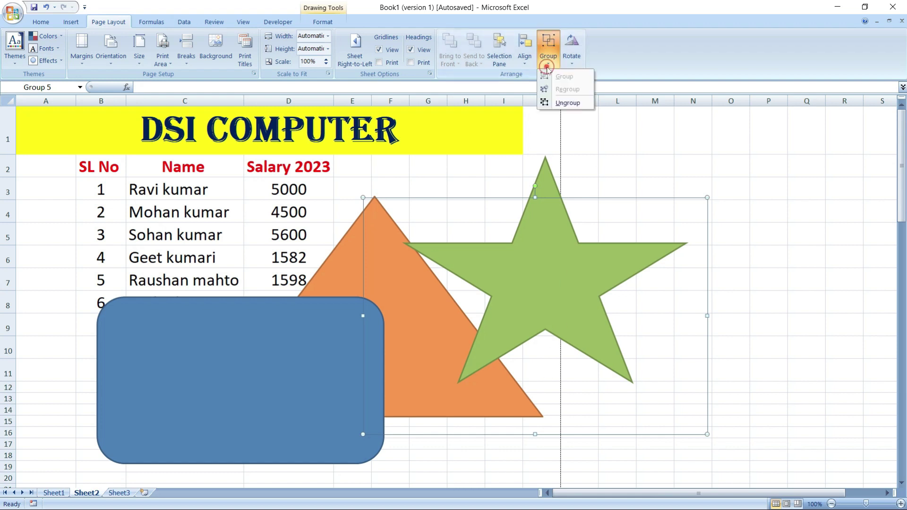
# Step: Ungroup the shapes and stack the triangle and rounded rectangle behind the star
pyautogui.click(562, 103)
pyautogui.click(731, 212)
pyautogui.click(401, 307)
pyautogui.moveTo(402, 307); pyautogui.dragTo(538, 253)
pyautogui.moveTo(342, 332)
pyautogui.mouseDown()
pyautogui.moveTo(469, 291)
pyautogui.moveTo(593, 229)
pyautogui.mouseUp()
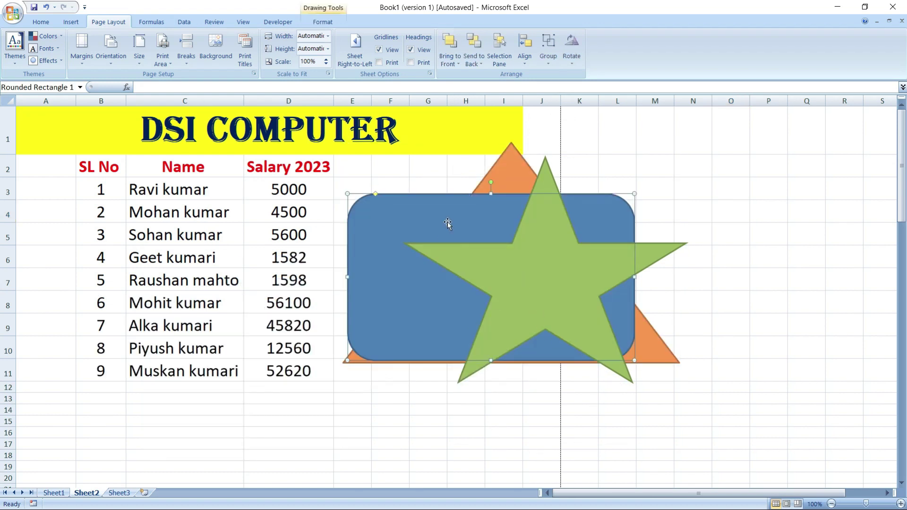
pyautogui.moveTo(447, 222); pyautogui.dragTo(475, 221)
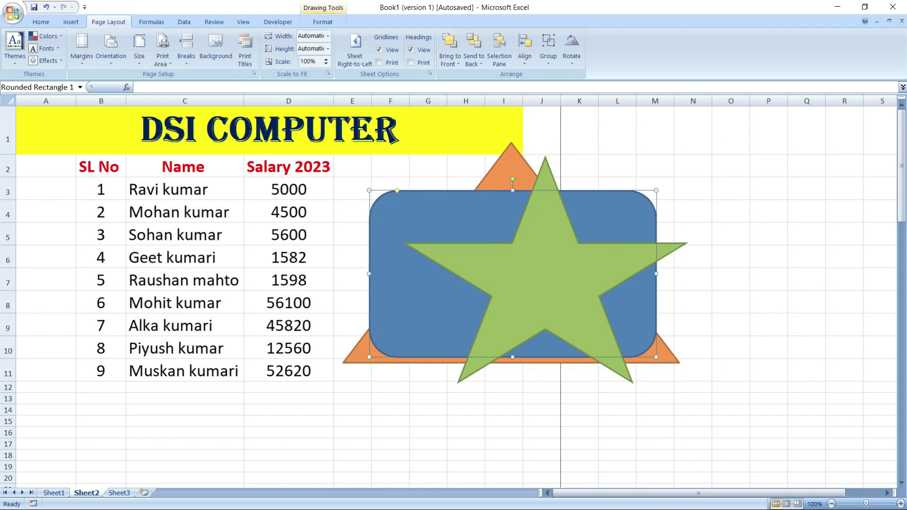
# Step: Check the rotation options without rotating, then select the star
pyautogui.click(574, 60)
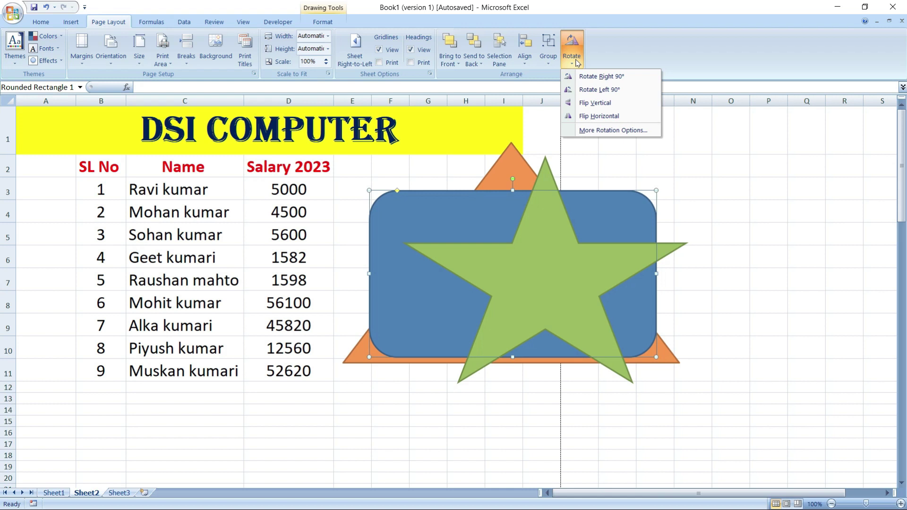
pyautogui.click(769, 214)
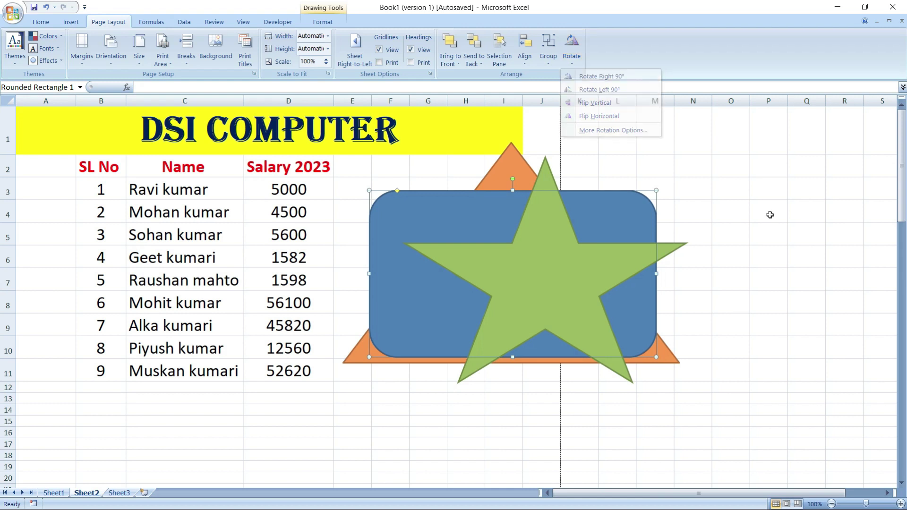
pyautogui.click(520, 264)
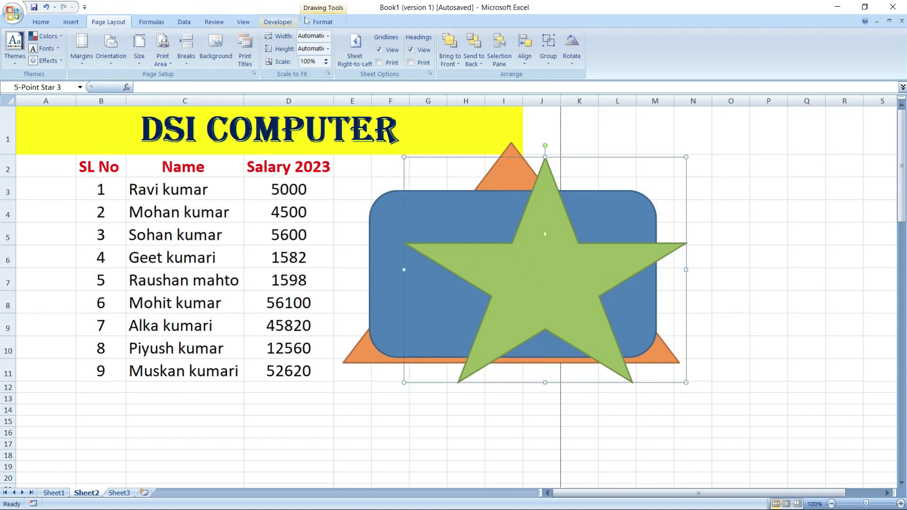
# Step: Draw a right arrow across the rectangle and star and give it a green shape style
pyautogui.click(323, 22)
pyautogui.click(43, 48)
pyautogui.moveTo(451, 195); pyautogui.dragTo(767, 338)
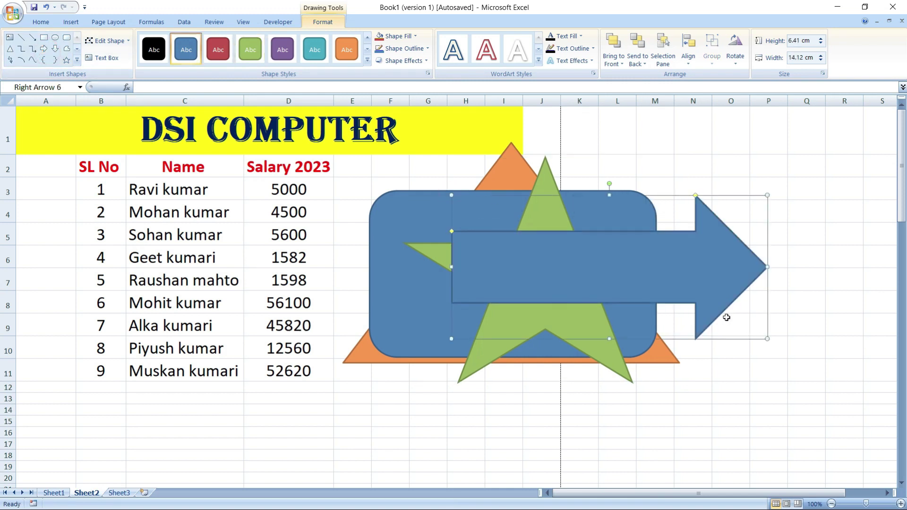
pyautogui.click(367, 60)
pyautogui.click(245, 211)
# Step: Delete the star and move the arrow left onto the rounded rectangle
pyautogui.click(415, 255)
pyautogui.press('Delete')
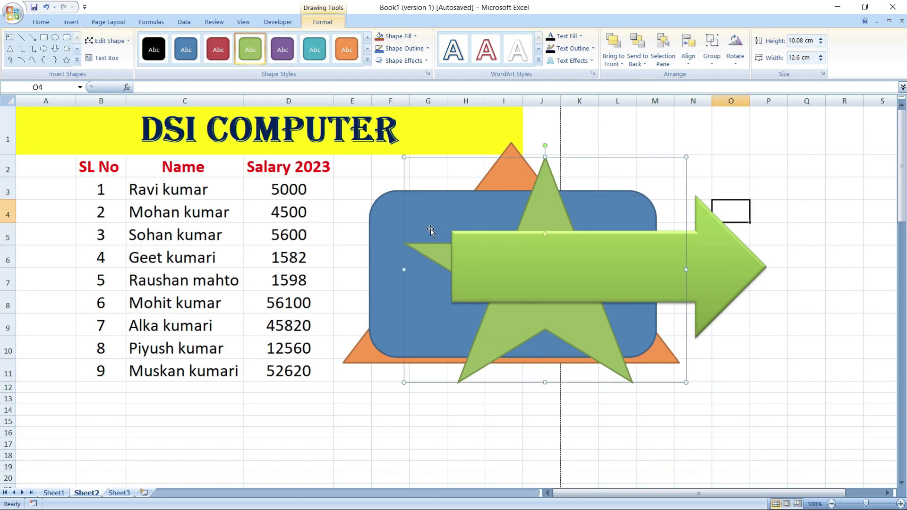
pyautogui.moveTo(543, 270); pyautogui.dragTo(505, 268)
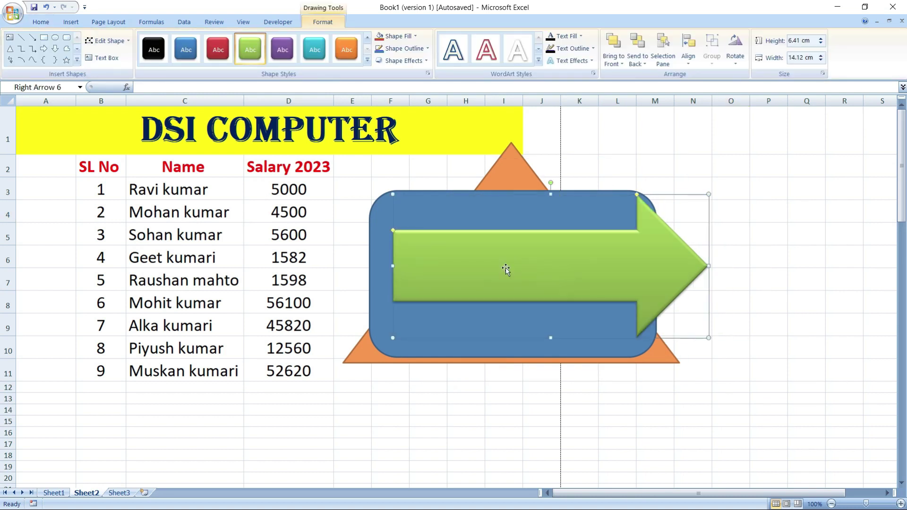
pyautogui.click(108, 22)
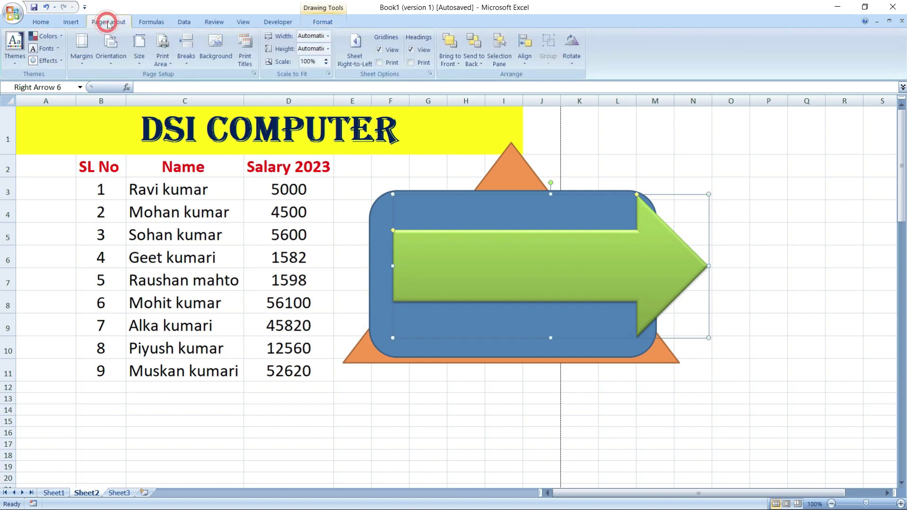
pyautogui.click(570, 71)
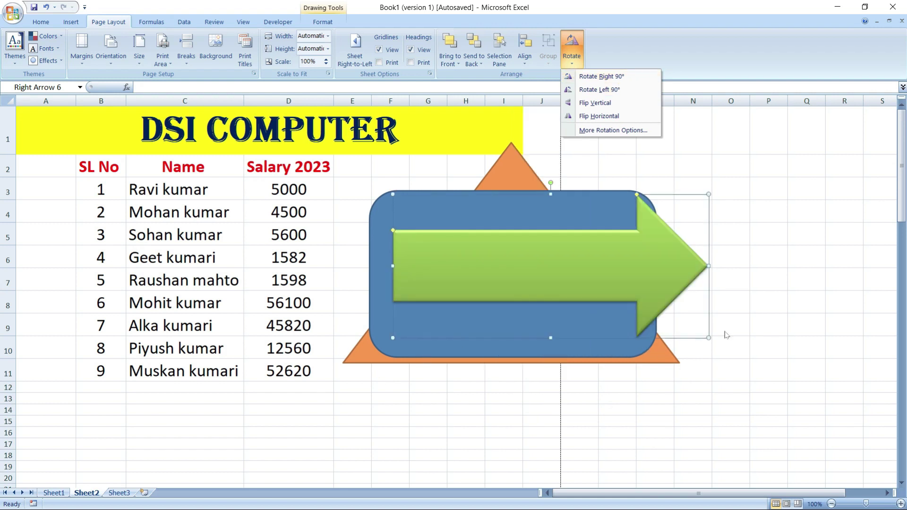
pyautogui.click(600, 77)
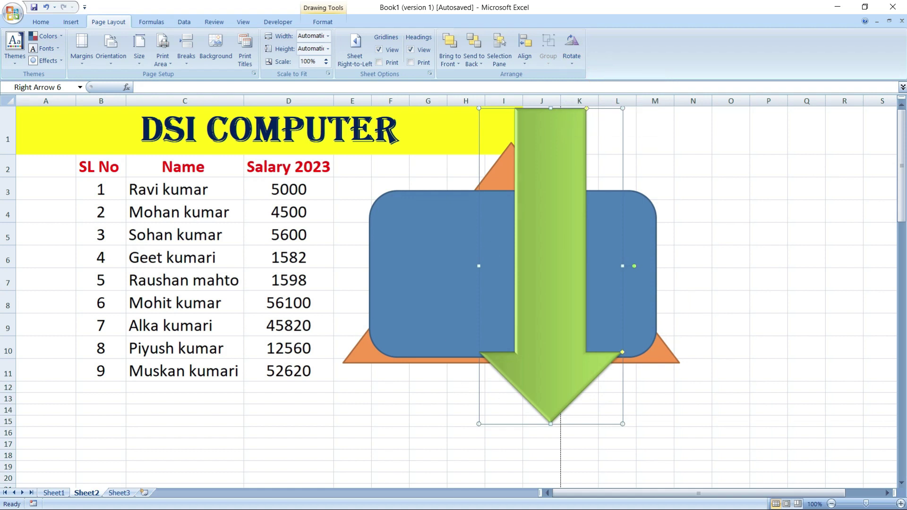
pyautogui.click(571, 49)
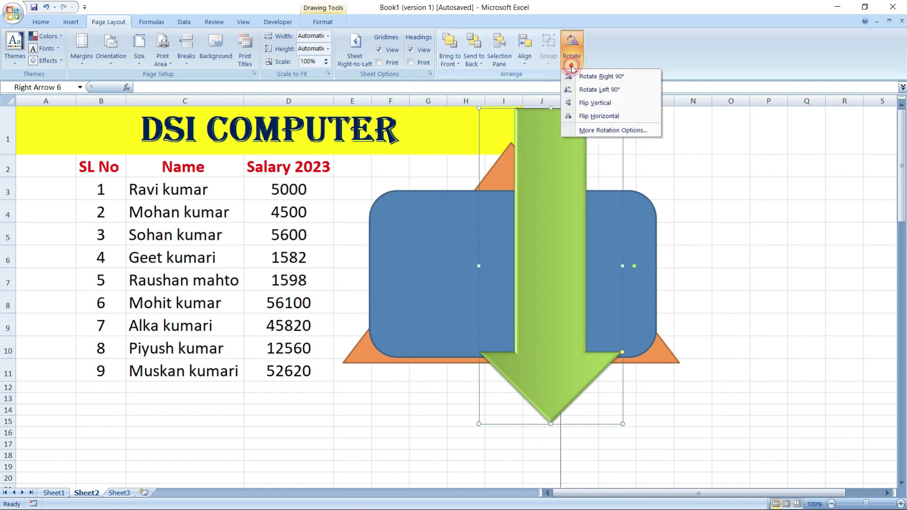
pyautogui.click(599, 89)
pyautogui.click(572, 66)
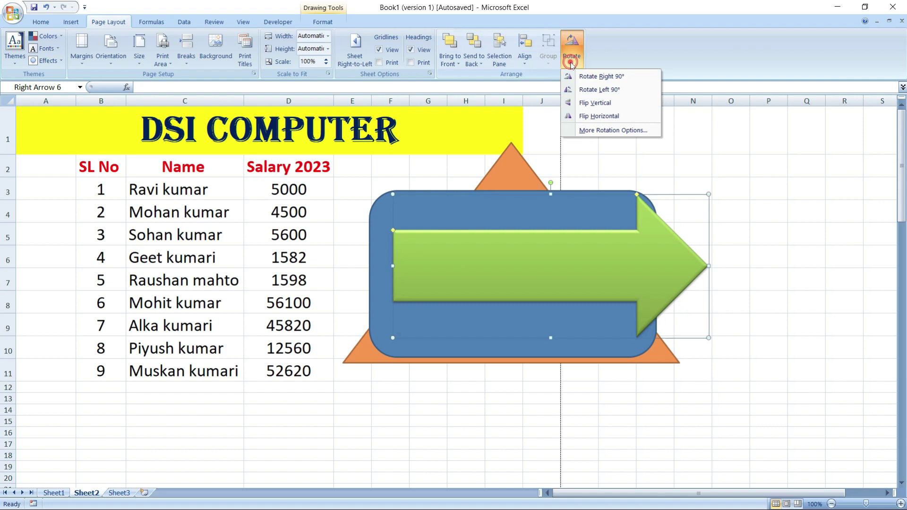
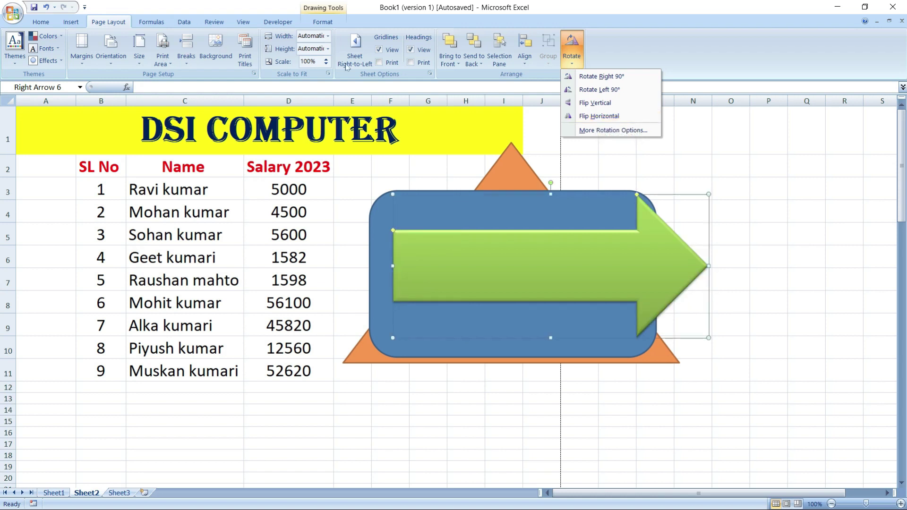
# Step: Close the Rotate options without choosing any rotation, so the green right arrow stays as it is
pyautogui.click(564, 64)
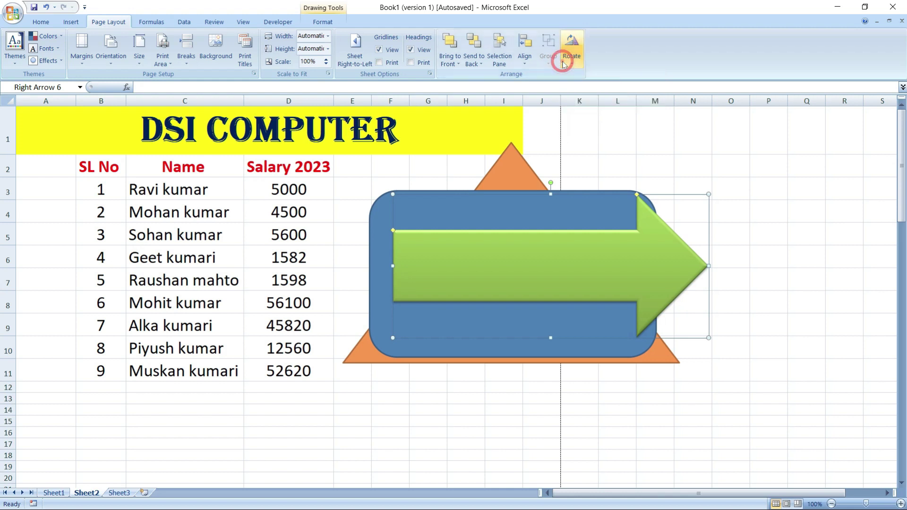